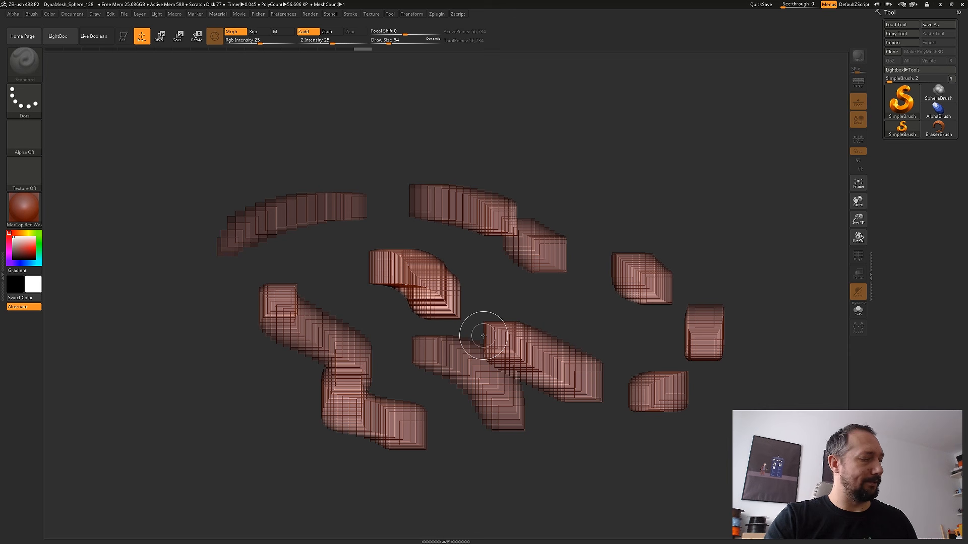
# Undo the brush strokes on the canvas until it is empty.
pyautogui.keyDown('ctrl'); pyautogui.keyDown('shift'); pyautogui.click(482, 335); pyautogui.keyUp('shift'); pyautogui.keyUp('ctrl')
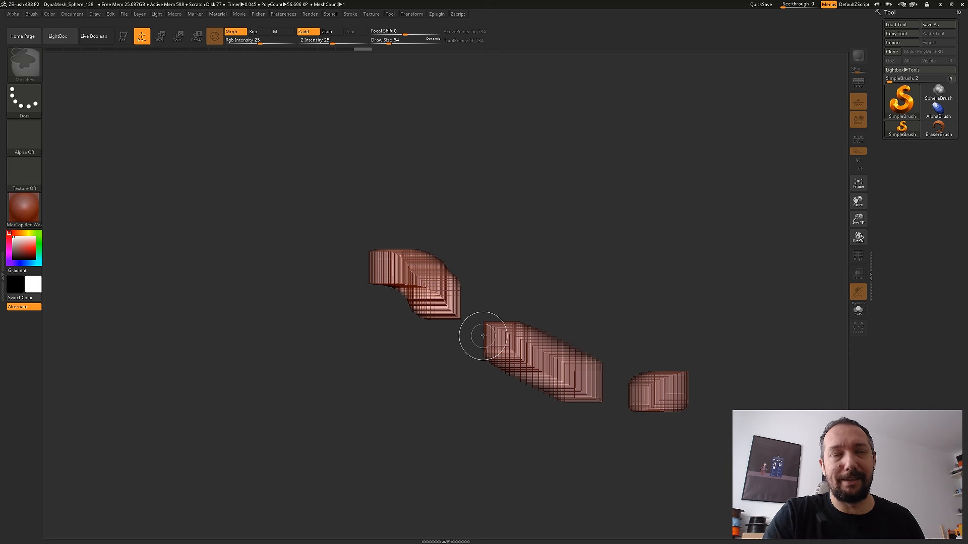
pyautogui.hotkey('ctrl', 'z')
pyautogui.hotkey('ctrl', 'z')
pyautogui.hotkey('ctrl', 'z')
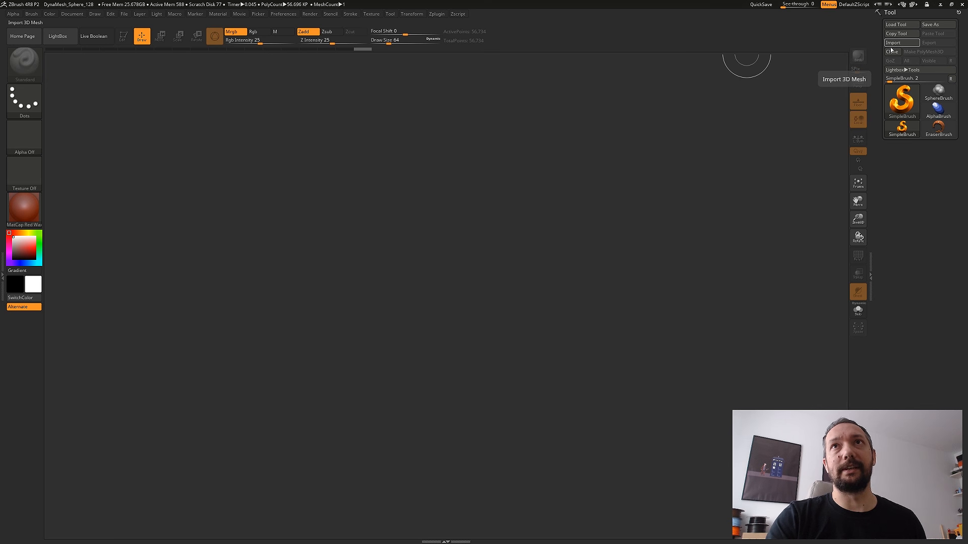
# Import the Aquaman with Trident 3D mesh and make it the active tool.
pyautogui.click(892, 44)
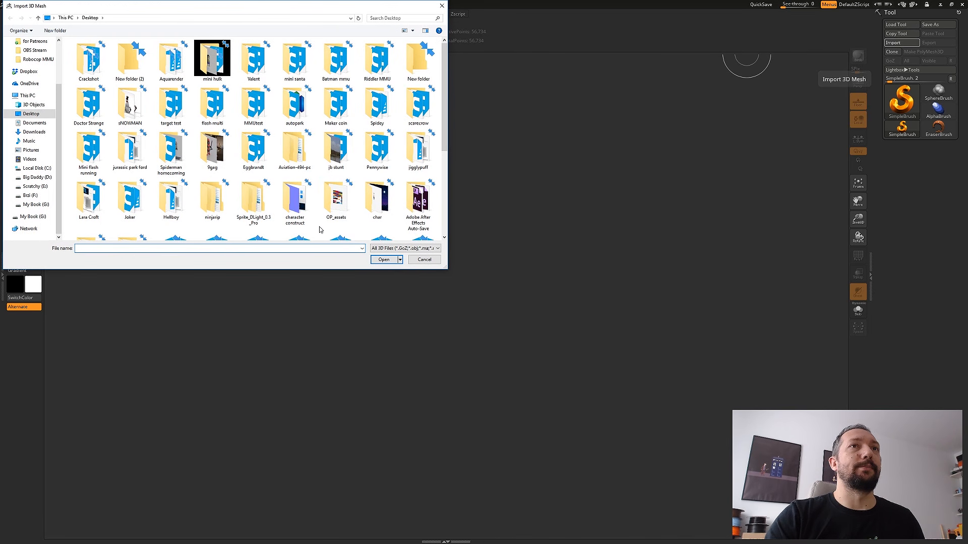
pyautogui.click(172, 236)
pyautogui.click(384, 259)
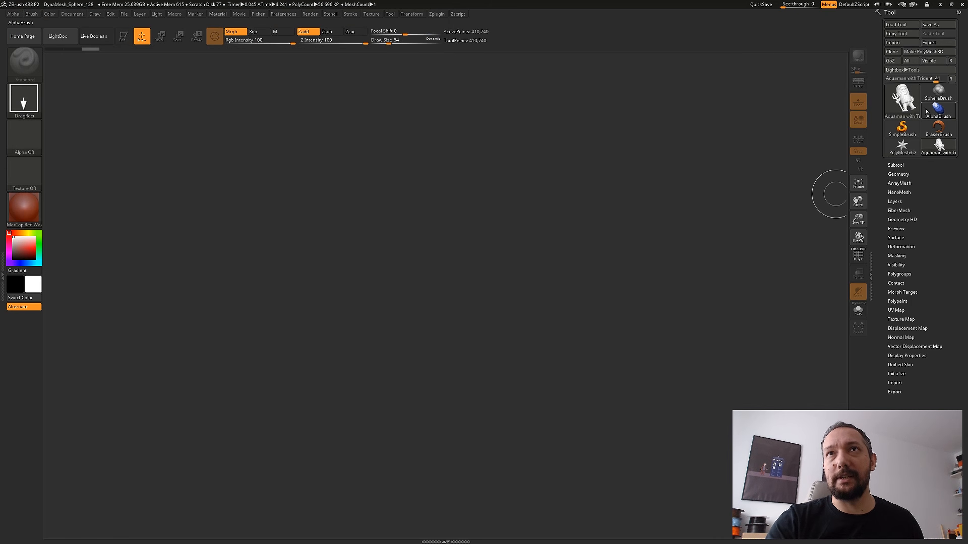
pyautogui.click(902, 106)
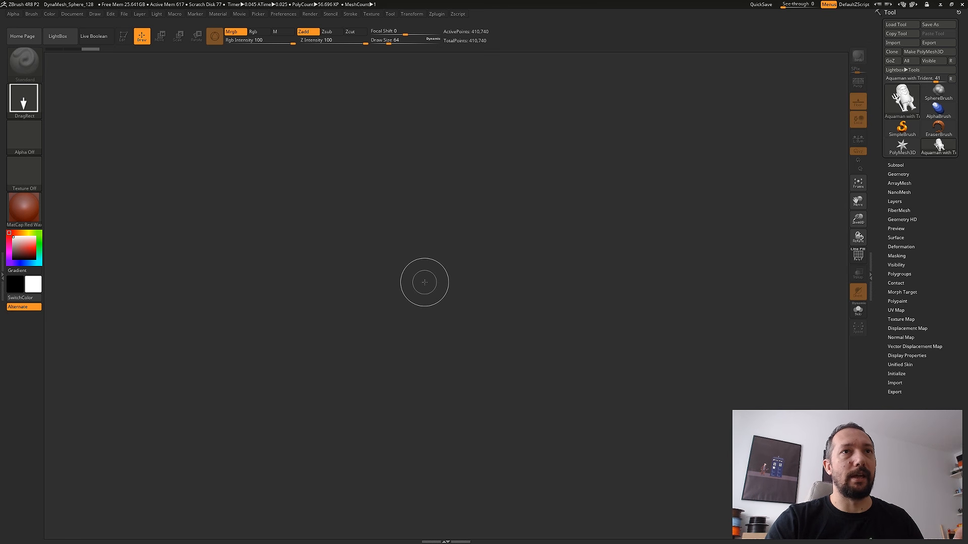
# Draw multiple copies of the Aquaman model across the canvas at different sizes and angles.
pyautogui.moveTo(433, 281); pyautogui.dragTo(426, 506)
pyautogui.press('t')
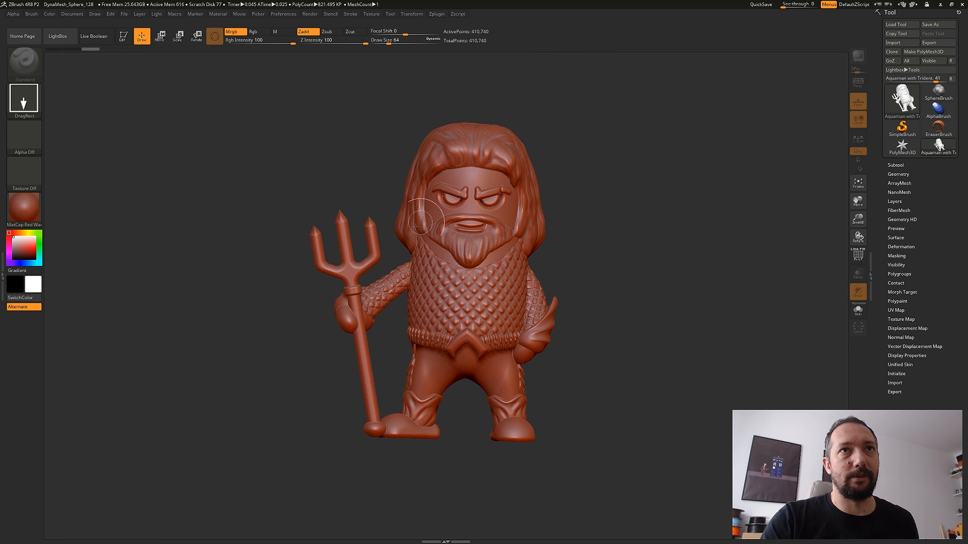
pyautogui.moveTo(489, 251); pyautogui.dragTo(448, 356)
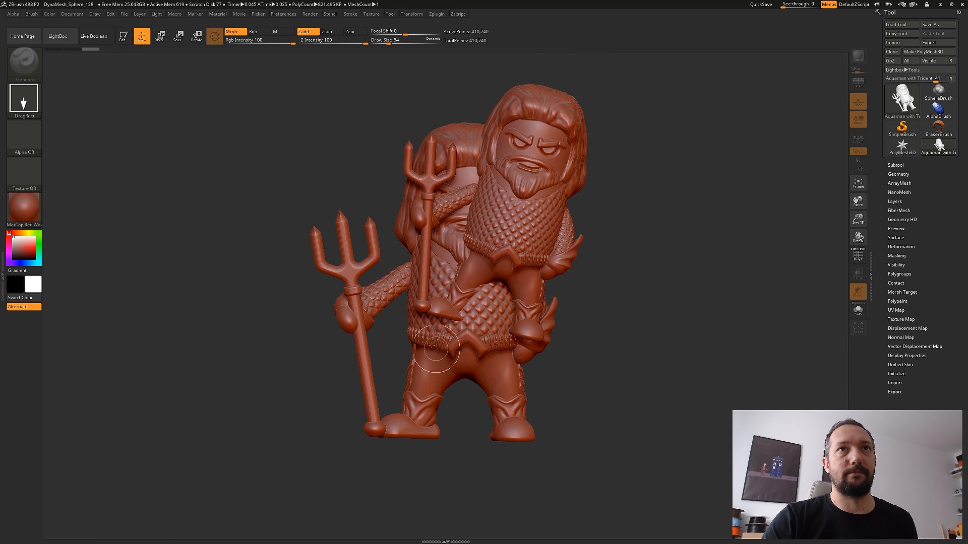
pyautogui.moveTo(326, 243); pyautogui.dragTo(385, 392)
pyautogui.moveTo(560, 367); pyautogui.dragTo(474, 505)
pyautogui.moveTo(273, 371); pyautogui.dragTo(349, 483)
pyautogui.moveTo(442, 341); pyautogui.dragTo(366, 456)
pyautogui.moveTo(547, 335); pyautogui.dragTo(509, 419)
pyautogui.moveTo(609, 264); pyautogui.dragTo(345, 199)
pyautogui.moveTo(271, 265); pyautogui.dragTo(160, 201)
pyautogui.moveTo(329, 276); pyautogui.dragTo(446, 265)
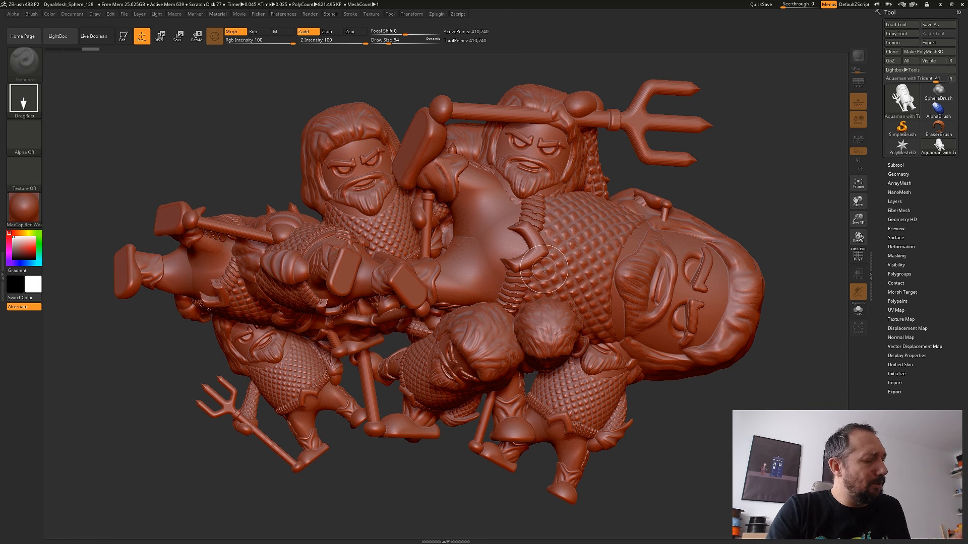
# Undo all the drawn Aquaman copies until the canvas is empty.
pyautogui.hotkey('ctrl', 'z')
pyautogui.hotkey('ctrl', 'z')
pyautogui.hotkey('ctrl', 'z')
pyautogui.hotkey('ctrl', 'z')
pyautogui.hotkey('ctrl', 'z')
pyautogui.hotkey('ctrl', 'z')
pyautogui.hotkey('ctrl', 'z')
pyautogui.hotkey('ctrl', 'z')
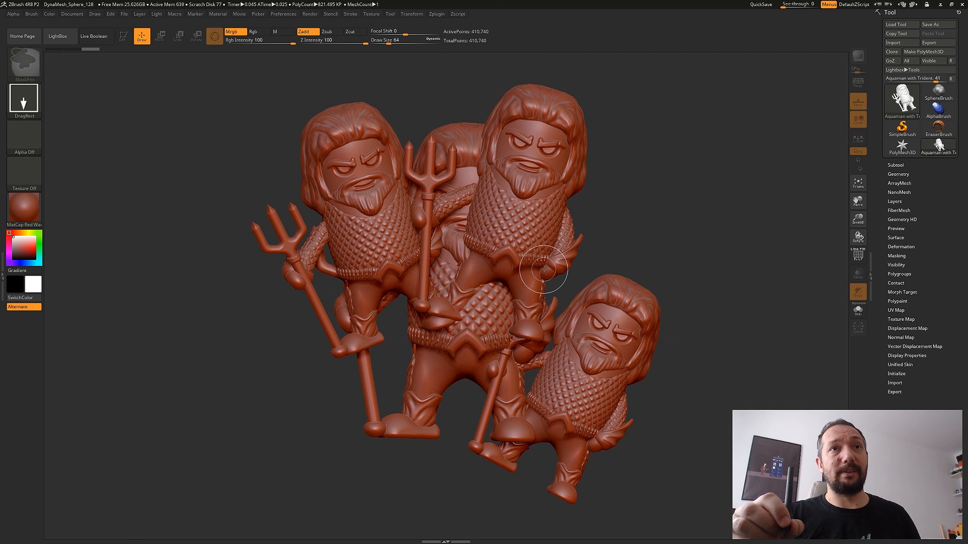
pyautogui.hotkey('ctrl', 'z')
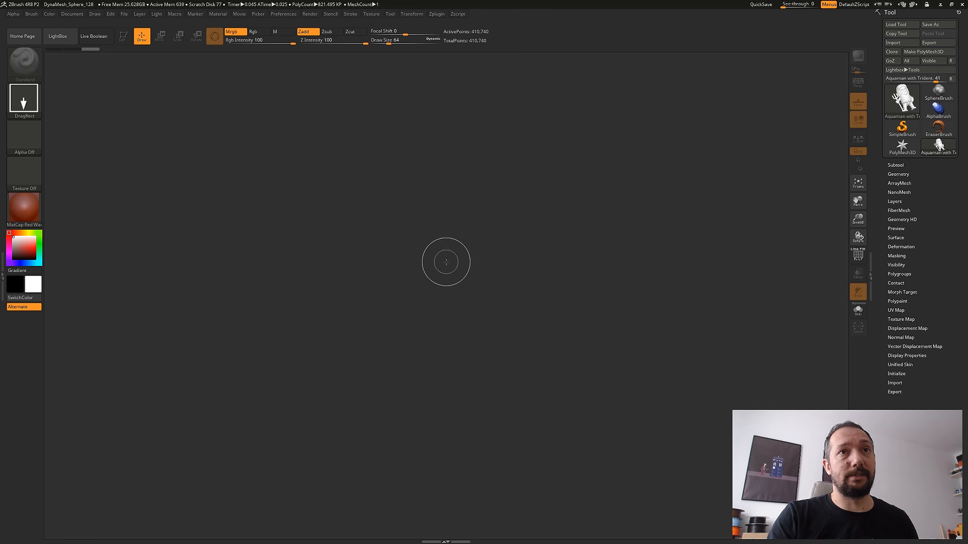
# Draw one upright Aquaman model in the middle of the canvas and enable Edit mode on it.
pyautogui.moveTo(448, 260)
pyautogui.mouseDown()
pyautogui.moveTo(464, 417)
pyautogui.moveTo(487, 431)
pyautogui.moveTo(460, 449)
pyautogui.moveTo(454, 485)
pyautogui.moveTo(444, 485)
pyautogui.mouseUp()
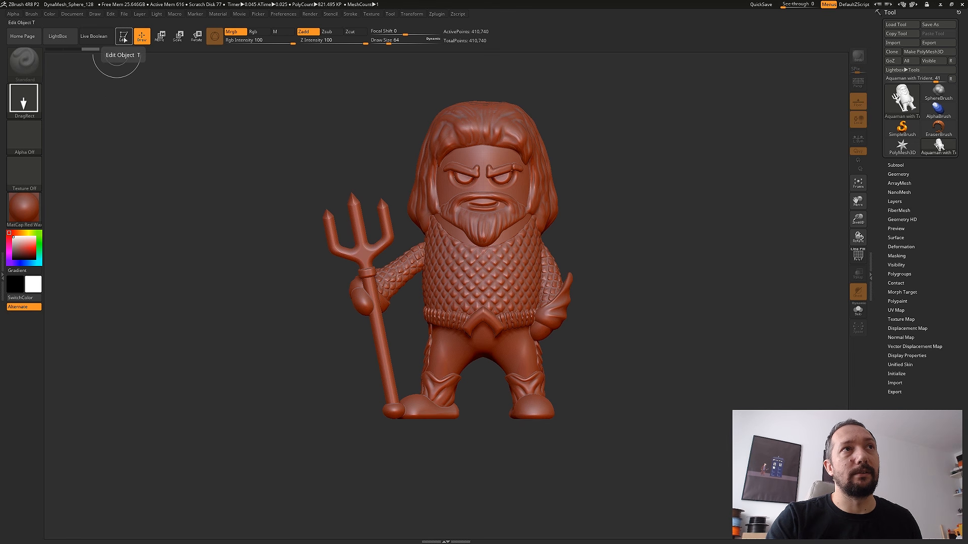
pyautogui.press('t')
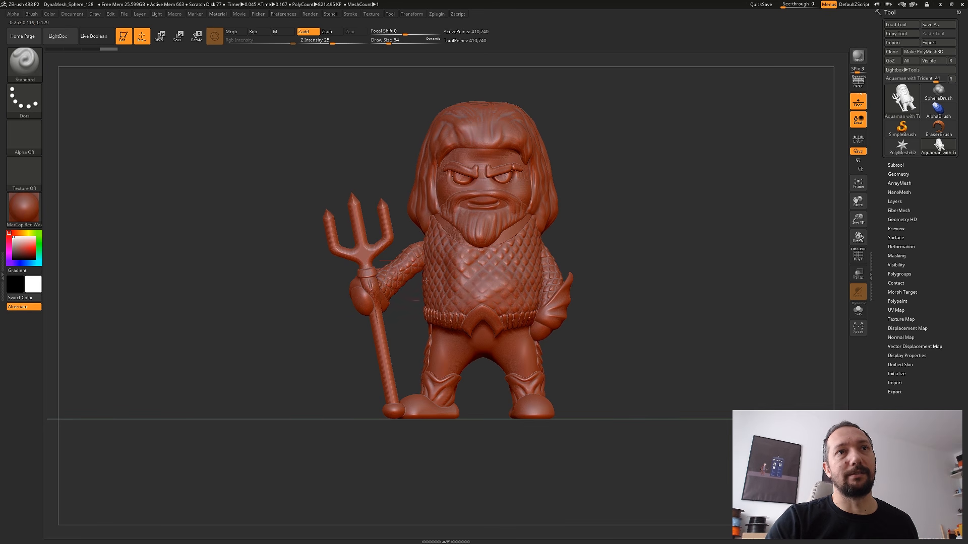
pyautogui.moveTo(719, 328)
pyautogui.mouseDown()
pyautogui.moveTo(700, 338)
pyautogui.moveTo(758, 329)
pyautogui.moveTo(720, 330)
pyautogui.mouseUp()
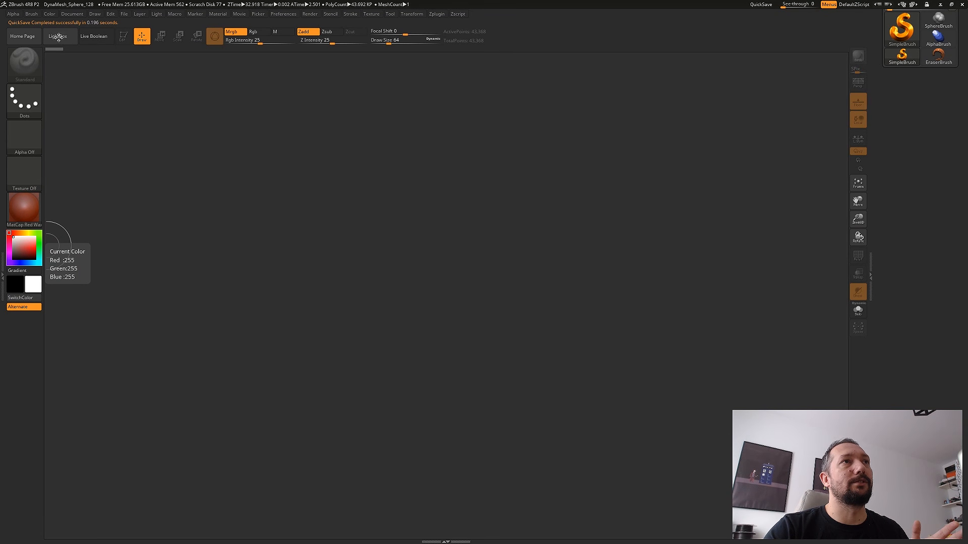
# Load the DynaMesh_Sphere_128 project from LightBox.
pyautogui.click(58, 36)
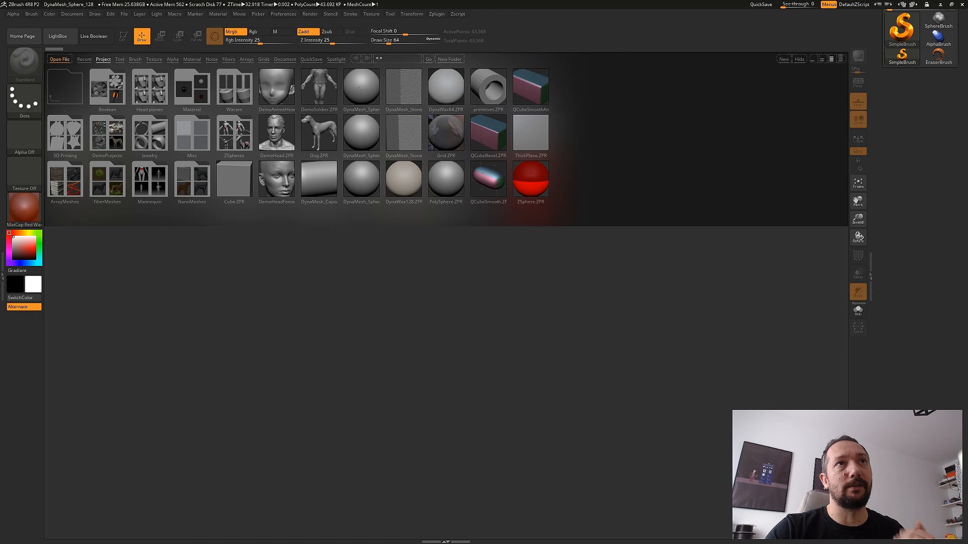
pyautogui.doubleClick(362, 87)
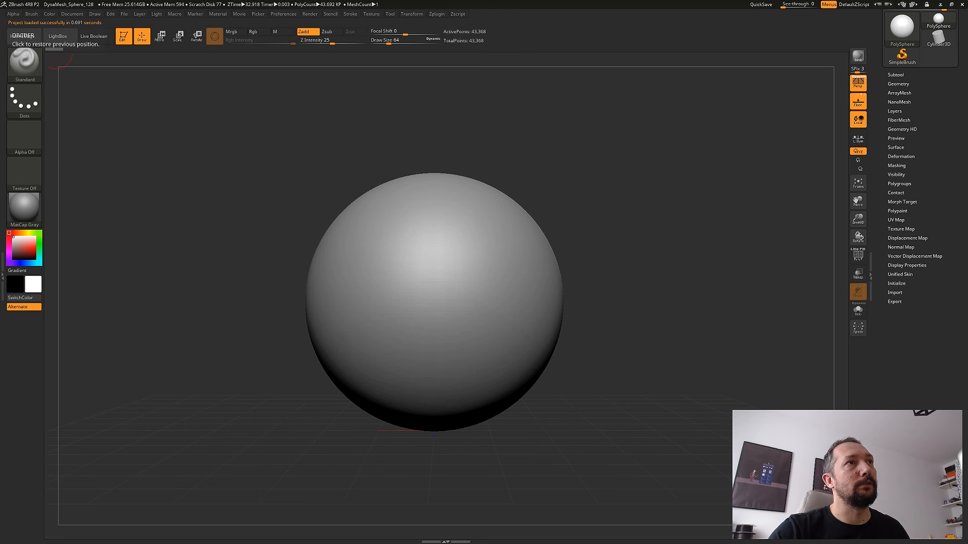
# Try a mirrored zigzag stroke with the Standard brush on the sphere's front and undo it.
pyautogui.click(24, 63)
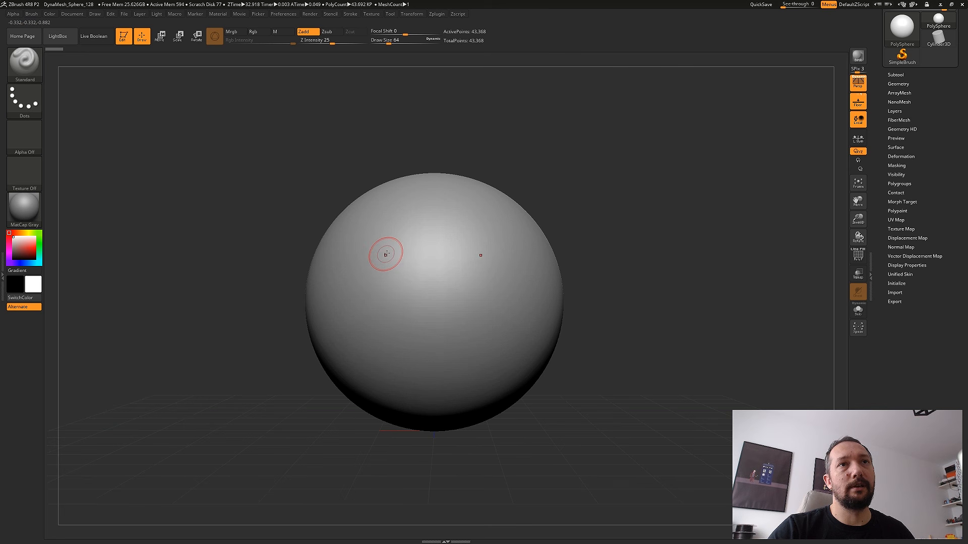
pyautogui.moveTo(384, 224)
pyautogui.mouseDown()
pyautogui.moveTo(355, 252)
pyautogui.moveTo(383, 282)
pyautogui.moveTo(378, 318)
pyautogui.moveTo(352, 343)
pyautogui.mouseUp()
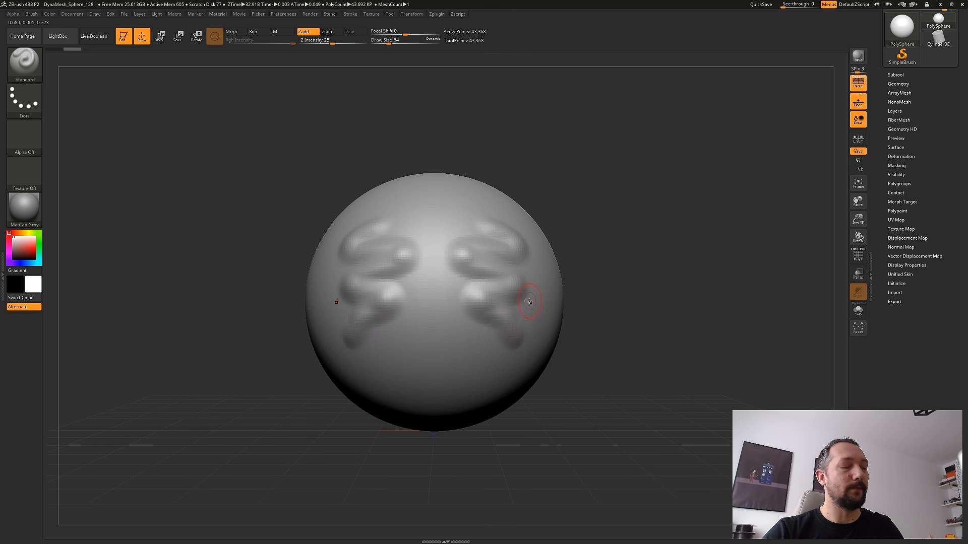
pyautogui.hotkey('ctrl', 'z')
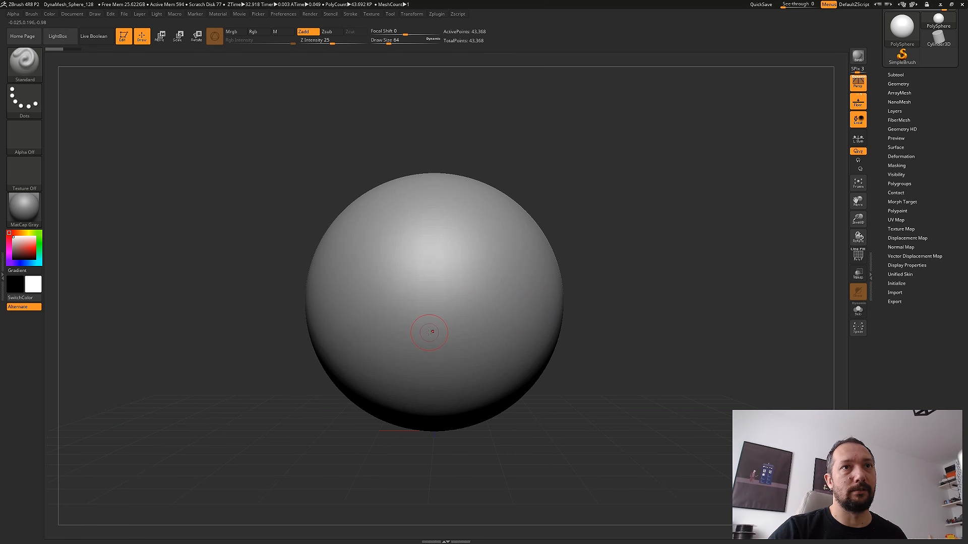
# Sculpt several unmirrored Standard brush strokes down the centre and sides of the sphere.
pyautogui.moveTo(434, 219)
pyautogui.mouseDown()
pyautogui.moveTo(446, 252)
pyautogui.moveTo(407, 367)
pyautogui.mouseUp()
pyautogui.moveTo(366, 277); pyautogui.dragTo(379, 330)
pyautogui.moveTo(539, 264)
pyautogui.mouseDown()
pyautogui.moveTo(535, 293)
pyautogui.moveTo(510, 330)
pyautogui.mouseUp()
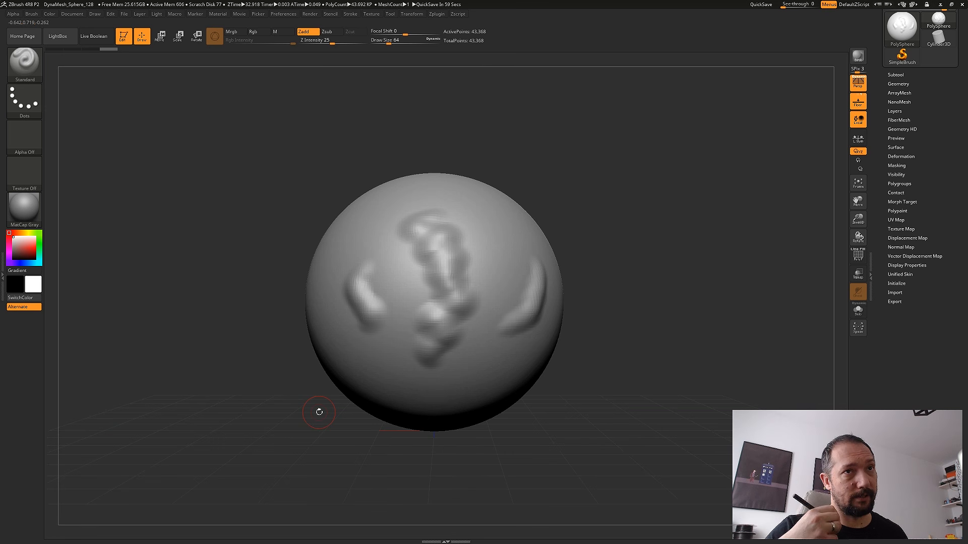
pyautogui.moveTo(352, 232)
pyautogui.mouseDown()
pyautogui.moveTo(347, 293)
pyautogui.moveTo(378, 378)
pyautogui.mouseUp()
# Undo the unmirrored test strokes to restore the smooth sphere.
pyautogui.hotkey('ctrl', 'z')
pyautogui.hotkey('ctrl', 'z')
pyautogui.hotkey('ctrl', 'z')
pyautogui.hotkey('ctrl', 'z')
pyautogui.hotkey('ctrl', 'z')
pyautogui.hotkey('ctrl', 'z')
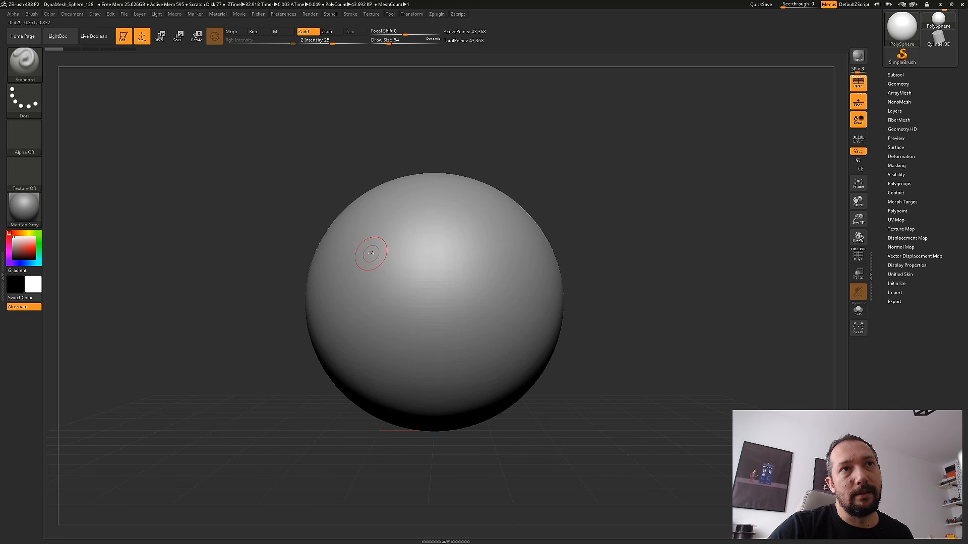
# Sculpt a raised curved ridge across the sphere's upper front and carve a groove beneath it with the Standard brush.
pyautogui.moveTo(374, 250)
pyautogui.mouseDown()
pyautogui.moveTo(451, 235)
pyautogui.moveTo(529, 255)
pyautogui.moveTo(408, 242)
pyautogui.moveTo(346, 258)
pyautogui.mouseUp()
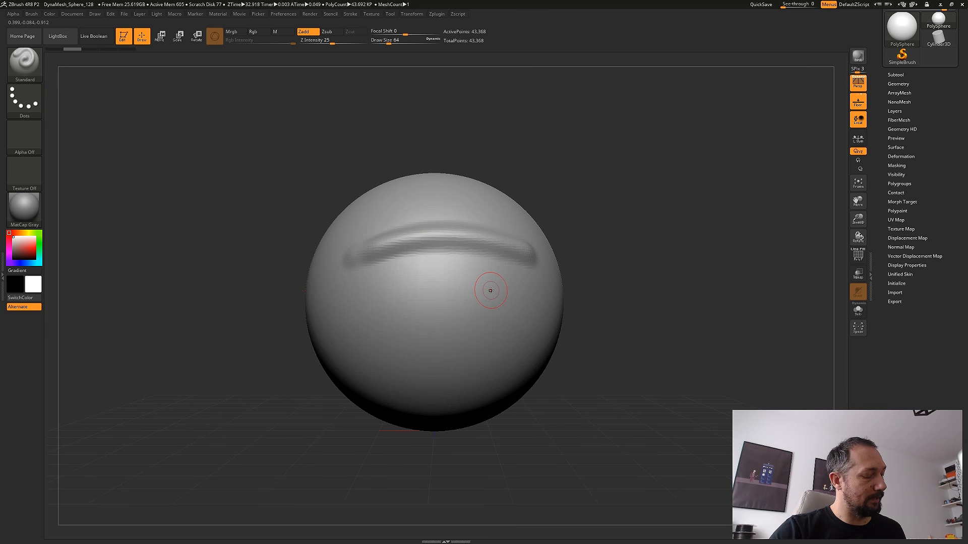
pyautogui.moveTo(359, 277)
pyautogui.mouseDown()
pyautogui.moveTo(512, 272)
pyautogui.moveTo(413, 265)
pyautogui.moveTo(360, 276)
pyautogui.mouseUp()
pyautogui.moveTo(757, 290)
pyautogui.mouseDown()
pyautogui.moveTo(656, 295)
pyautogui.moveTo(726, 292)
pyautogui.mouseUp()
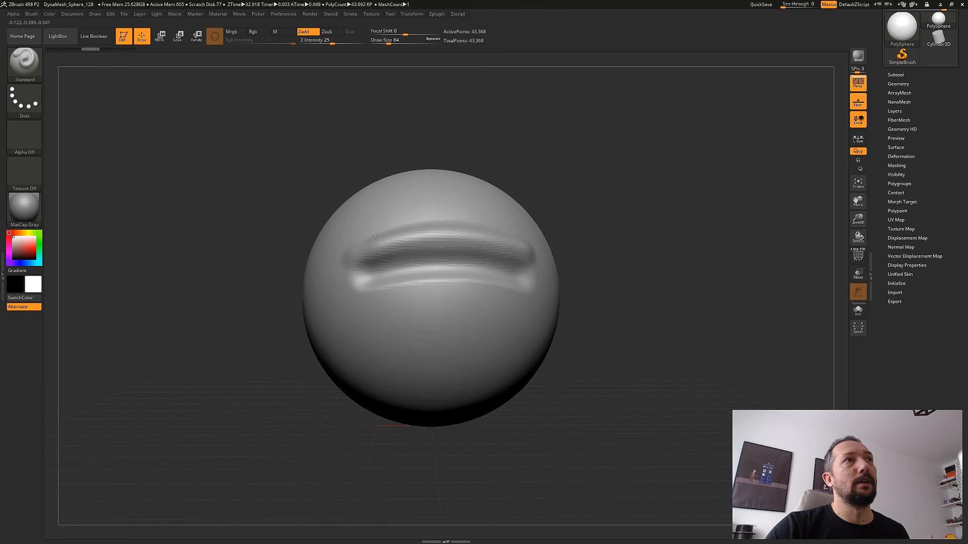
# Build up a round bump below the groove with the ClayBuildup brush and carve a round hollow beside it.
pyautogui.click(39, 69)
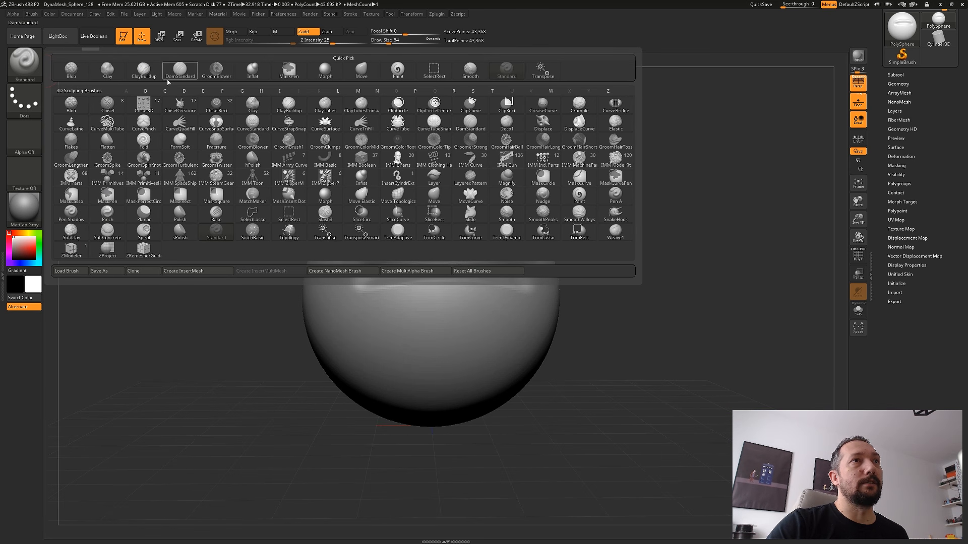
pyautogui.click(144, 74)
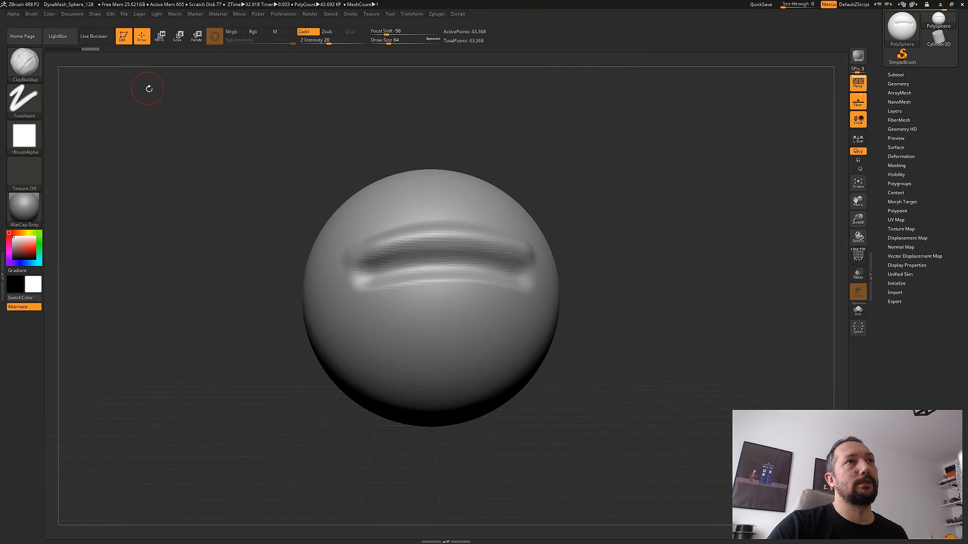
pyautogui.moveTo(385, 323); pyautogui.dragTo(388, 325)
pyautogui.moveTo(575, 337); pyautogui.dragTo(613, 339)
pyautogui.moveTo(383, 325)
pyautogui.mouseDown()
pyautogui.moveTo(385, 336)
pyautogui.moveTo(441, 326)
pyautogui.moveTo(426, 333)
pyautogui.moveTo(434, 333)
pyautogui.mouseUp()
pyautogui.moveTo(288, 410); pyautogui.dragTo(320, 409)
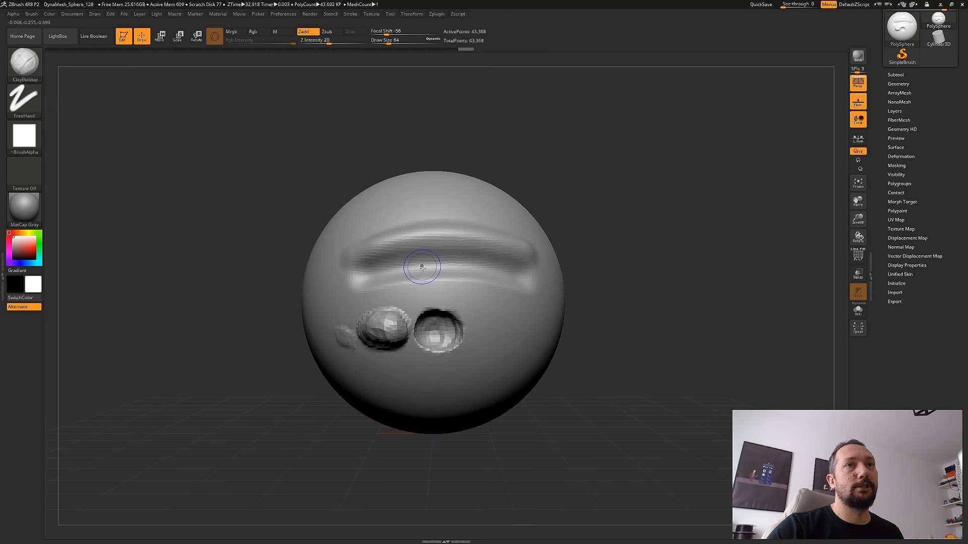
# Smooth the rough surfaces of the bump and the hollow with the Smooth brush.
pyautogui.press('shift')
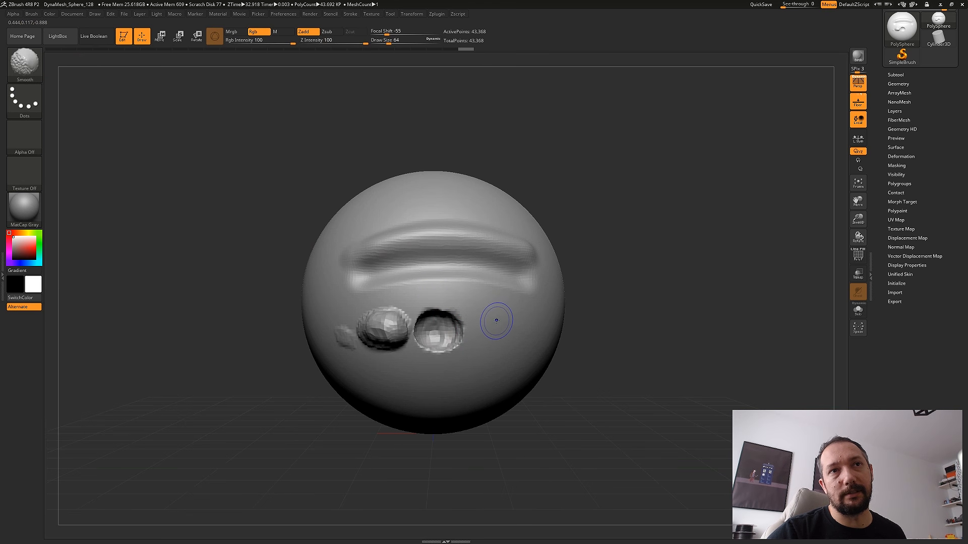
pyautogui.moveTo(445, 313)
pyautogui.keyDown('shift'); pyautogui.mouseDown()
pyautogui.moveTo(427, 315)
pyautogui.moveTo(427, 335)
pyautogui.moveTo(446, 329)
pyautogui.moveTo(429, 340)
pyautogui.moveTo(384, 328)
pyautogui.moveTo(422, 326)
pyautogui.mouseUp(); pyautogui.keyUp('shift')
pyautogui.keyDown('shift'); pyautogui.moveTo(341, 331); pyautogui.dragTo(346, 343); pyautogui.keyUp('shift')
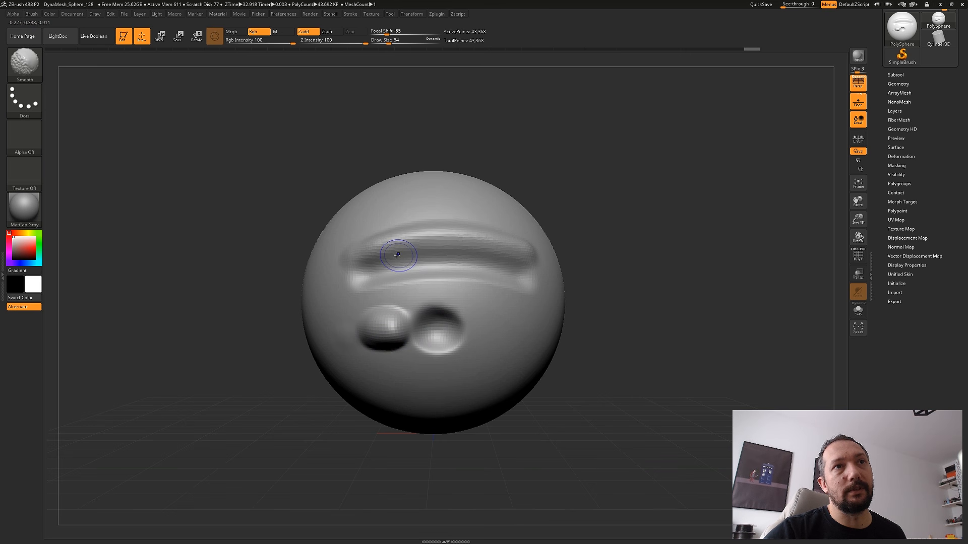
pyautogui.keyDown('shift'); pyautogui.moveTo(522, 258); pyautogui.dragTo(504, 277); pyautogui.keyUp('shift')
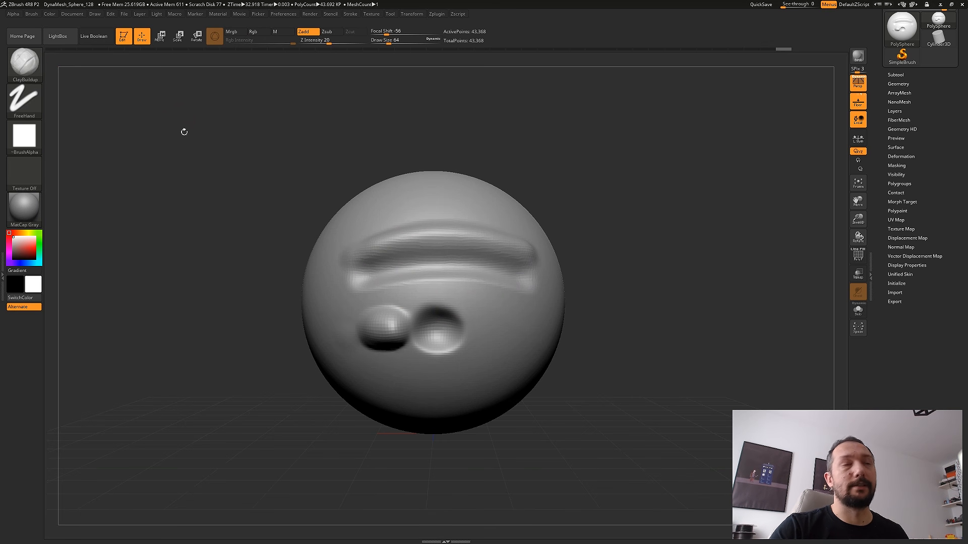
# Paint a curved C-shaped mask on the side of the sphere with the MaskPen brush.
pyautogui.moveTo(712, 326); pyautogui.dragTo(152, 171)
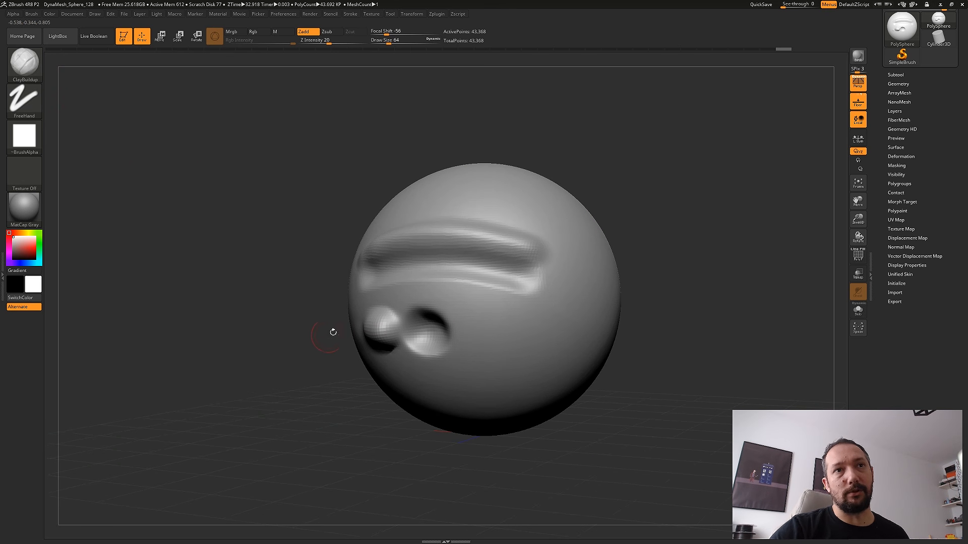
pyautogui.press('ctrl')
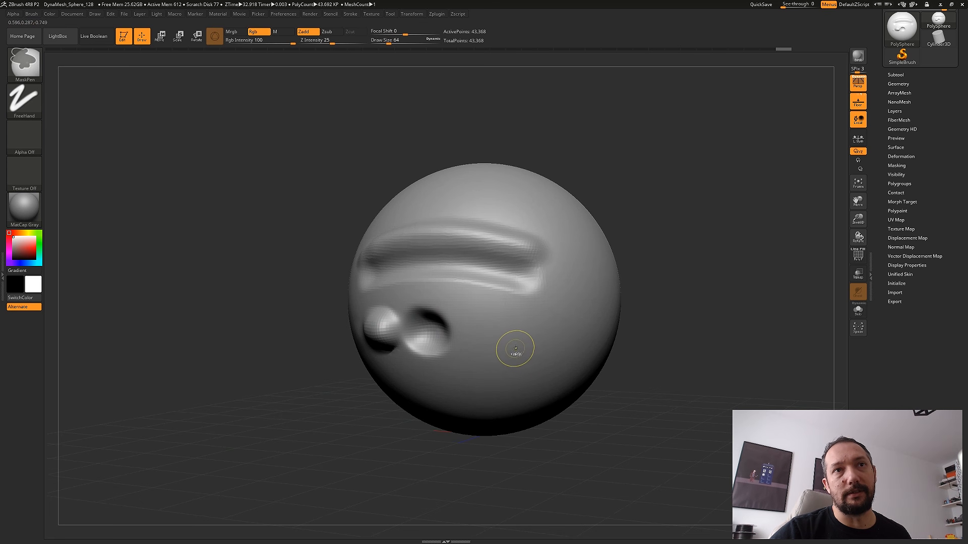
pyautogui.moveTo(515, 346)
pyautogui.keyDown('ctrl'); pyautogui.mouseDown()
pyautogui.moveTo(510, 352)
pyautogui.moveTo(569, 347)
pyautogui.moveTo(597, 292)
pyautogui.moveTo(589, 255)
pyautogui.moveTo(537, 207)
pyautogui.moveTo(461, 207)
pyautogui.mouseUp(); pyautogui.keyUp('ctrl')
pyautogui.moveTo(767, 358); pyautogui.dragTo(726, 365)
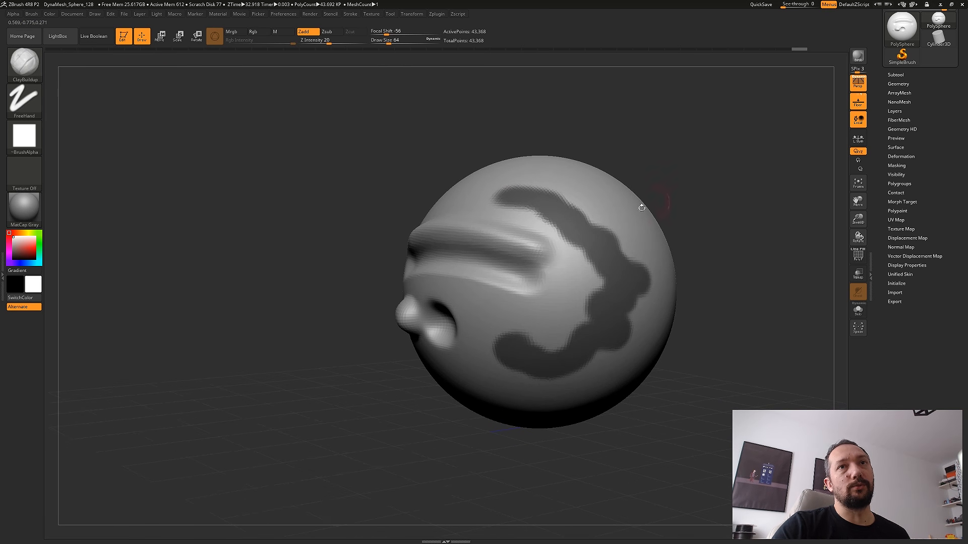
# Try moving the unmasked part of the sphere sideways with the Move gizmo and undo it.
pyautogui.click(161, 37)
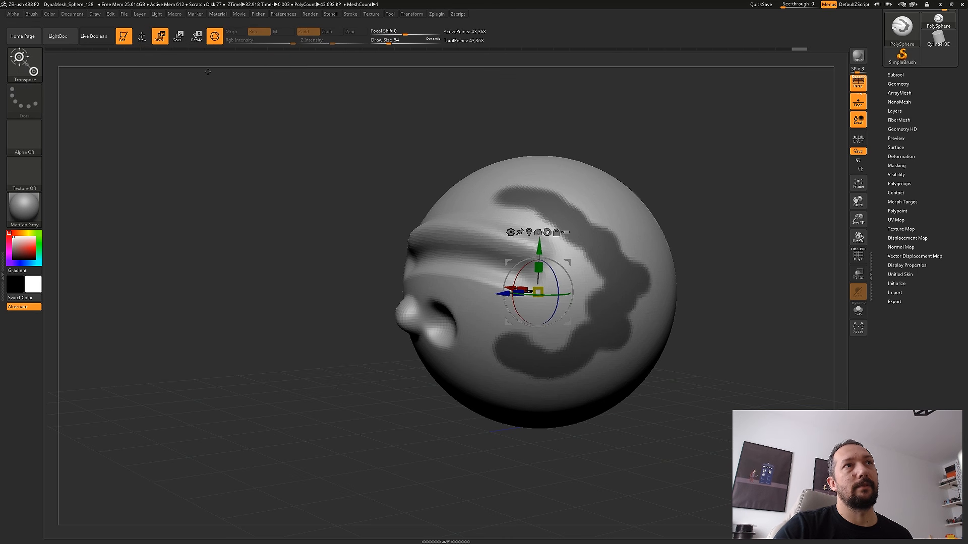
pyautogui.moveTo(291, 334); pyautogui.dragTo(352, 334)
pyautogui.moveTo(491, 288); pyautogui.dragTo(449, 286)
pyautogui.hotkey('ctrl', 'z')
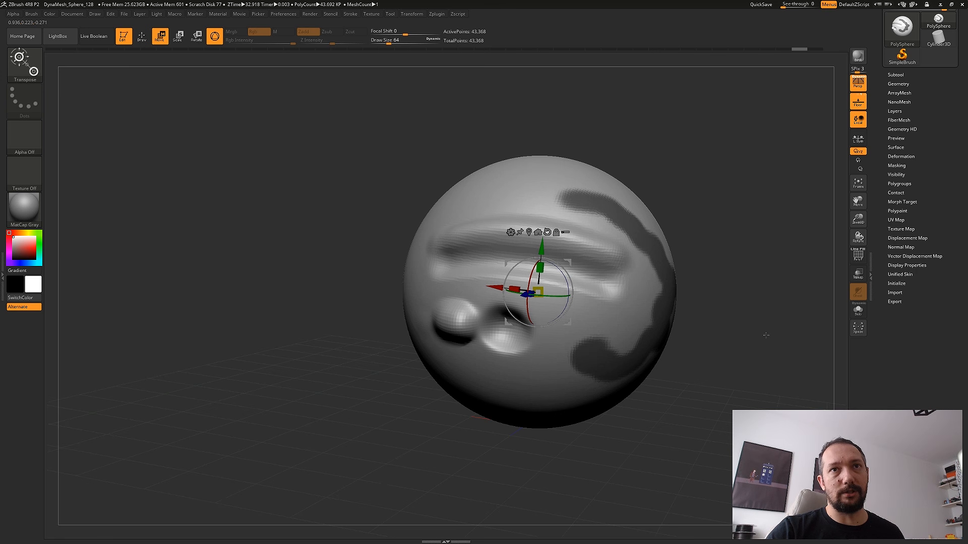
pyautogui.moveTo(761, 316); pyautogui.dragTo(605, 223)
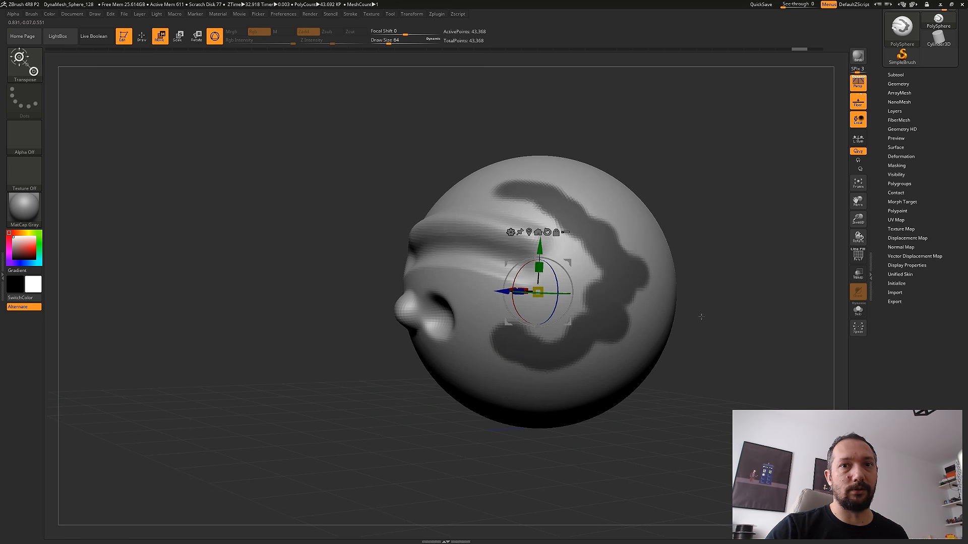
pyautogui.press('ctrl')
pyautogui.press('ctrl')
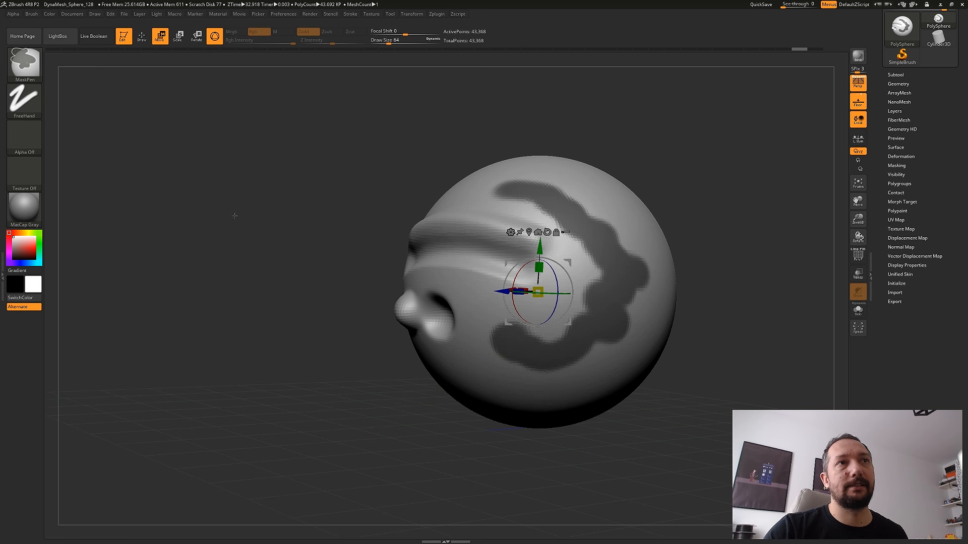
# Invert the mask and try moving and scaling the unmasked C-shaped area with the gizmo, undoing each attempt.
pyautogui.keyDown('ctrl'); pyautogui.click(119, 226); pyautogui.keyUp('ctrl')
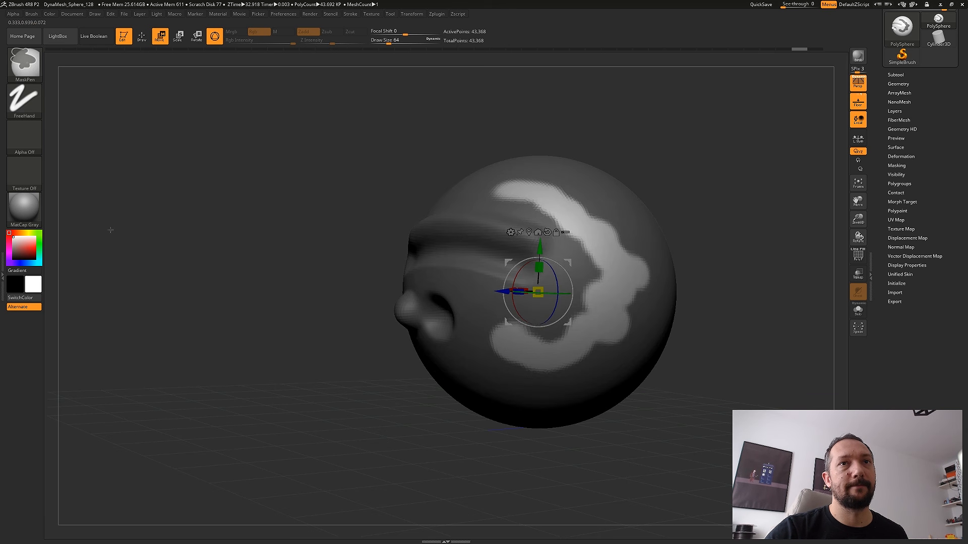
pyautogui.moveTo(726, 357); pyautogui.dragTo(789, 371)
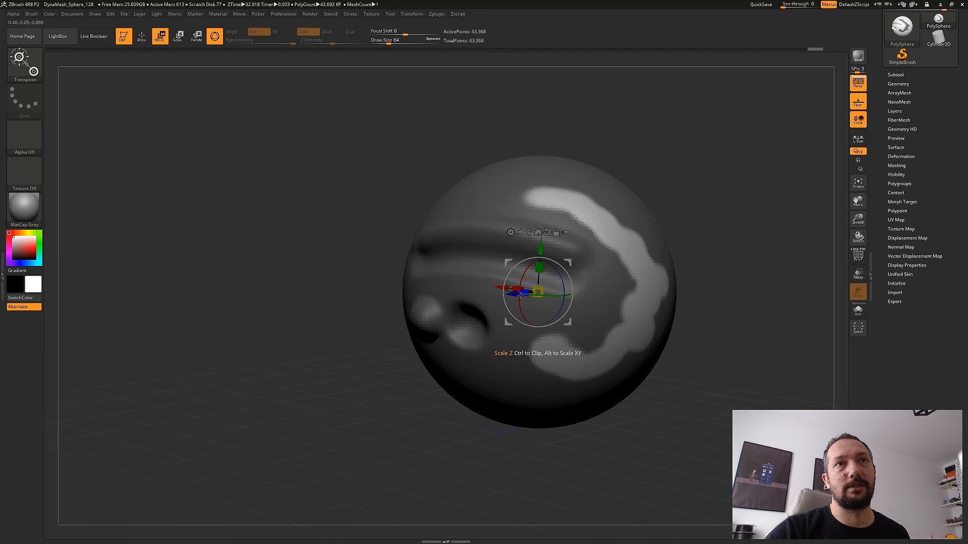
pyautogui.moveTo(505, 289); pyautogui.dragTo(581, 308)
pyautogui.hotkey('ctrl', 'z')
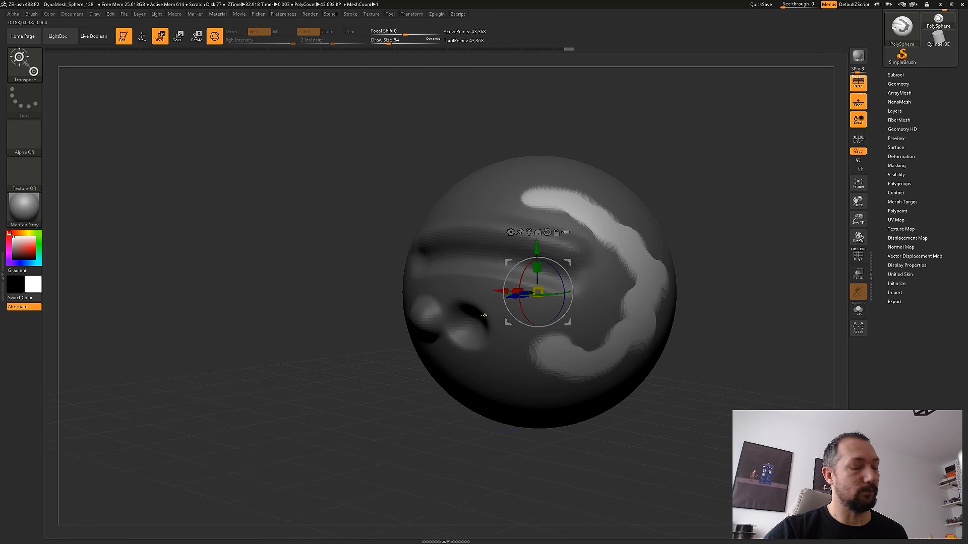
pyautogui.moveTo(494, 281); pyautogui.dragTo(524, 325)
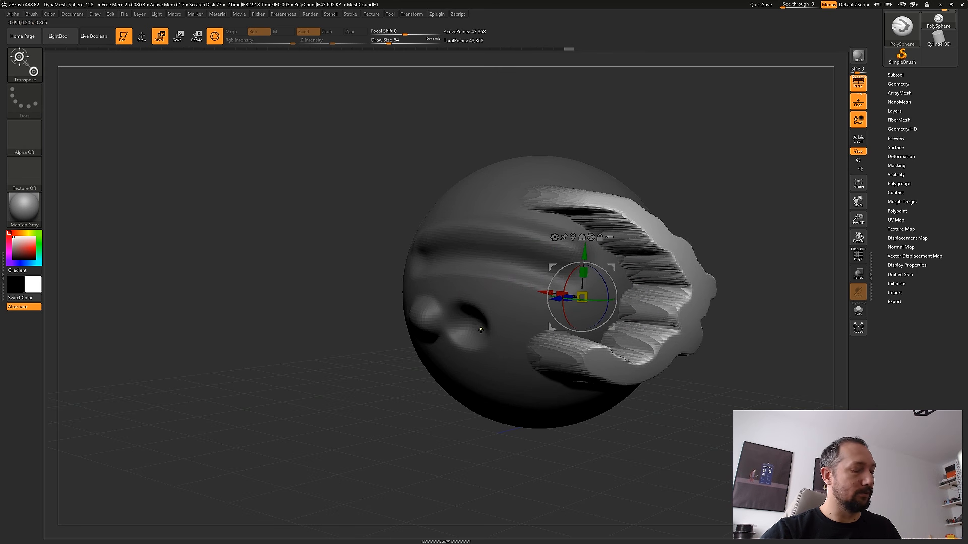
pyautogui.hotkey('ctrl', 'z')
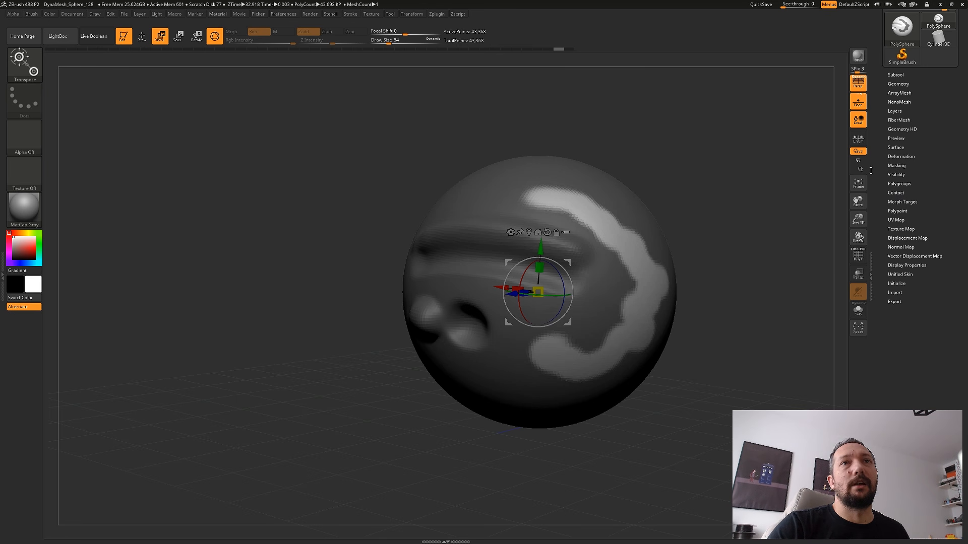
# Try the Inflate deformation with a negative amount on the unmasked C-shaped area of the sphere.
pyautogui.click(901, 156)
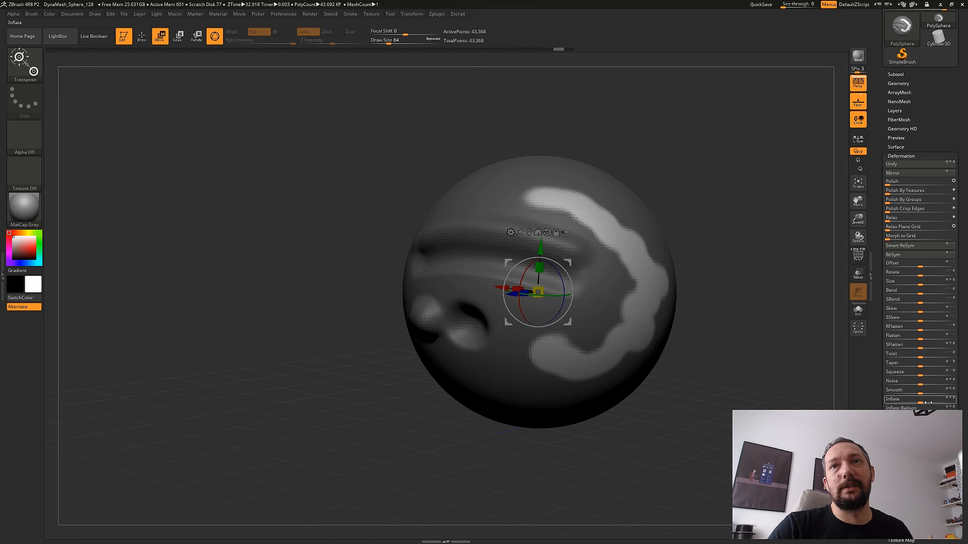
pyautogui.moveTo(920, 402); pyautogui.dragTo(882, 409)
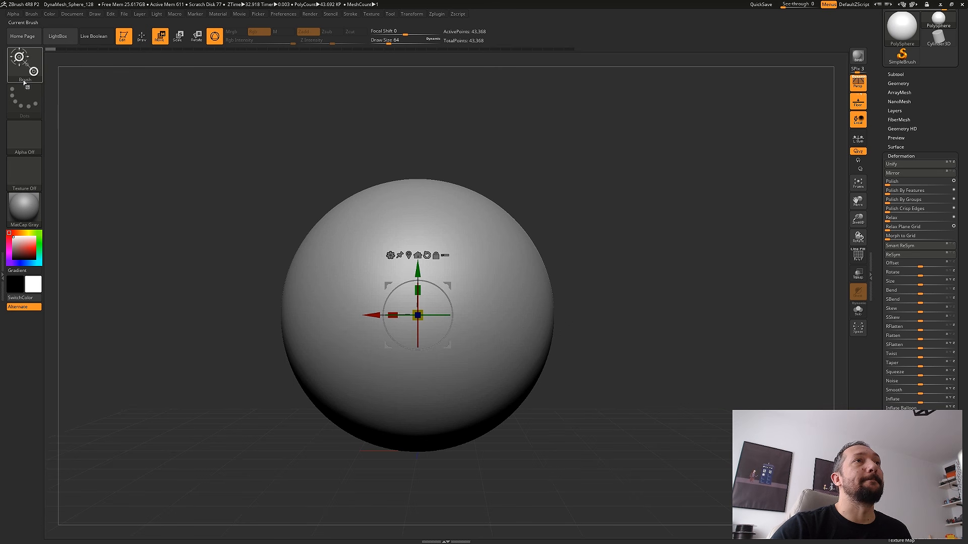
# Examine the brush library, filtering the sculpting brushes by the initial letters P and D.
pyautogui.click(24, 63)
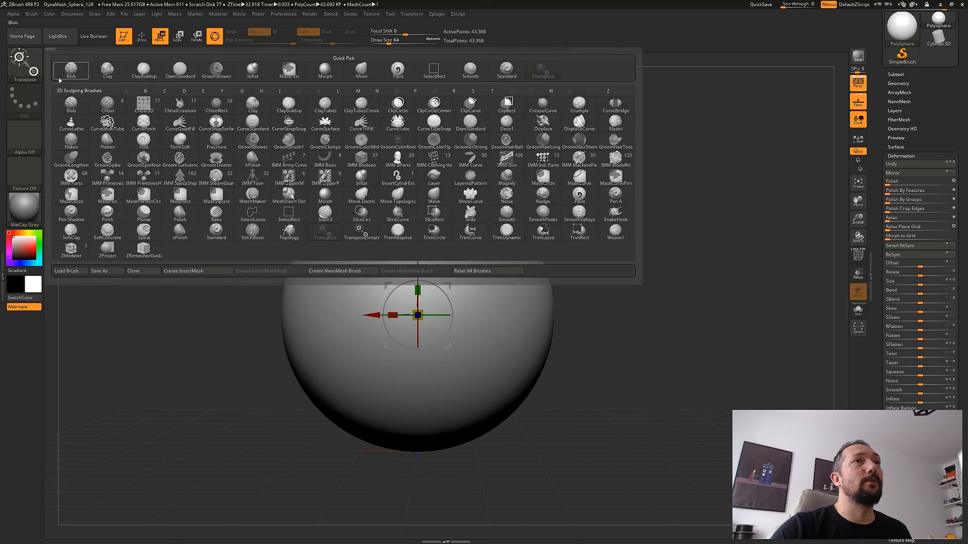
pyautogui.click(25, 63)
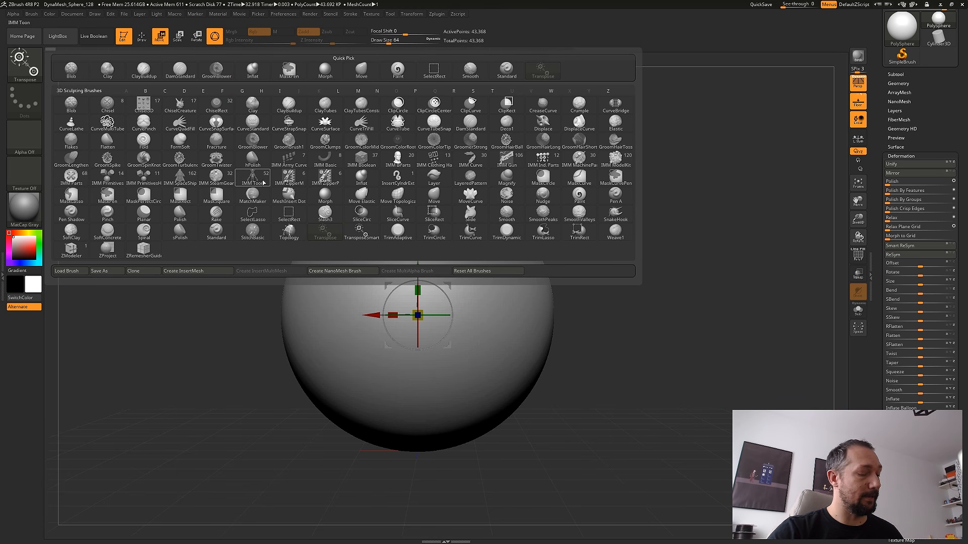
pyautogui.moveTo(373, 147)
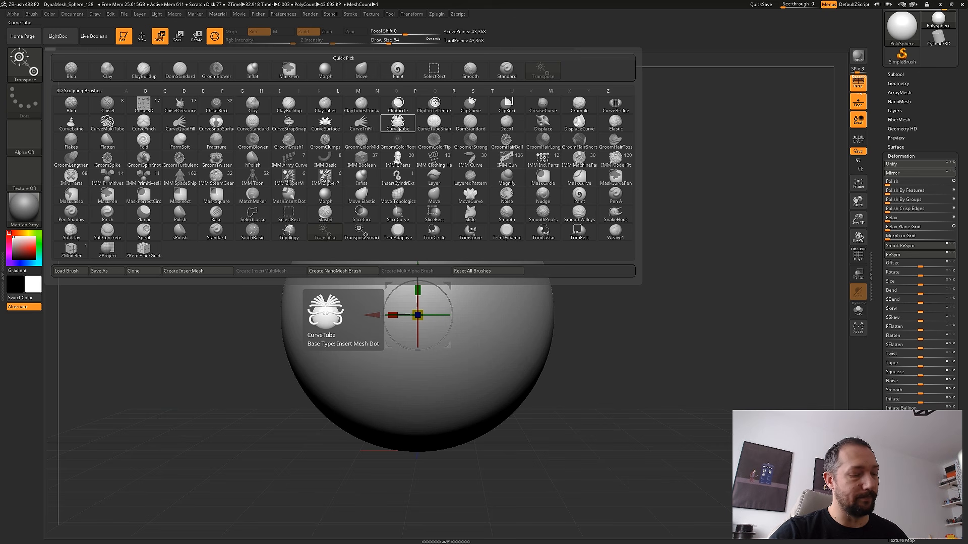
pyautogui.press('p')
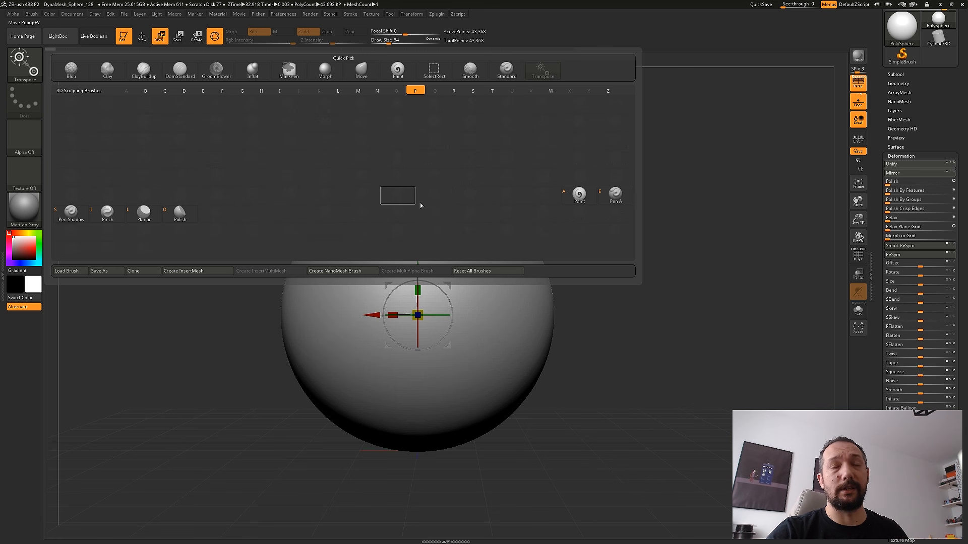
pyautogui.click(171, 211)
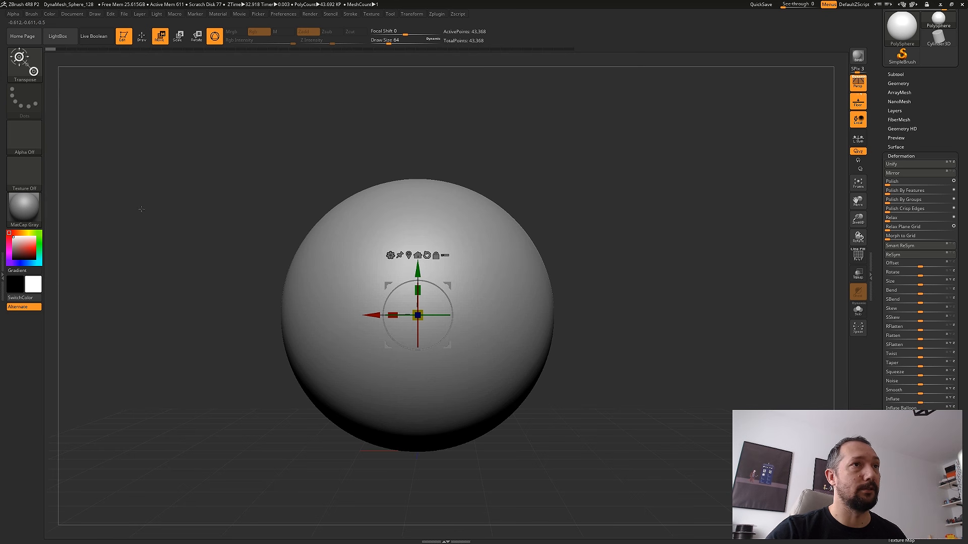
pyautogui.click(31, 70)
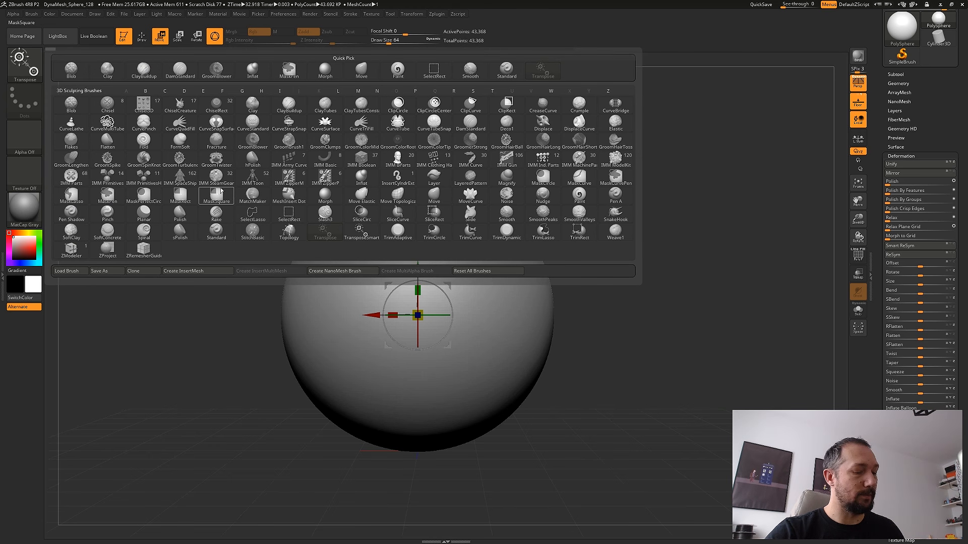
pyautogui.press('p')
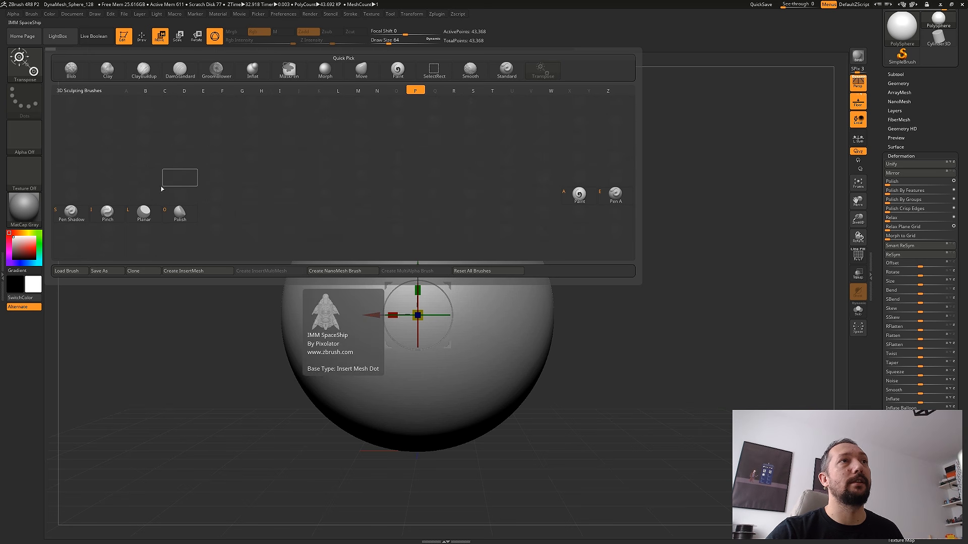
pyautogui.click(25, 66)
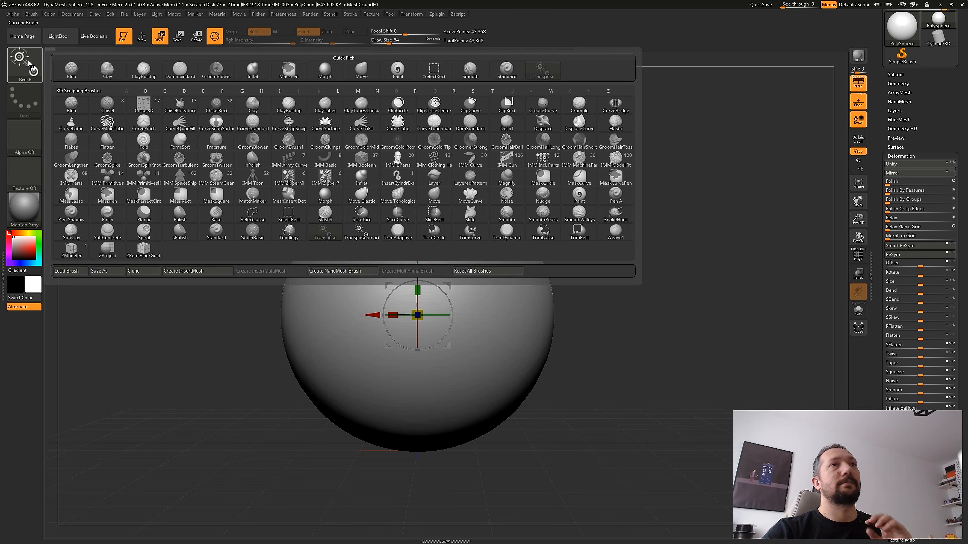
pyautogui.moveTo(220, 146)
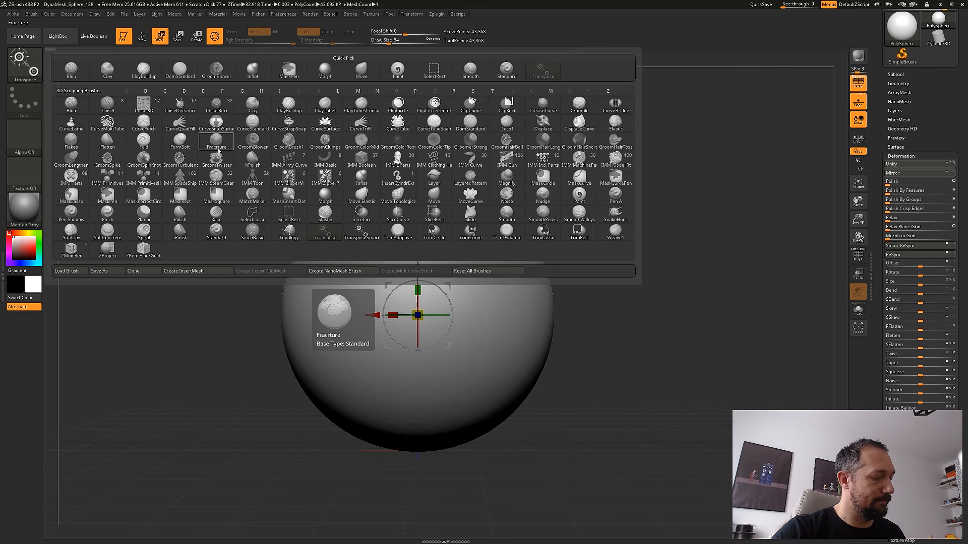
pyautogui.press('d')
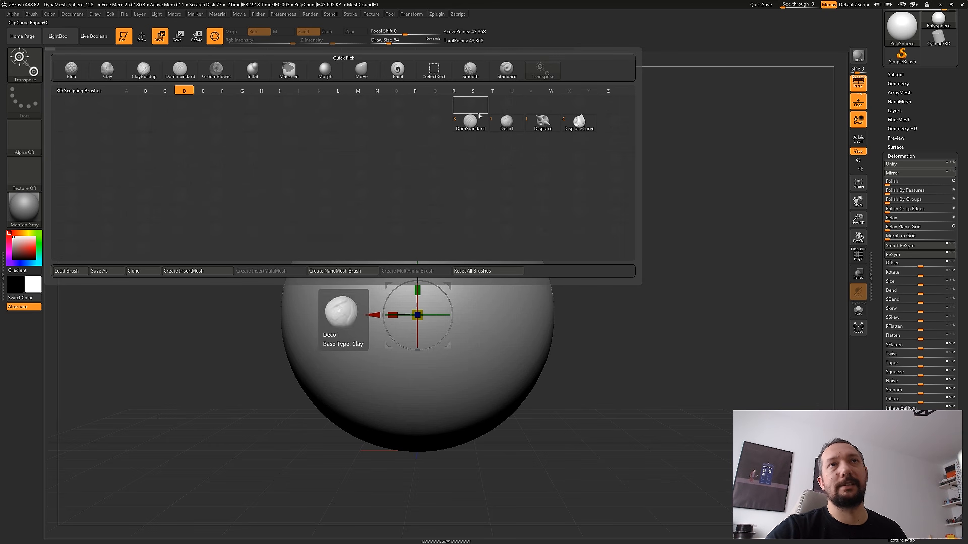
pyautogui.press('Escape')
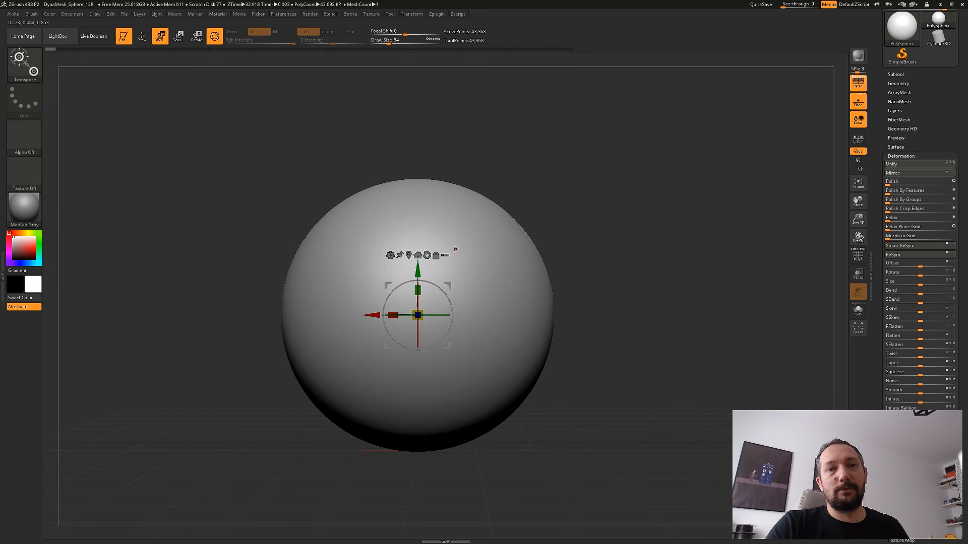
# Set the brush Draw Size to 90.
pyautogui.press('s')
pyautogui.press('s')
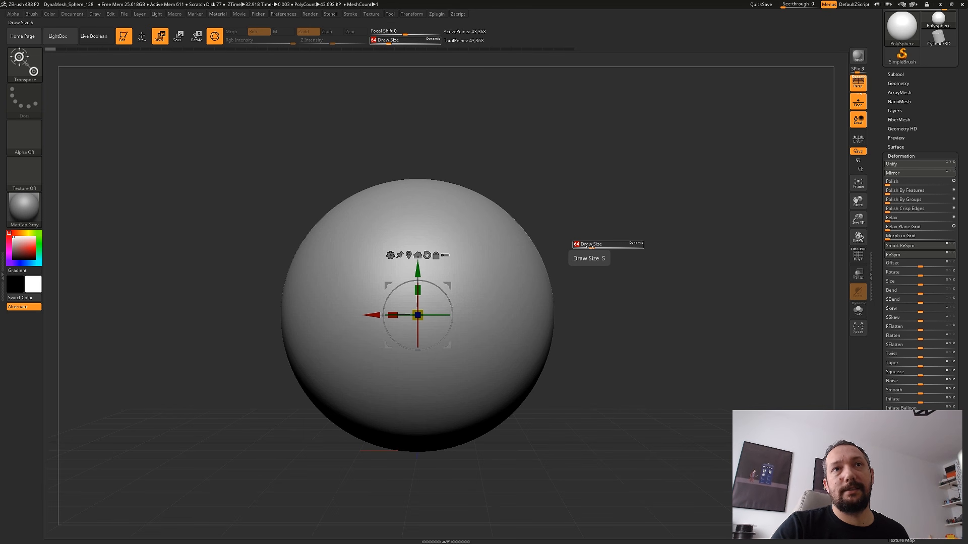
pyautogui.moveTo(593, 246)
pyautogui.mouseDown()
pyautogui.moveTo(621, 245)
pyautogui.moveTo(596, 246)
pyautogui.mouseUp()
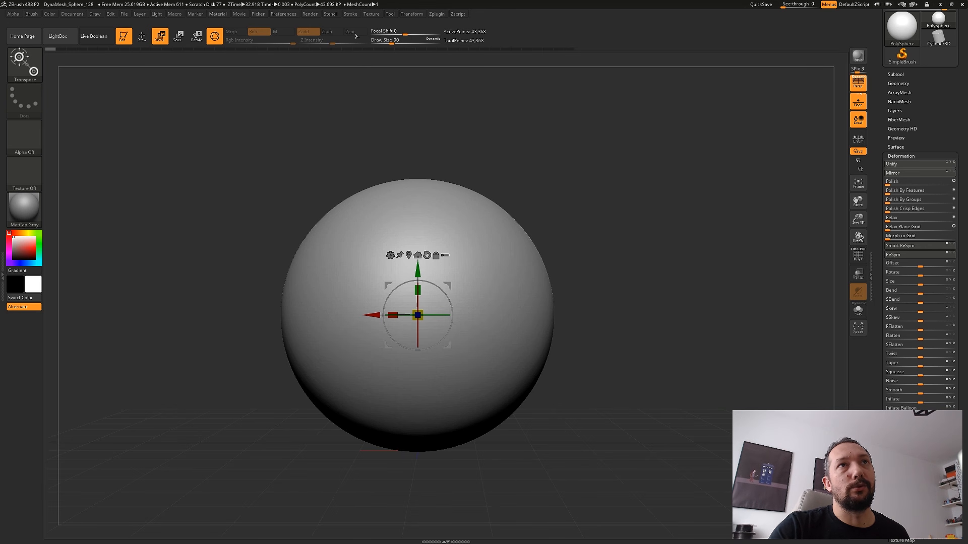
# Draw a curved ClayBuildup stroke across the sphere's front at Z Intensity 6, then another at a higher Z Intensity.
pyautogui.press('q')
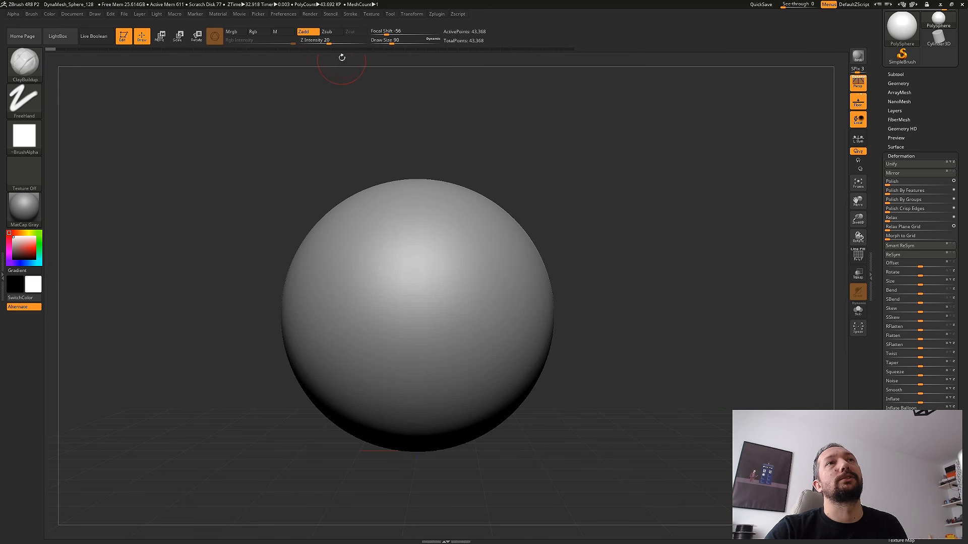
pyautogui.moveTo(321, 39); pyautogui.dragTo(314, 39)
pyautogui.moveTo(353, 255); pyautogui.dragTo(453, 334)
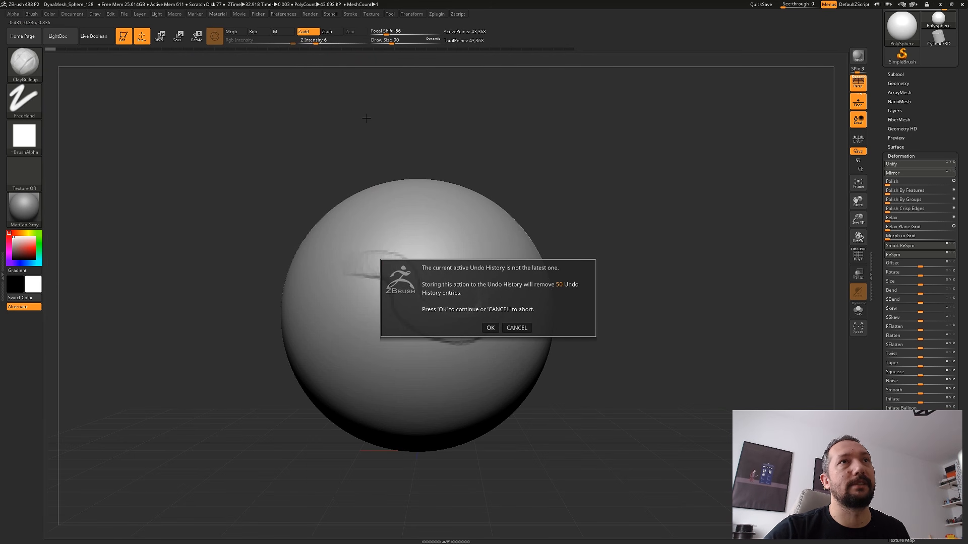
pyautogui.click(490, 328)
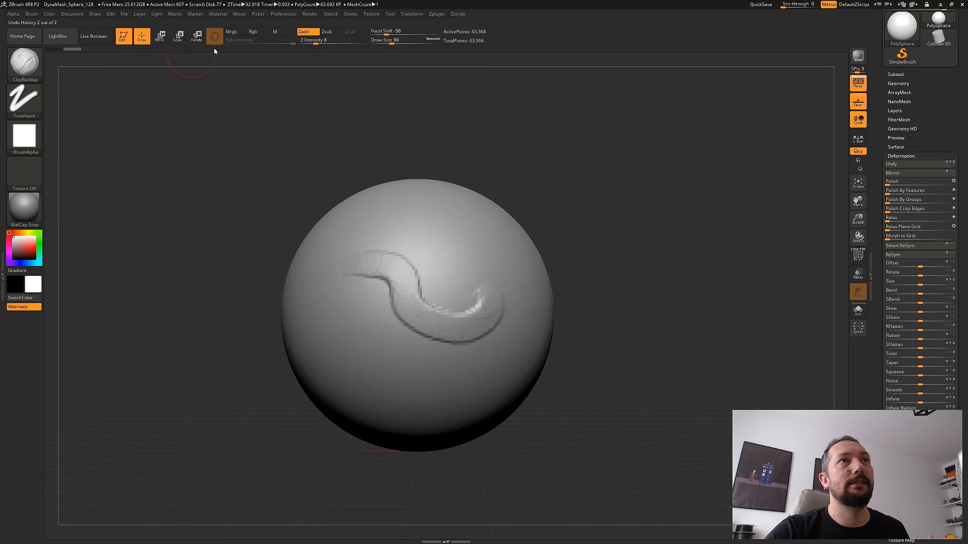
pyautogui.moveTo(321, 42); pyautogui.dragTo(358, 44)
pyautogui.moveTo(321, 287)
pyautogui.mouseDown()
pyautogui.moveTo(460, 351)
pyautogui.moveTo(509, 325)
pyautogui.mouseUp()
# Switch to the Move brush with a Draw Size of 629, try pulling one upper side of the sphere outward and undo the pull.
pyautogui.press('b')
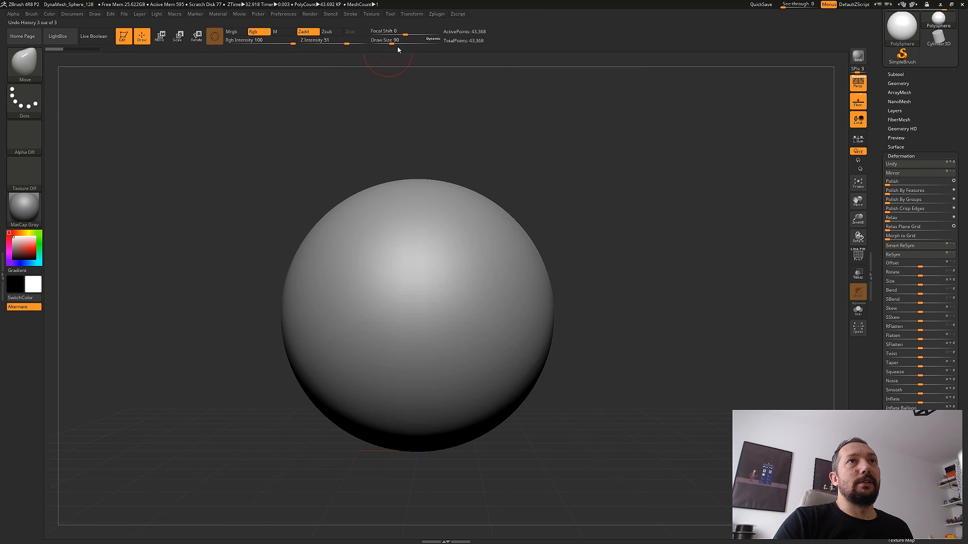
pyautogui.moveTo(398, 50)
pyautogui.mouseDown()
pyautogui.moveTo(478, 143)
pyautogui.moveTo(496, 221)
pyautogui.moveTo(520, 173)
pyautogui.mouseUp()
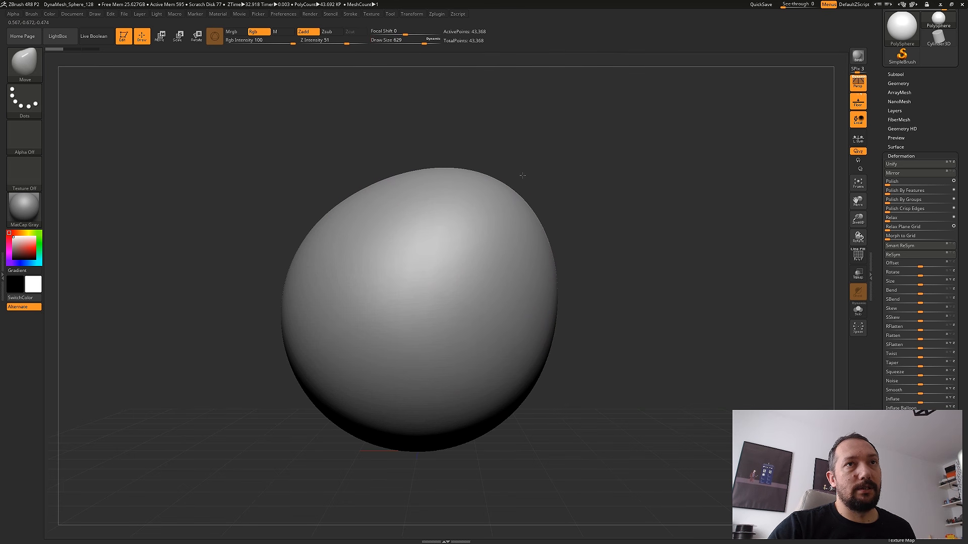
pyautogui.hotkey('ctrl', 'z')
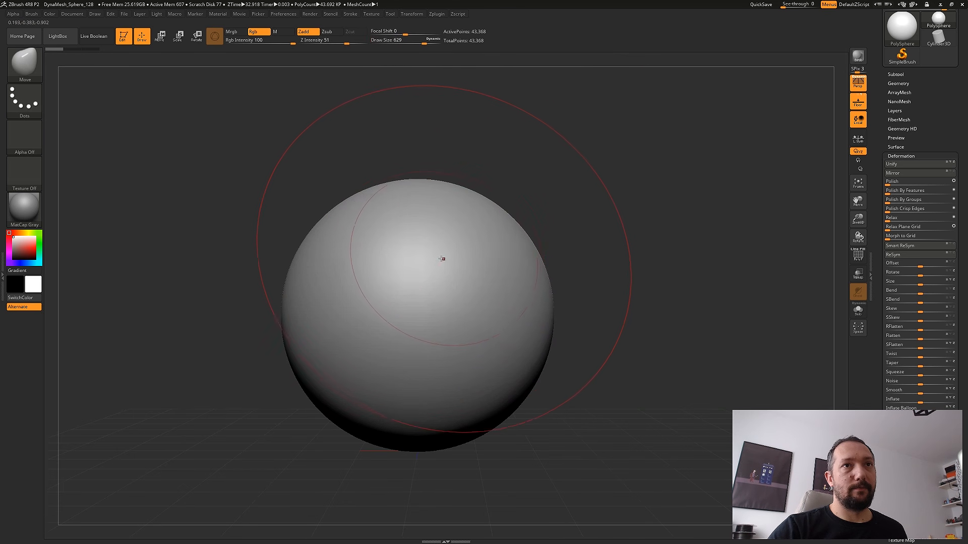
# Stretch the sphere symmetrically into an egg-shaped head with the Move brush, pulling the top upward and the bottom down to a narrow chin.
pyautogui.moveTo(497, 205); pyautogui.dragTo(534, 77)
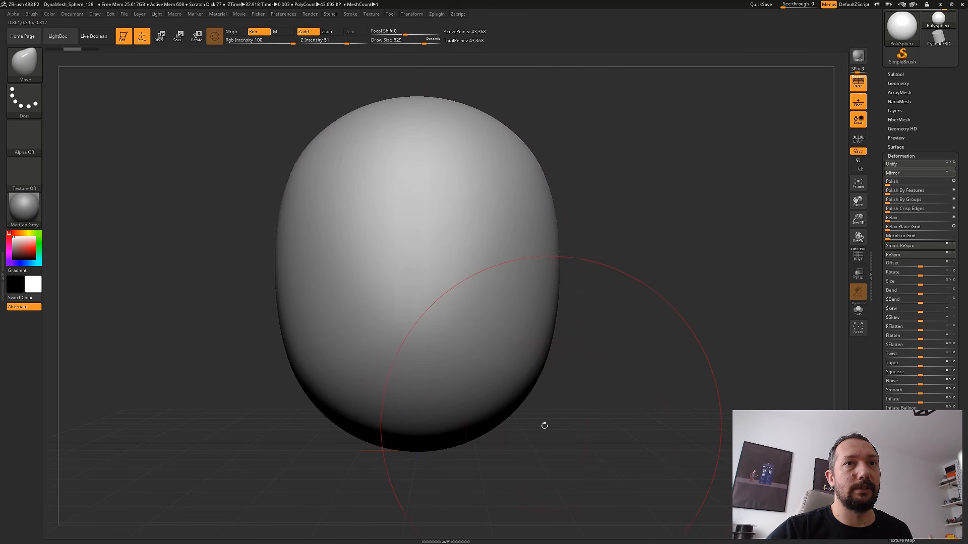
pyautogui.moveTo(444, 446)
pyautogui.mouseDown()
pyautogui.moveTo(445, 507)
pyautogui.moveTo(451, 498)
pyautogui.mouseUp()
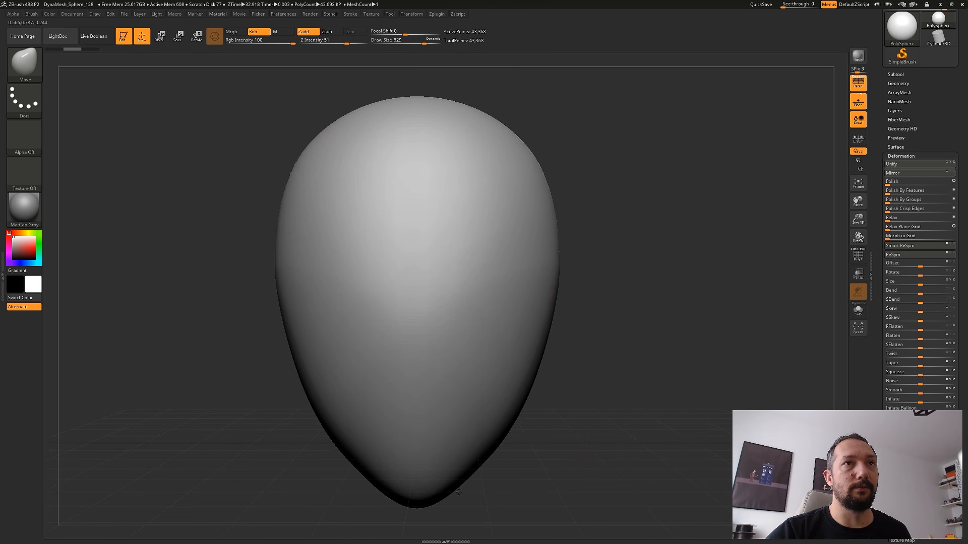
pyautogui.moveTo(698, 381); pyautogui.dragTo(600, 183)
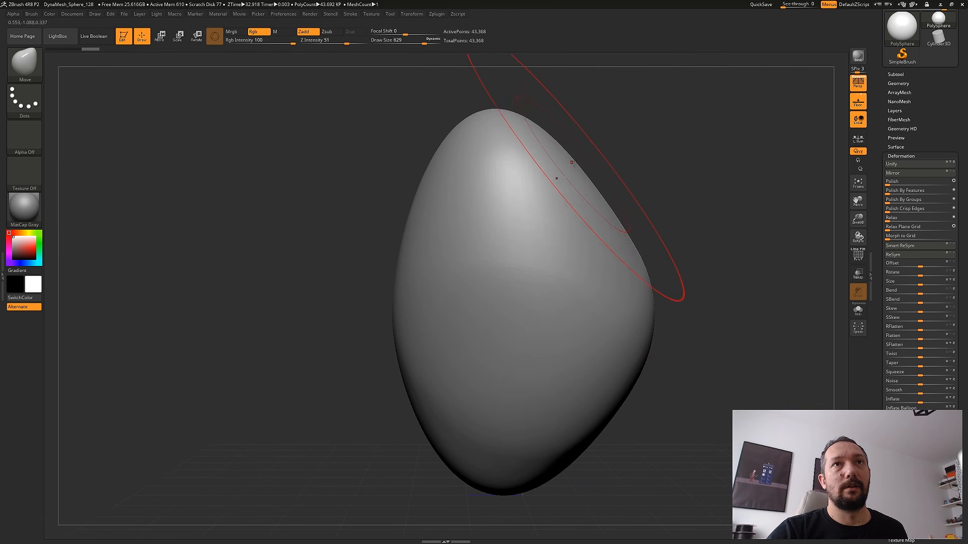
# Pull the upper back of the head outward and upward in side view with the Move brush to form the cranium.
pyautogui.moveTo(741, 328); pyautogui.dragTo(716, 292)
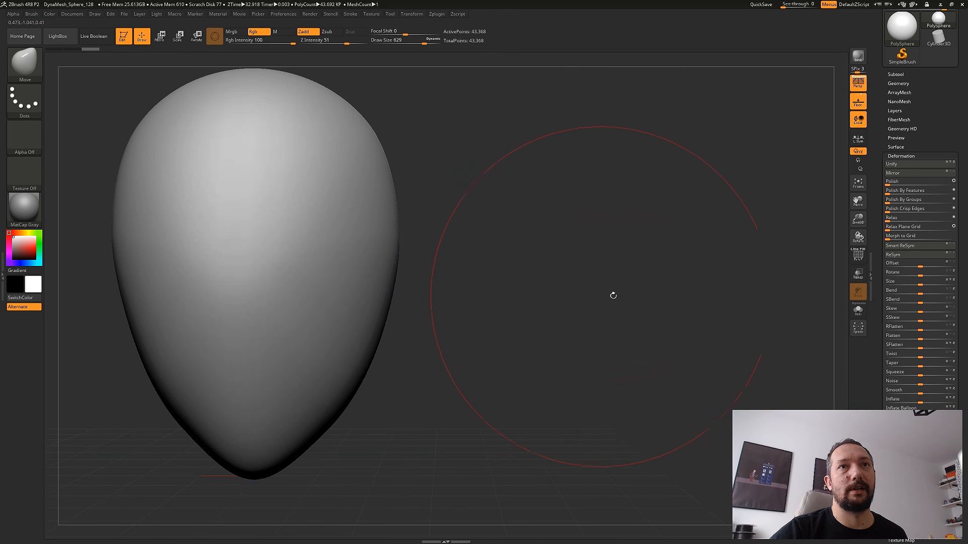
pyautogui.moveTo(659, 296)
pyautogui.mouseDown()
pyautogui.moveTo(657, 308)
pyautogui.moveTo(675, 310)
pyautogui.moveTo(642, 299)
pyautogui.moveTo(650, 297)
pyautogui.moveTo(670, 302)
pyautogui.moveTo(624, 307)
pyautogui.moveTo(695, 298)
pyautogui.moveTo(493, 318)
pyautogui.moveTo(521, 316)
pyautogui.mouseUp()
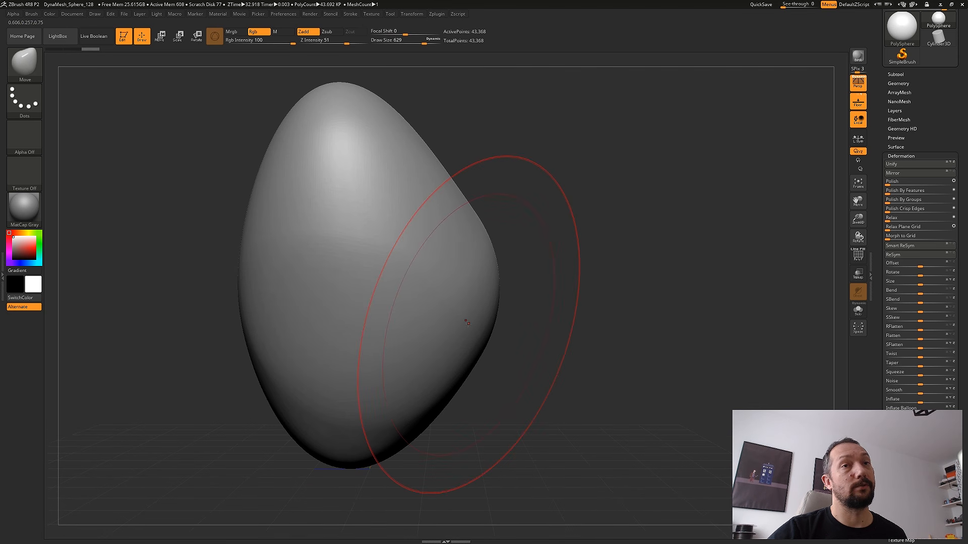
pyautogui.moveTo(429, 149); pyautogui.dragTo(574, 103)
pyautogui.moveTo(558, 190); pyautogui.dragTo(615, 212)
pyautogui.moveTo(524, 144); pyautogui.dragTo(515, 98)
pyautogui.moveTo(378, 68)
pyautogui.keyDown('alt'); pyautogui.mouseDown()
pyautogui.moveTo(326, 172)
pyautogui.moveTo(393, 161)
pyautogui.moveTo(312, 166)
pyautogui.moveTo(242, 211)
pyautogui.mouseUp(); pyautogui.keyUp('alt')
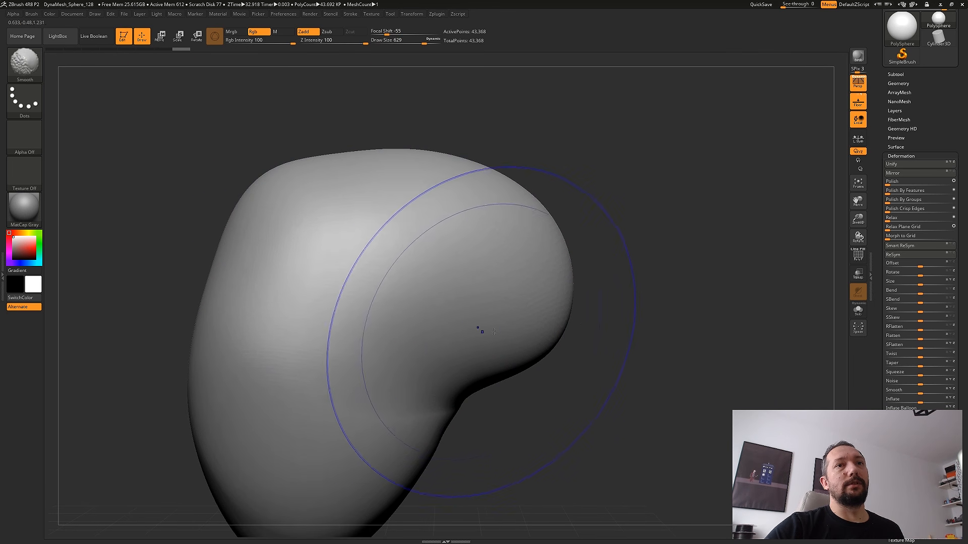
# Widen the back of the head by pulling its sides outward symmetrically with the Move brush.
pyautogui.moveTo(651, 360); pyautogui.dragTo(550, 334)
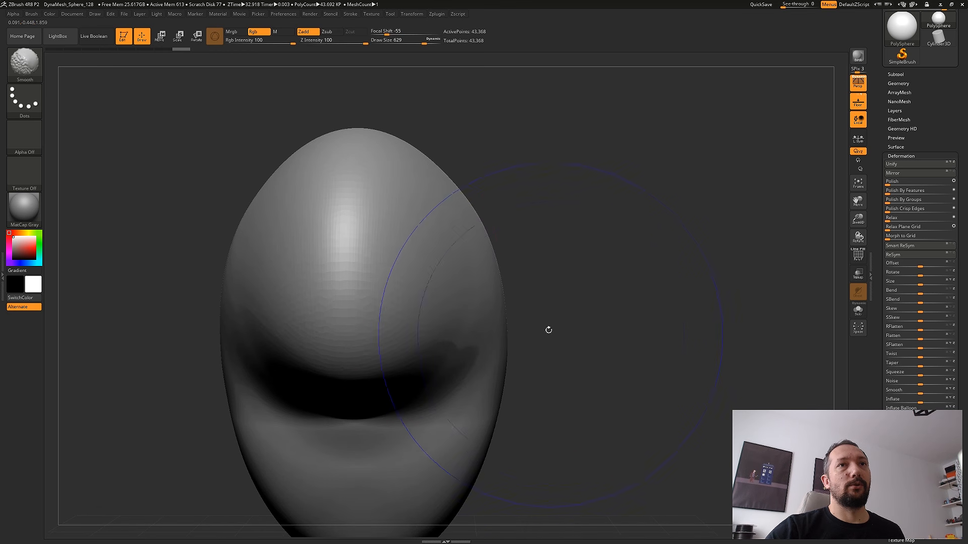
pyautogui.moveTo(466, 258); pyautogui.dragTo(529, 253)
pyautogui.moveTo(640, 301); pyautogui.dragTo(766, 305)
pyautogui.keyDown('alt'); pyautogui.moveTo(267, 307); pyautogui.dragTo(225, 259); pyautogui.keyUp('alt')
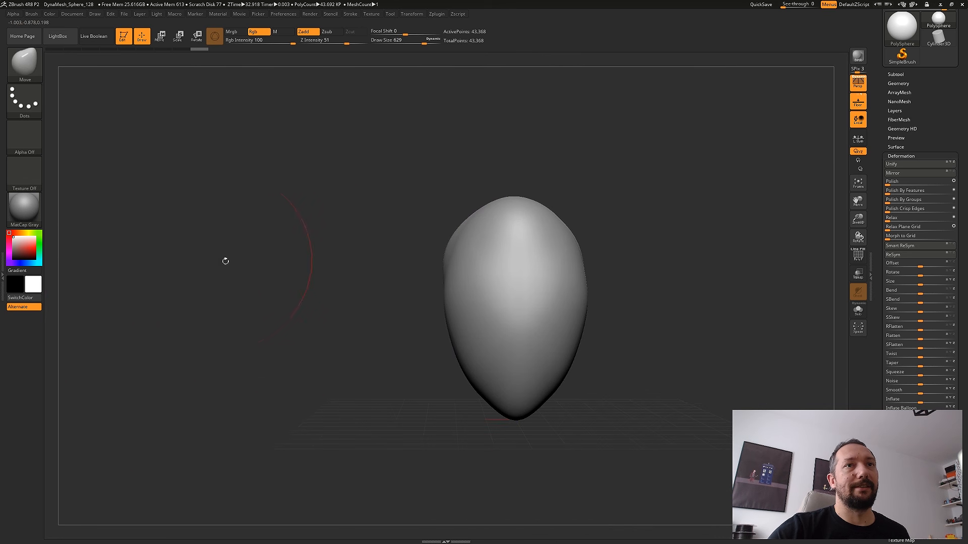
# Adjust the head's upper side contours symmetrically in front view with small Move brush pulls.
pyautogui.keyDown('alt'); pyautogui.moveTo(351, 290); pyautogui.dragTo(217, 307); pyautogui.keyUp('alt')
pyautogui.moveTo(452, 263); pyautogui.dragTo(461, 262)
pyautogui.keyDown('alt'); pyautogui.moveTo(585, 366); pyautogui.dragTo(541, 369); pyautogui.keyUp('alt')
pyautogui.moveTo(451, 285); pyautogui.dragTo(439, 285)
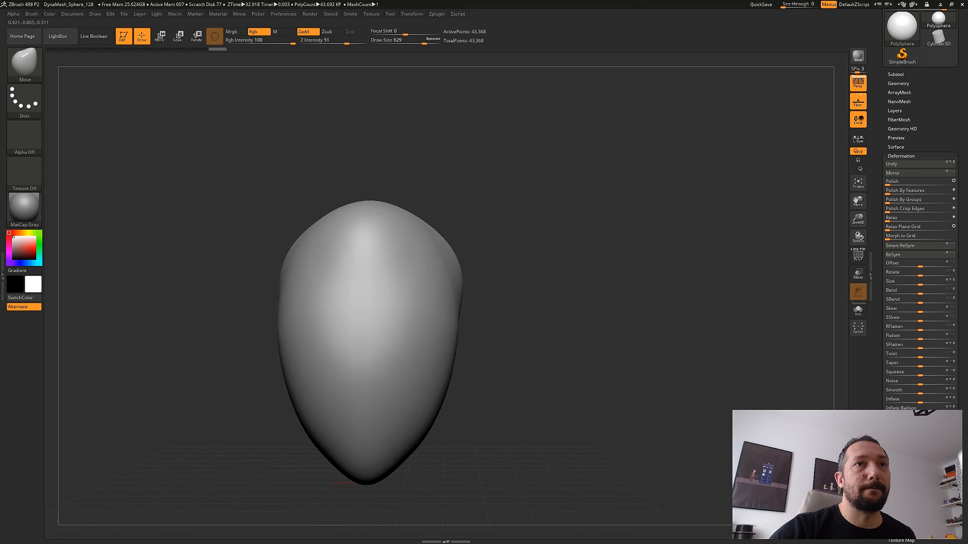
# Pull the forehead profile forward in side view with the Move brush to make it rounder and fuller.
pyautogui.moveTo(593, 308); pyautogui.dragTo(504, 273)
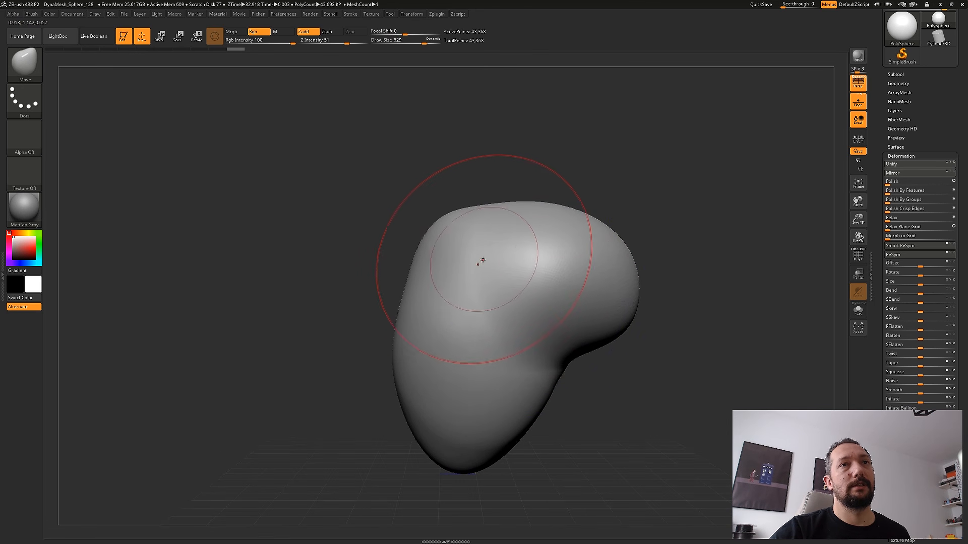
pyautogui.moveTo(430, 258); pyautogui.dragTo(406, 255)
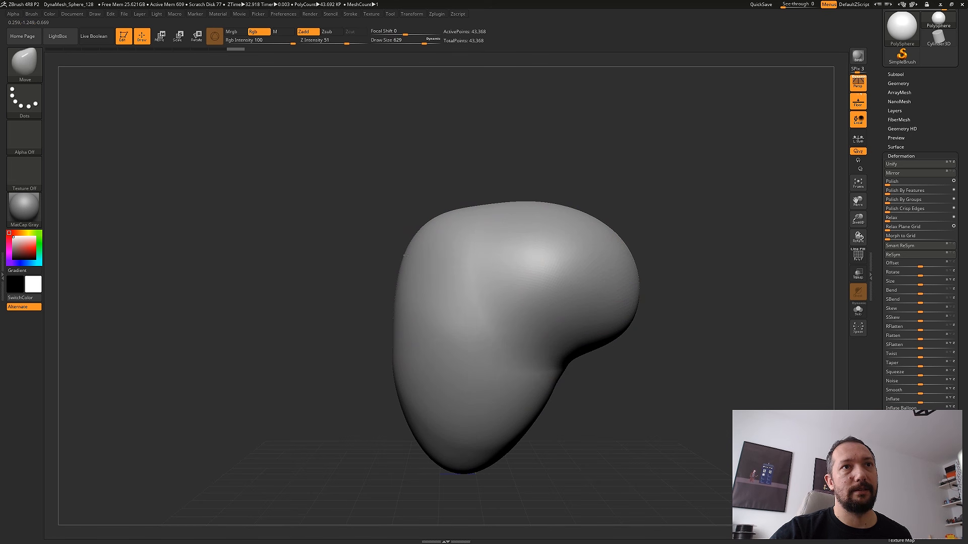
pyautogui.moveTo(249, 287); pyautogui.dragTo(280, 299)
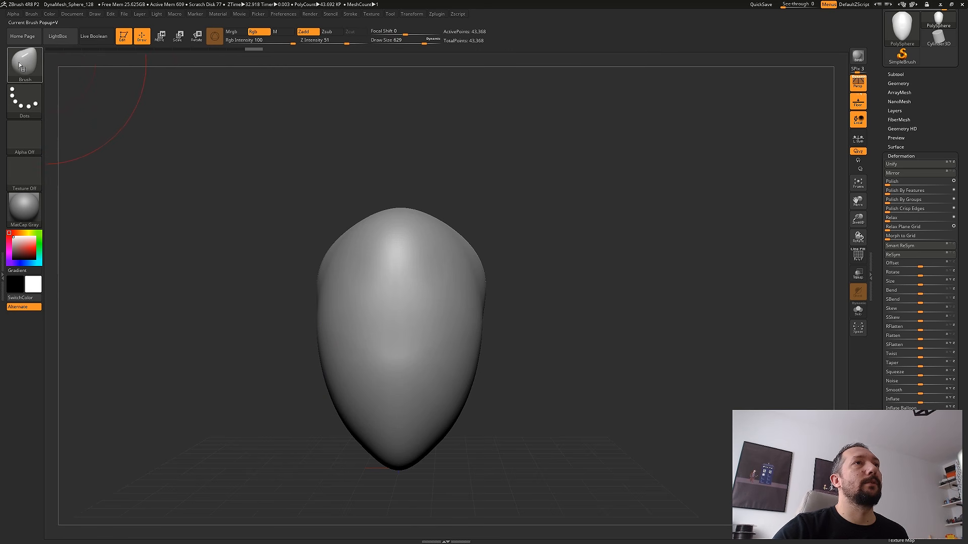
# Switch to the ClayBuildup brush and set its Draw Size to 132 for carving the face.
pyautogui.click(27, 64)
pyautogui.click(159, 70)
pyautogui.moveTo(426, 43); pyautogui.dragTo(396, 46)
pyautogui.moveTo(581, 330)
pyautogui.keyDown('alt'); pyautogui.mouseDown()
pyautogui.moveTo(646, 366)
pyautogui.moveTo(669, 312)
pyautogui.moveTo(636, 323)
pyautogui.mouseUp(); pyautogui.keyUp('alt')
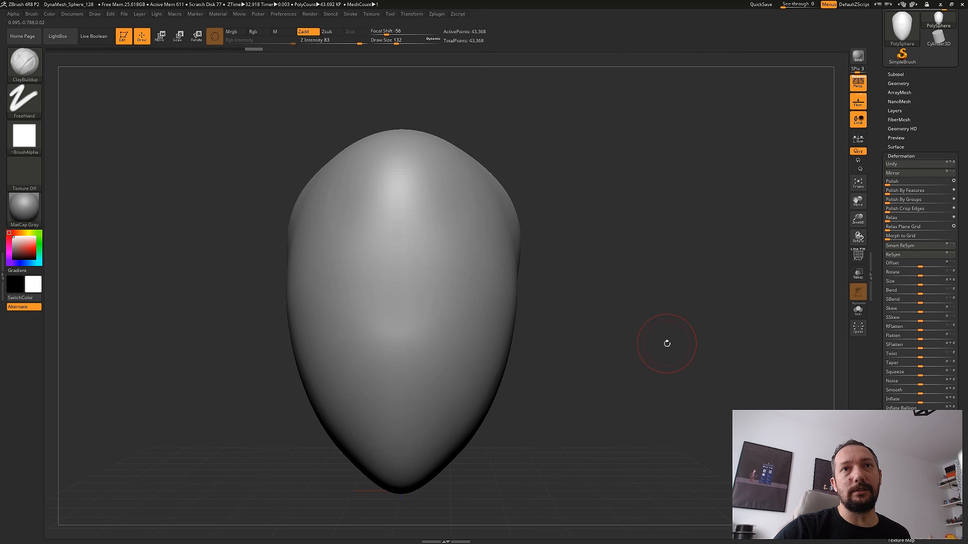
pyautogui.keyDown('alt'); pyautogui.moveTo(693, 355); pyautogui.dragTo(677, 331); pyautogui.keyUp('alt')
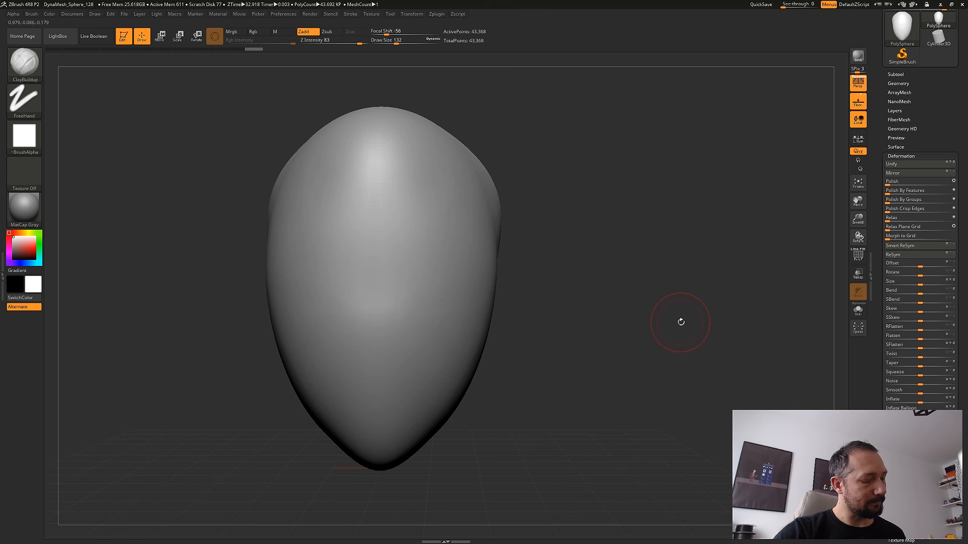
pyautogui.moveTo(681, 338)
pyautogui.mouseDown()
pyautogui.moveTo(667, 335)
pyautogui.moveTo(649, 302)
pyautogui.moveTo(664, 441)
pyautogui.moveTo(687, 318)
pyautogui.moveTo(641, 423)
pyautogui.moveTo(596, 372)
pyautogui.moveTo(594, 458)
pyautogui.moveTo(583, 422)
pyautogui.mouseUp()
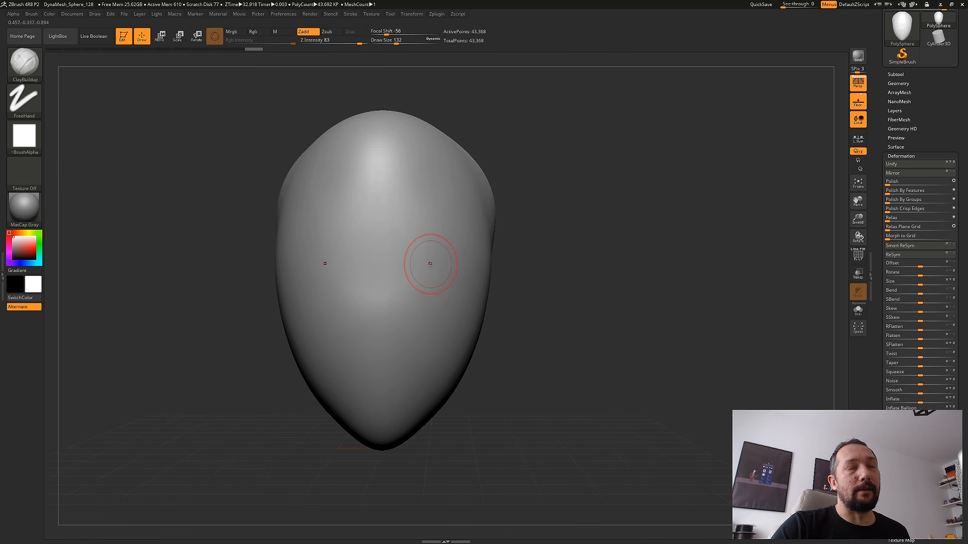
# Try carving symmetrical eye sockets with the ClayBuildup brush at Z Intensity 83, and undo the stroke.
pyautogui.keyDown('alt'); pyautogui.moveTo(413, 265); pyautogui.dragTo(428, 267); pyautogui.keyUp('alt')
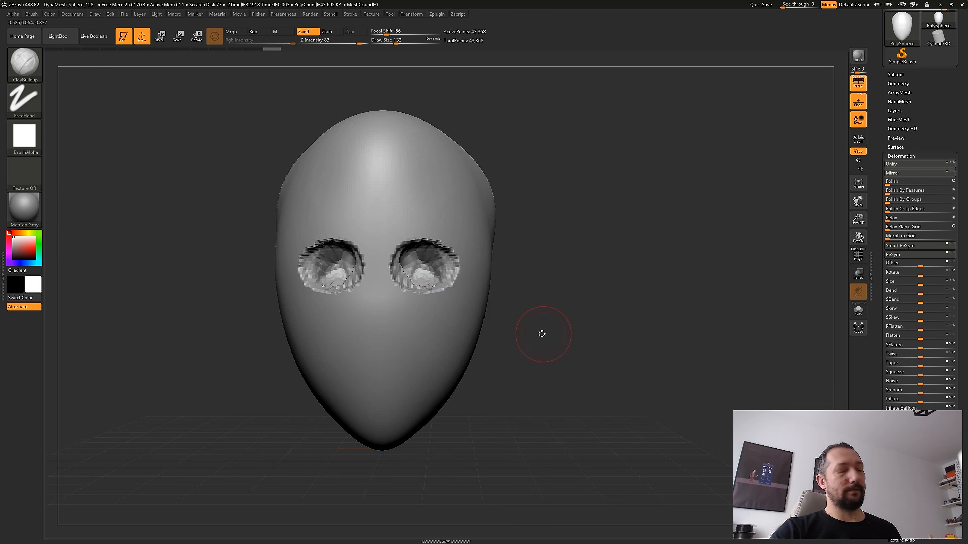
pyautogui.hotkey('ctrl', 'z')
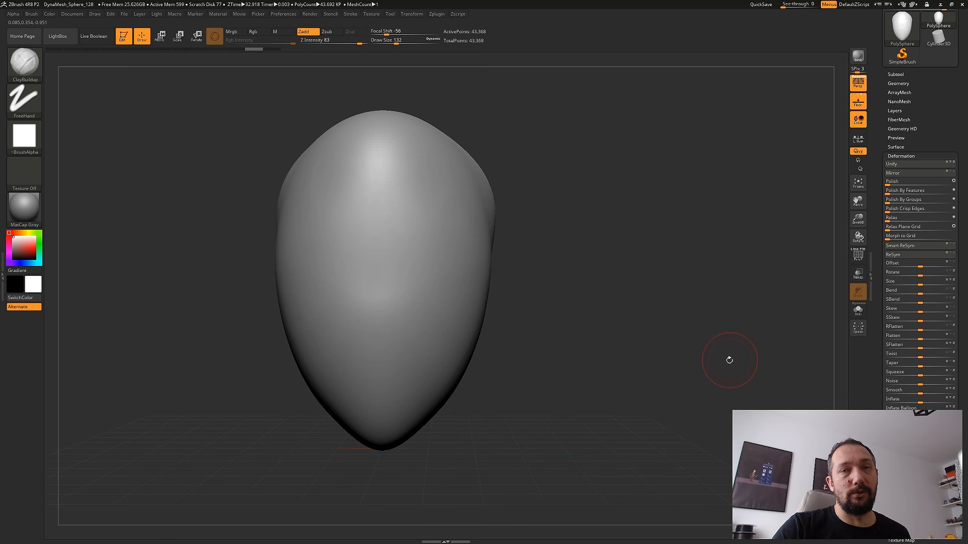
# Carve symmetrical eye sockets with ClayBuildup at Z Intensity 19, and cut in the nose sides at Draw Size 54.
pyautogui.keyDown('alt'); pyautogui.moveTo(599, 347); pyautogui.dragTo(721, 391); pyautogui.keyUp('alt')
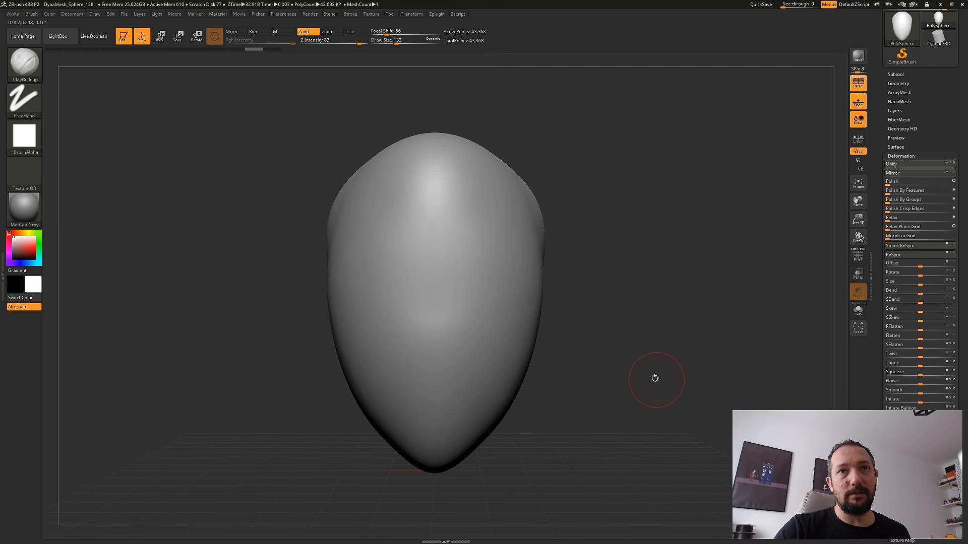
pyautogui.moveTo(628, 363)
pyautogui.keyDown('alt'); pyautogui.mouseDown()
pyautogui.moveTo(713, 423)
pyautogui.moveTo(712, 412)
pyautogui.moveTo(740, 408)
pyautogui.moveTo(710, 334)
pyautogui.mouseUp(); pyautogui.keyUp('alt')
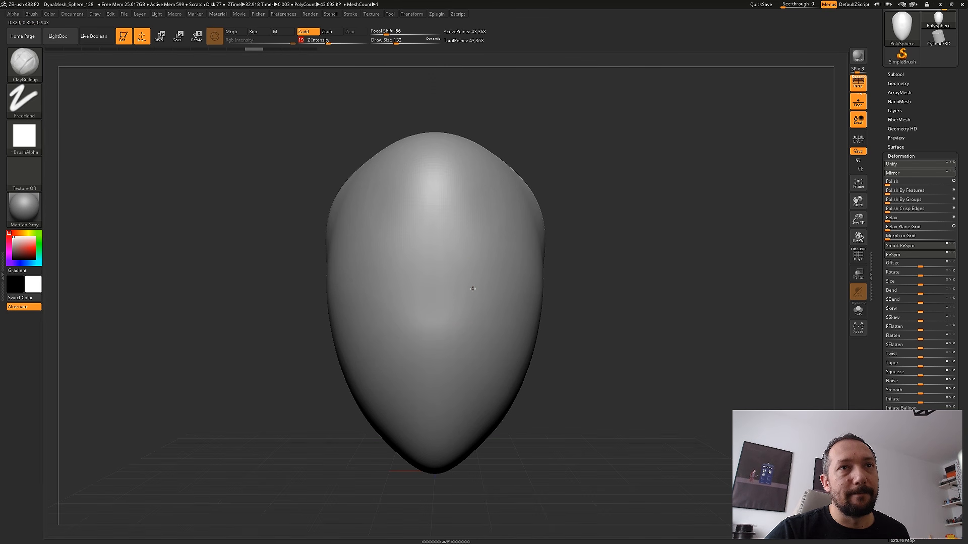
pyautogui.moveTo(471, 285)
pyautogui.mouseDown()
pyautogui.moveTo(454, 302)
pyautogui.moveTo(475, 313)
pyautogui.mouseUp()
pyautogui.moveTo(397, 44); pyautogui.dragTo(388, 43)
pyautogui.moveTo(452, 309)
pyautogui.keyDown('alt'); pyautogui.mouseDown()
pyautogui.moveTo(468, 336)
pyautogui.moveTo(476, 322)
pyautogui.mouseUp(); pyautogui.keyUp('alt')
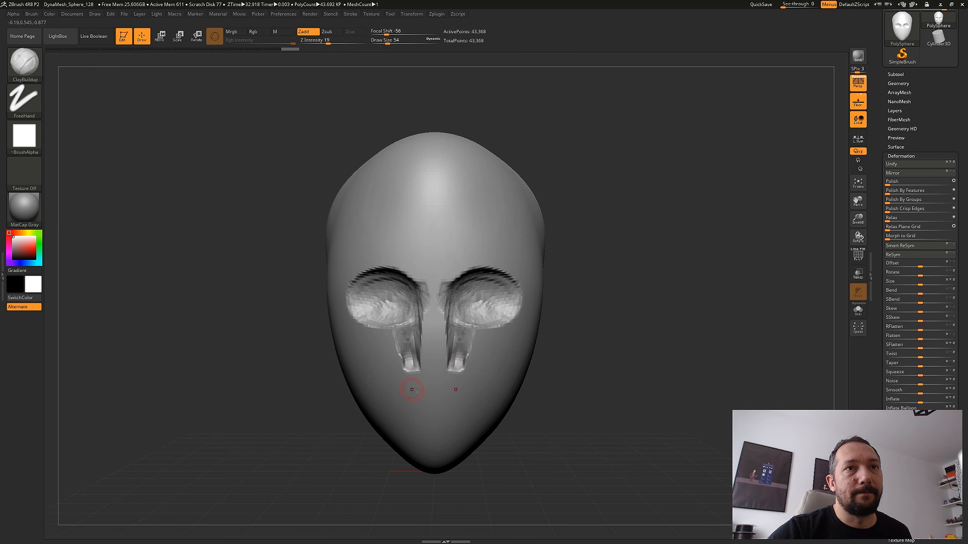
# Build up the mouth, the nose tip and the cheekbones under the eye sockets with the ClayBuildup brush.
pyautogui.moveTo(442, 388)
pyautogui.mouseDown()
pyautogui.moveTo(455, 391)
pyautogui.moveTo(430, 403)
pyautogui.moveTo(434, 391)
pyautogui.mouseUp()
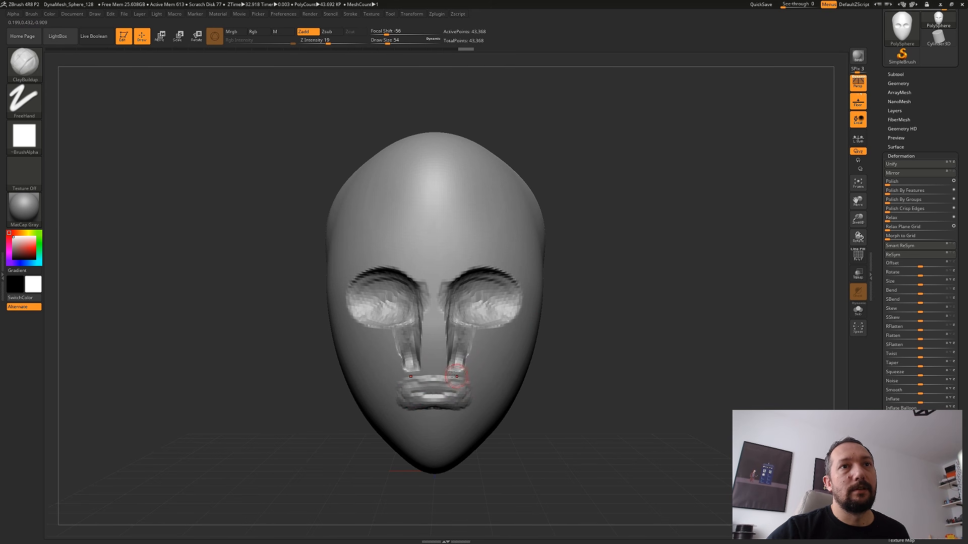
pyautogui.moveTo(447, 359)
pyautogui.mouseDown()
pyautogui.moveTo(434, 366)
pyautogui.moveTo(434, 345)
pyautogui.moveTo(448, 347)
pyautogui.moveTo(441, 355)
pyautogui.moveTo(496, 345)
pyautogui.moveTo(504, 330)
pyautogui.moveTo(481, 344)
pyautogui.mouseUp()
pyautogui.moveTo(661, 339); pyautogui.dragTo(640, 345)
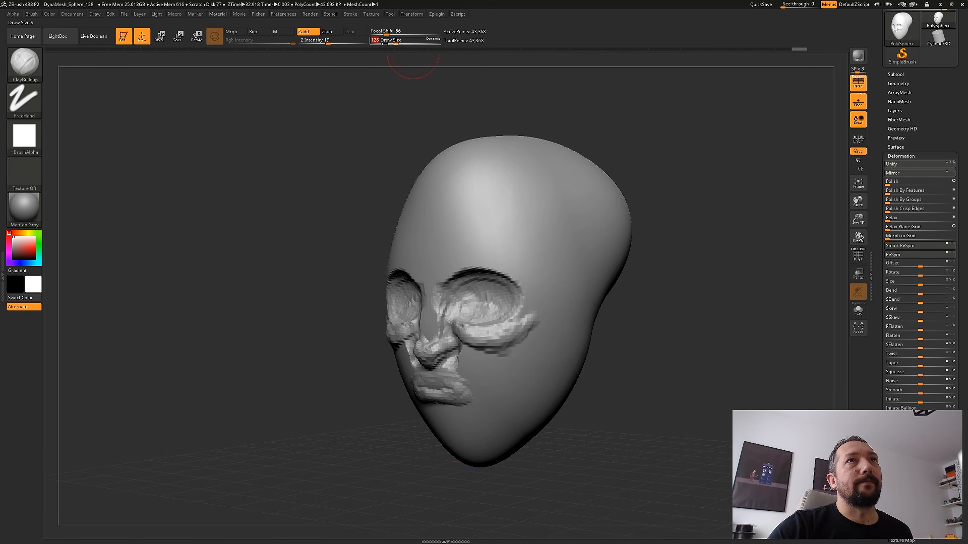
# Smooth the rough strokes around the eye sockets, cheeks, nose and mouth.
pyautogui.press('shift')
pyautogui.moveTo(488, 313)
pyautogui.keyDown('shift'); pyautogui.mouseDown()
pyautogui.moveTo(479, 302)
pyautogui.moveTo(508, 293)
pyautogui.moveTo(471, 312)
pyautogui.moveTo(519, 312)
pyautogui.moveTo(488, 335)
pyautogui.moveTo(516, 332)
pyautogui.moveTo(464, 346)
pyautogui.moveTo(443, 335)
pyautogui.moveTo(459, 379)
pyautogui.mouseUp(); pyautogui.keyUp('shift')
pyautogui.moveTo(720, 365); pyautogui.dragTo(801, 367)
pyautogui.moveTo(442, 376)
pyautogui.keyDown('shift'); pyautogui.mouseDown()
pyautogui.moveTo(457, 359)
pyautogui.moveTo(439, 389)
pyautogui.moveTo(443, 400)
pyautogui.moveTo(466, 399)
pyautogui.mouseUp(); pyautogui.keyUp('shift')
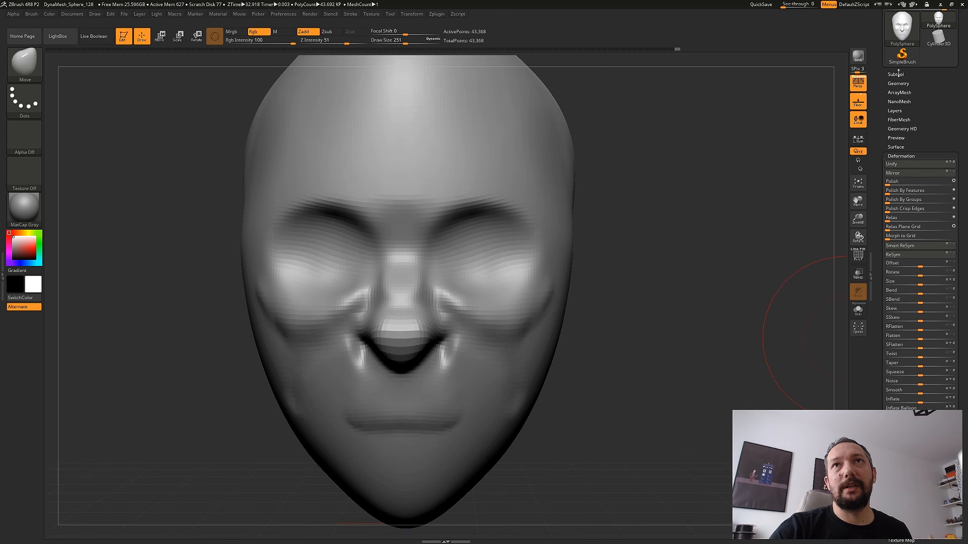
# Insert a Sphere3D as a new subtool below the head and make it the active subtool.
pyautogui.click(896, 74)
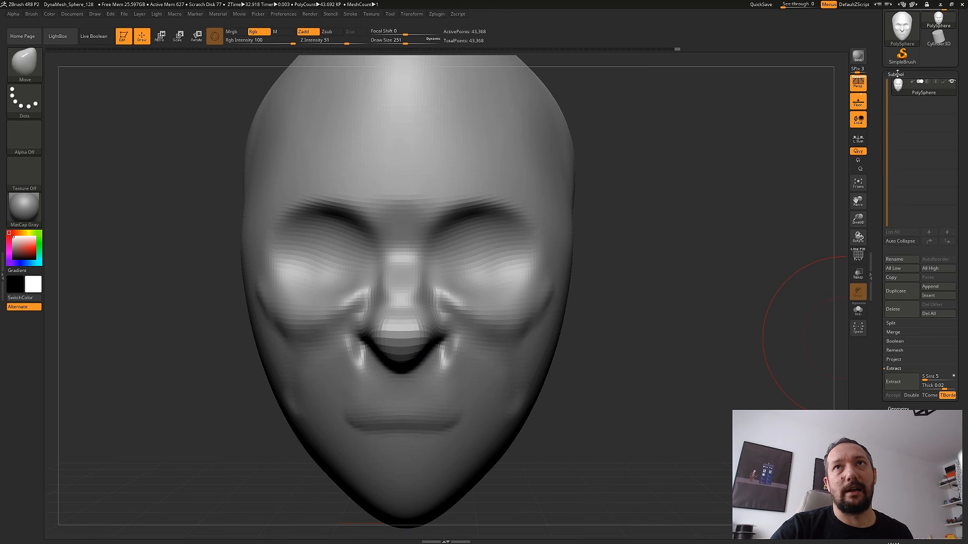
pyautogui.click(940, 297)
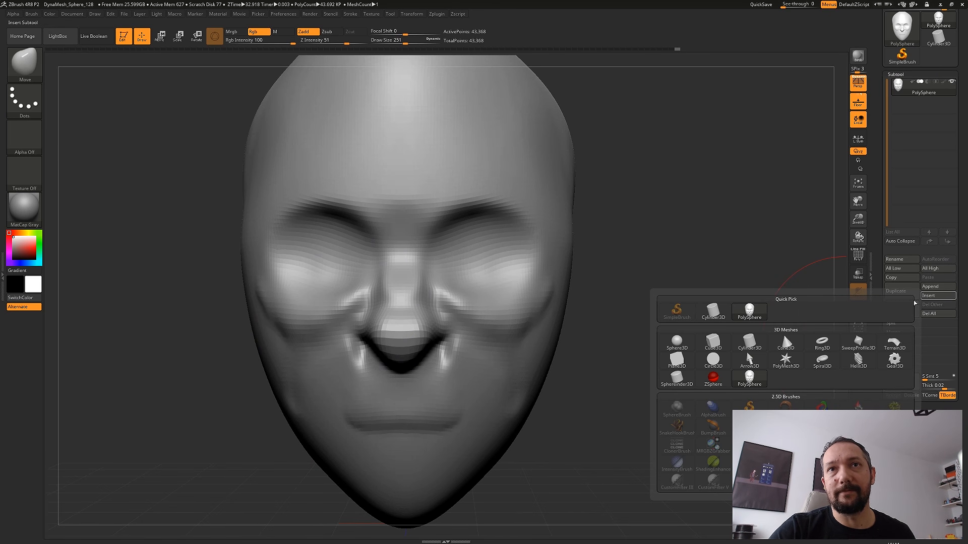
pyautogui.click(678, 344)
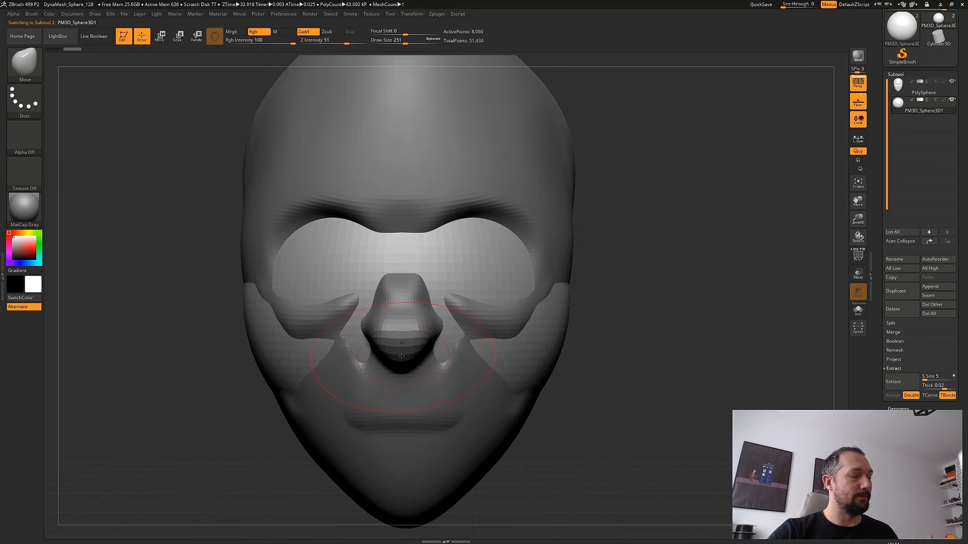
pyautogui.click(897, 85)
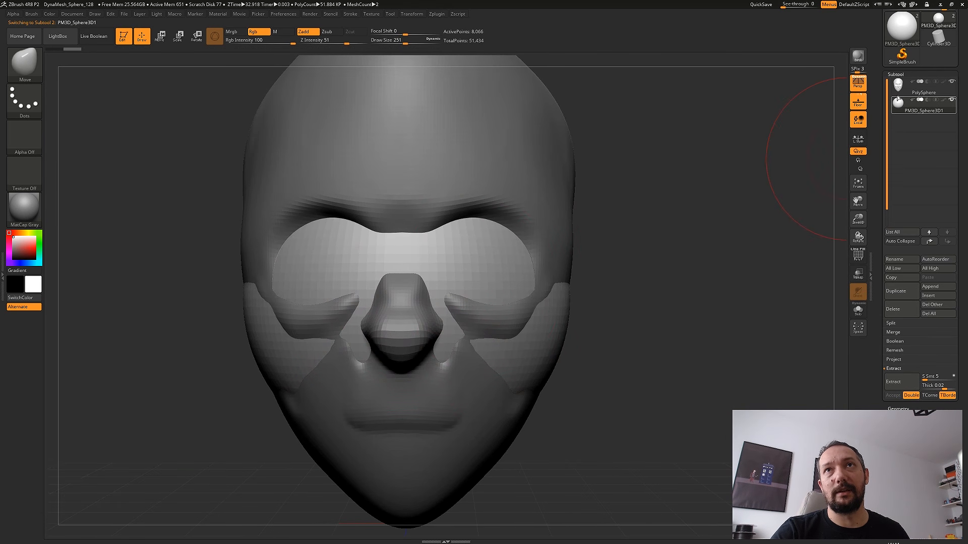
pyautogui.click(898, 103)
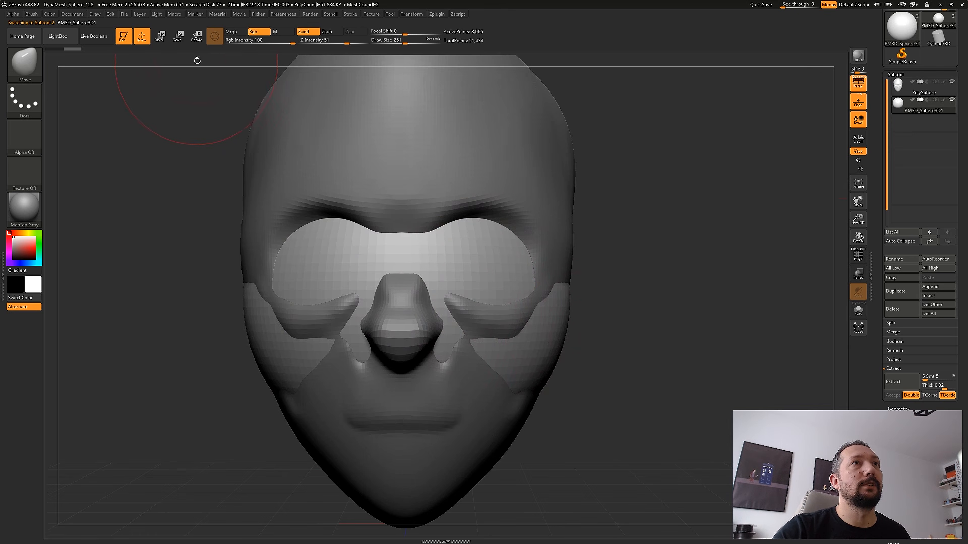
# Scale the inserted sphere down to eyeball size and move it out beside the head with the transform gizmo.
pyautogui.press('w')
pyautogui.moveTo(364, 300); pyautogui.dragTo(624, 372)
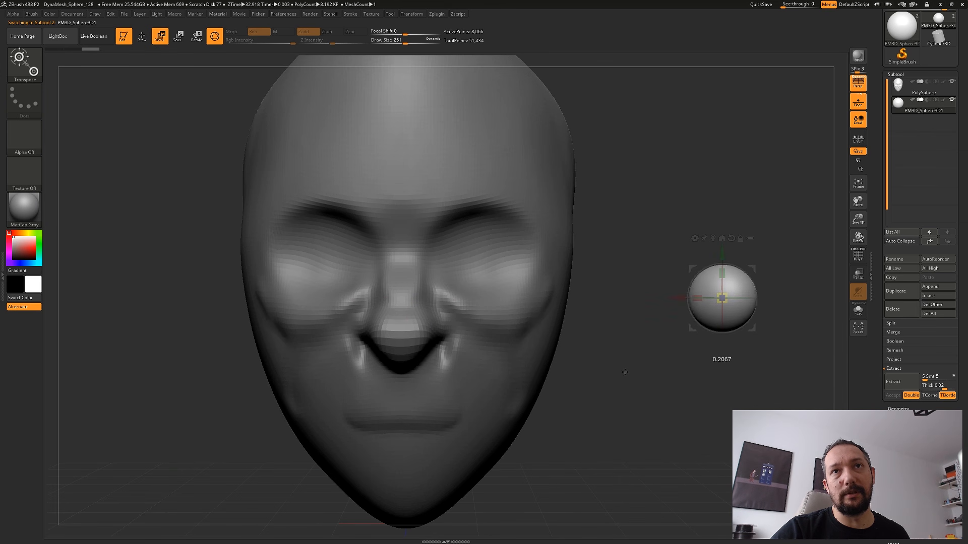
pyautogui.moveTo(722, 272)
pyautogui.mouseDown()
pyautogui.moveTo(724, 237)
pyautogui.moveTo(722, 272)
pyautogui.mouseUp()
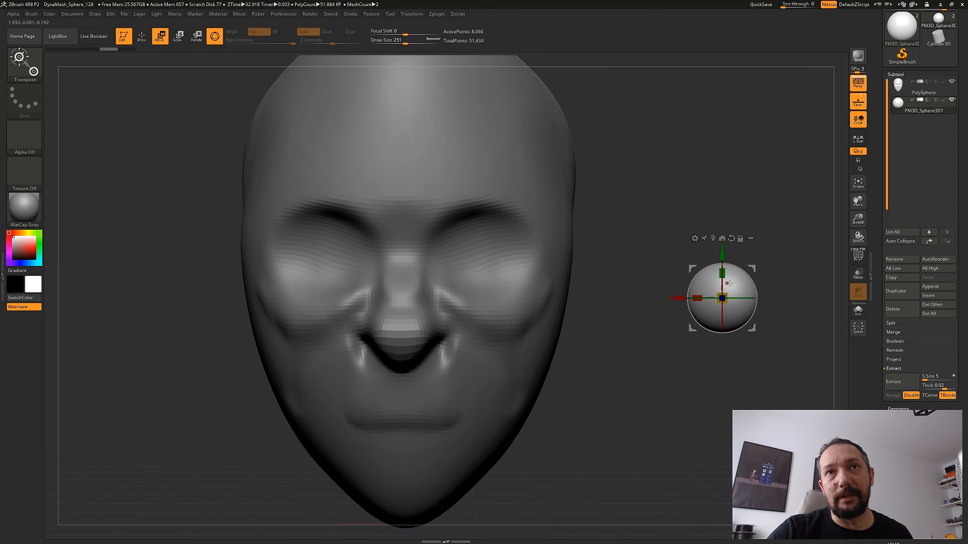
# Move the small sphere along its axes into the eye socket, checking front and side views, so it sits as an eyeball.
pyautogui.moveTo(674, 299); pyautogui.dragTo(426, 299)
pyautogui.moveTo(467, 249); pyautogui.dragTo(468, 212)
pyautogui.moveTo(716, 272); pyautogui.dragTo(581, 271)
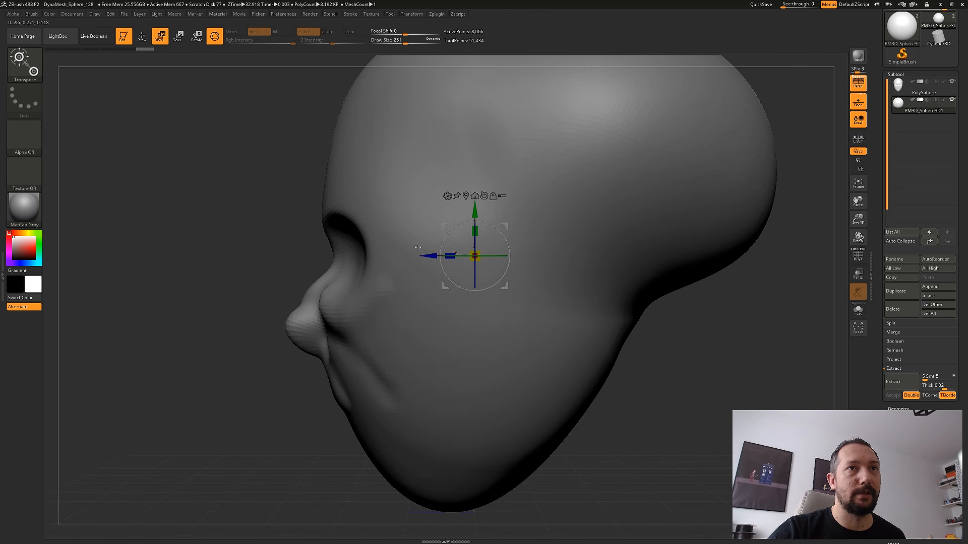
pyautogui.moveTo(428, 256); pyautogui.dragTo(334, 260)
pyautogui.moveTo(214, 280); pyautogui.dragTo(323, 282)
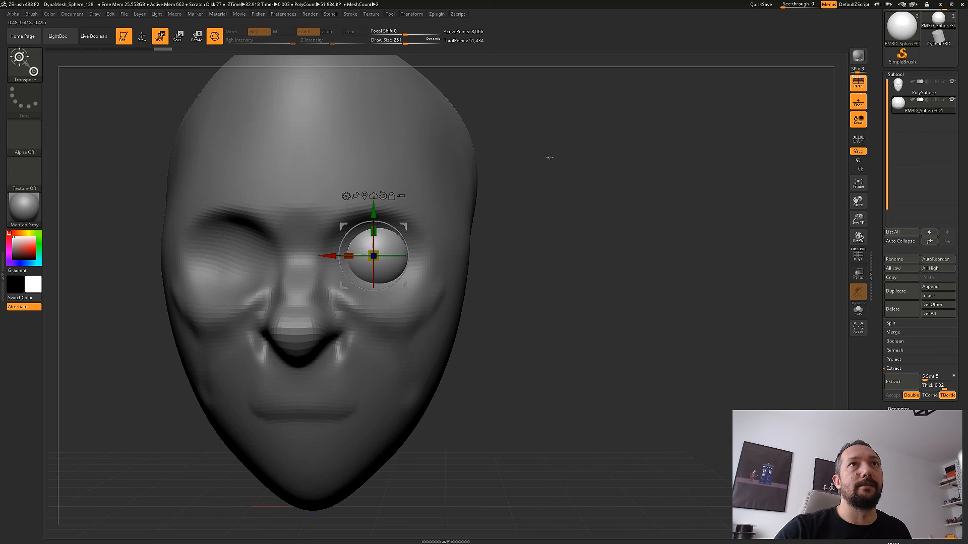
# Mirror the eyeball across the X axis with SubTool Master, using the Merge into one SubTool option.
pyautogui.click(435, 15)
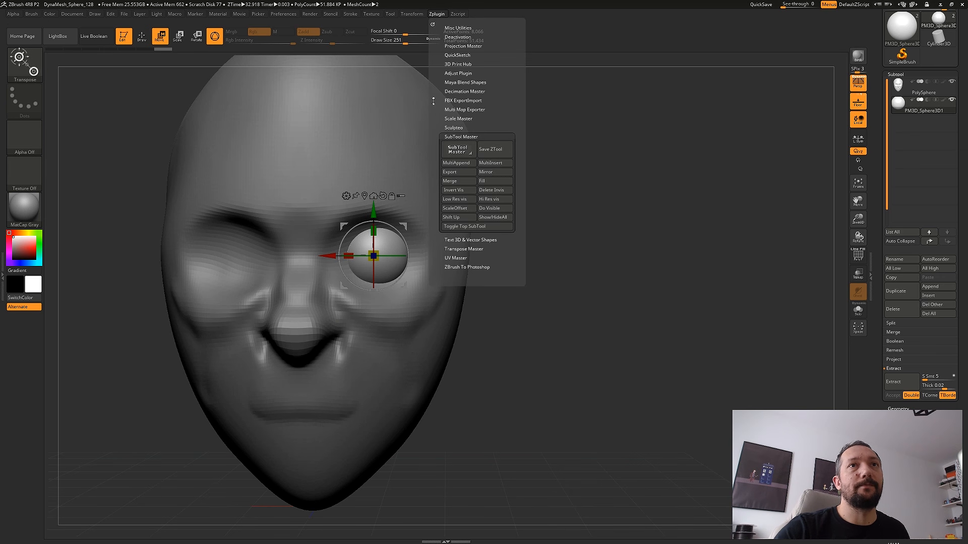
pyautogui.click(466, 136)
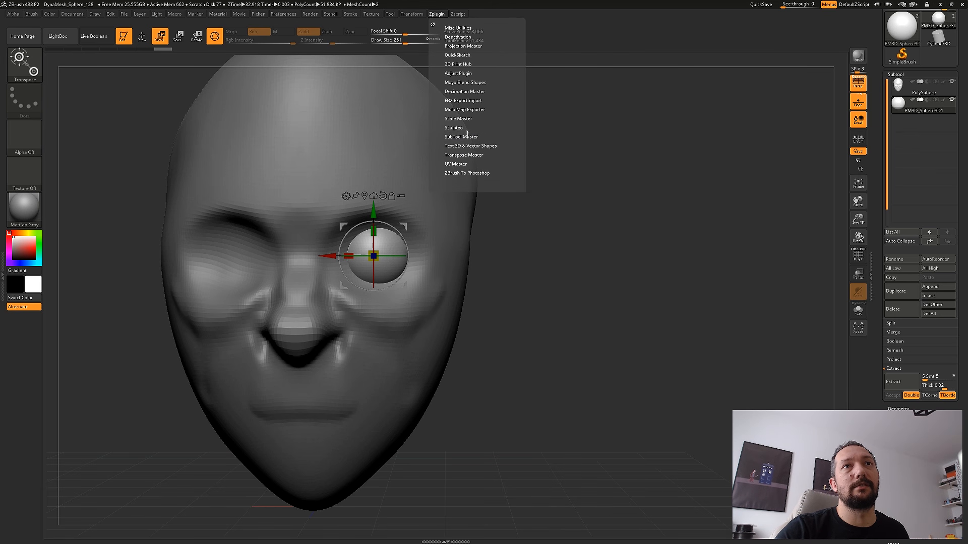
pyautogui.click(443, 137)
pyautogui.click(456, 172)
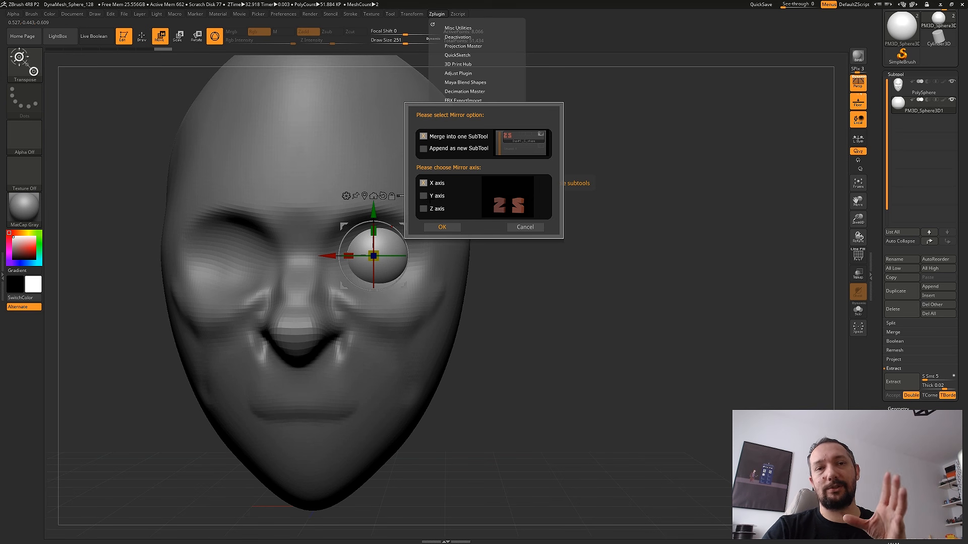
pyautogui.click(423, 196)
pyautogui.click(424, 208)
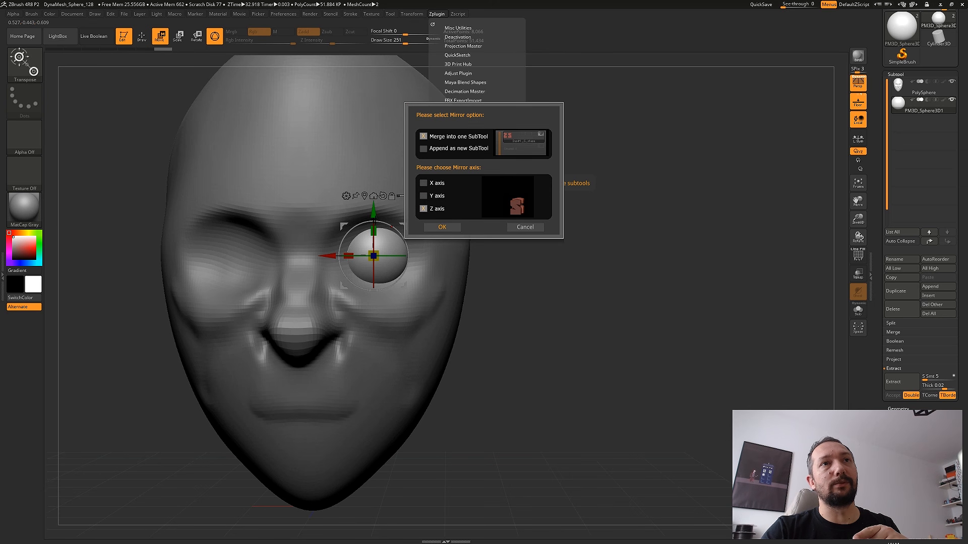
pyautogui.click(423, 195)
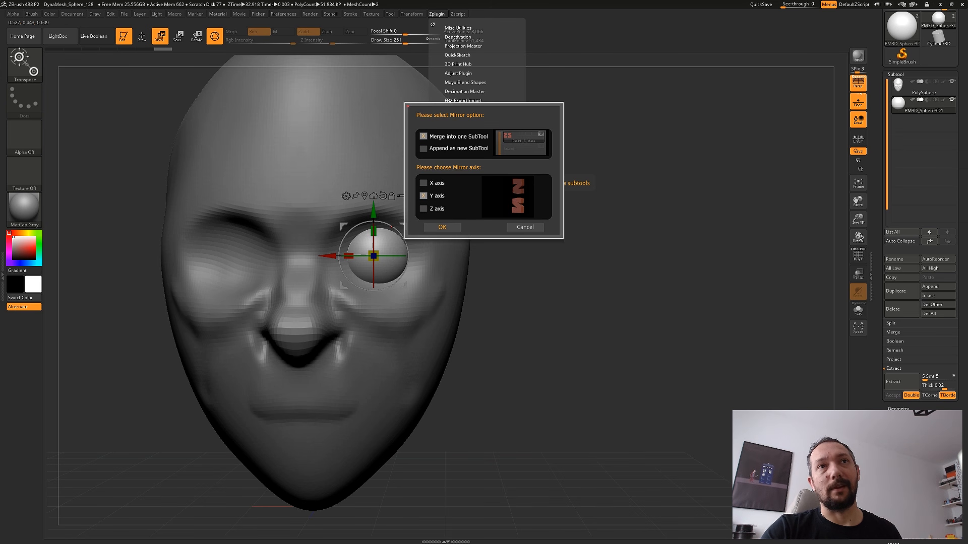
pyautogui.click(423, 183)
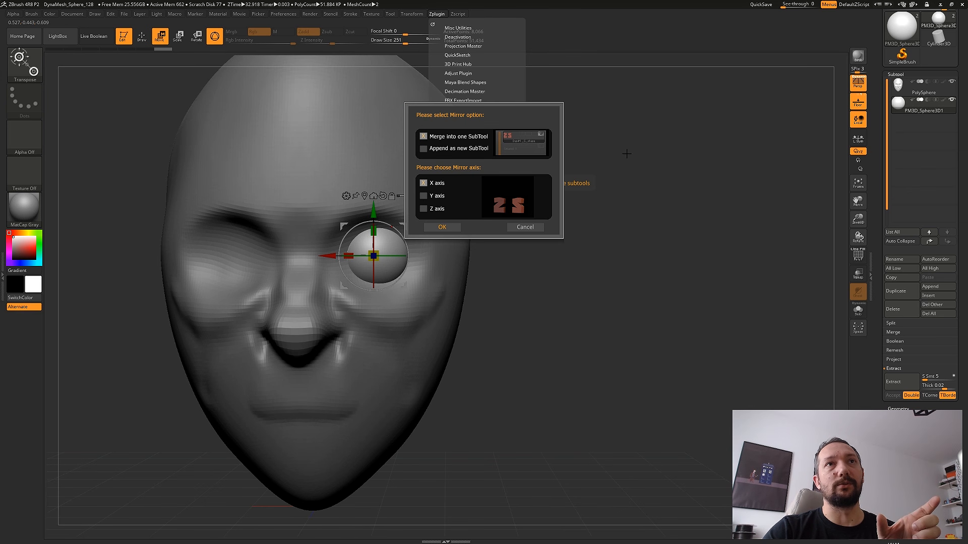
pyautogui.click(423, 148)
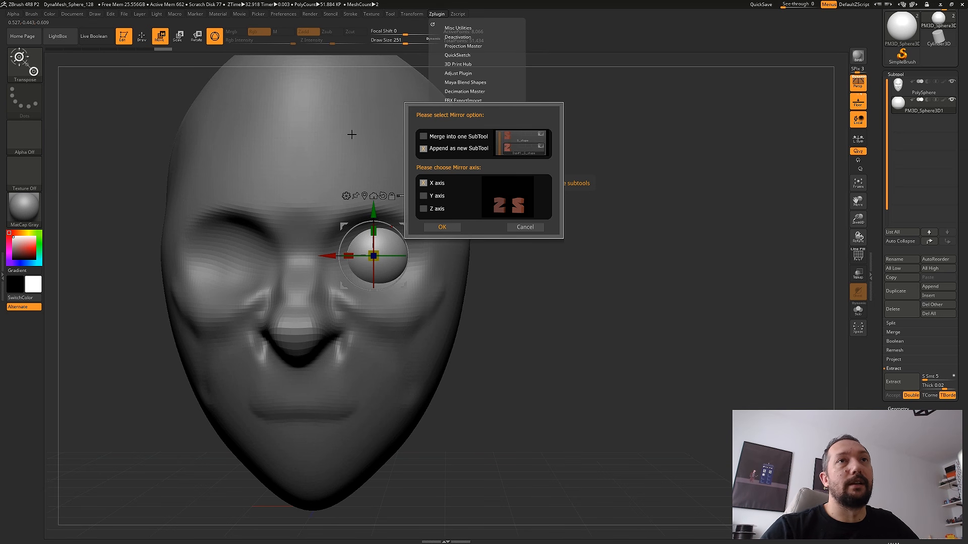
pyautogui.click(424, 137)
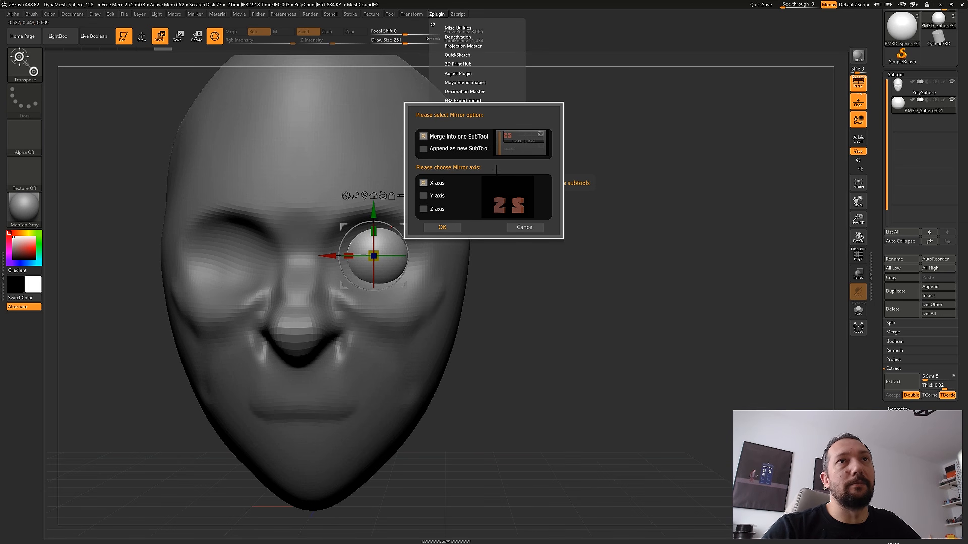
pyautogui.click(444, 227)
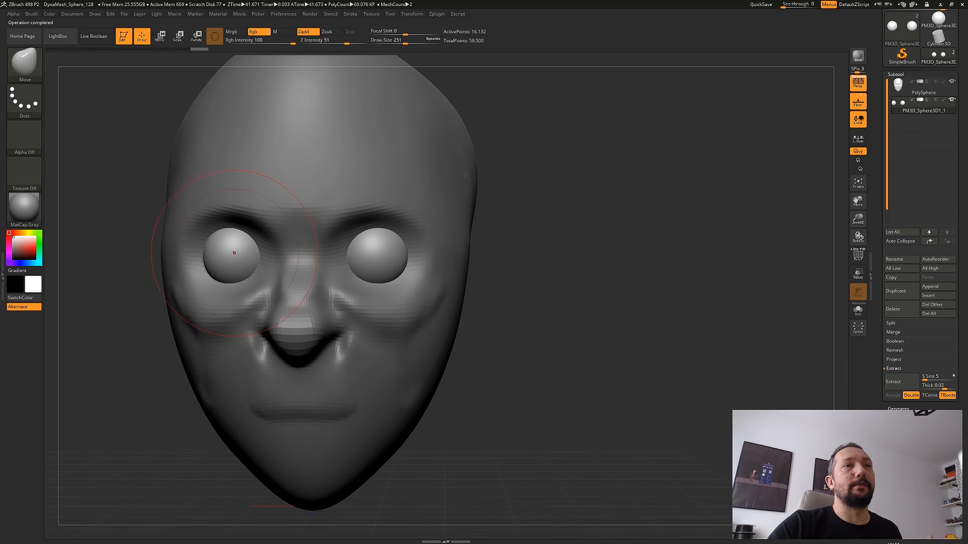
# Hide the eyeballs subtool and duplicate the head subtool.
pyautogui.keyDown('alt'); pyautogui.moveTo(687, 304); pyautogui.dragTo(772, 317); pyautogui.keyUp('alt')
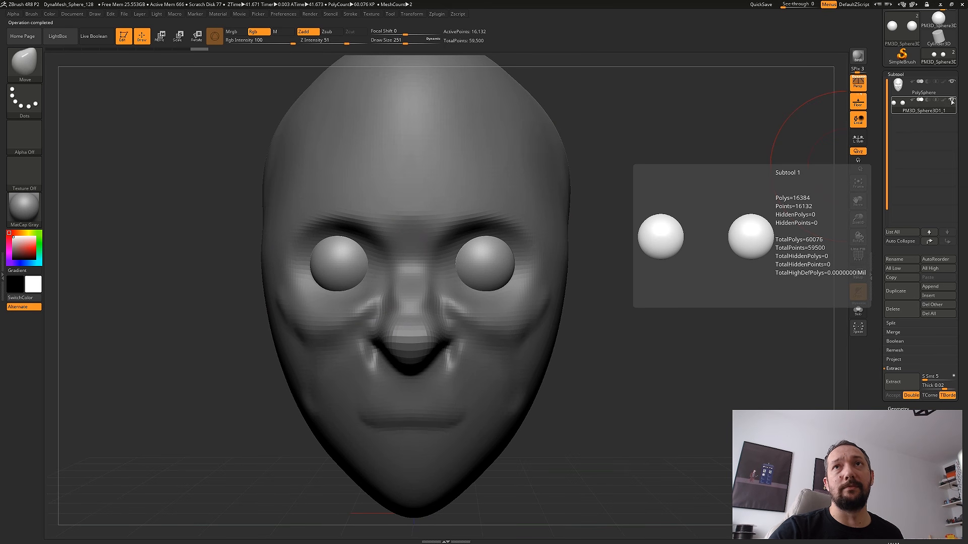
pyautogui.click(897, 91)
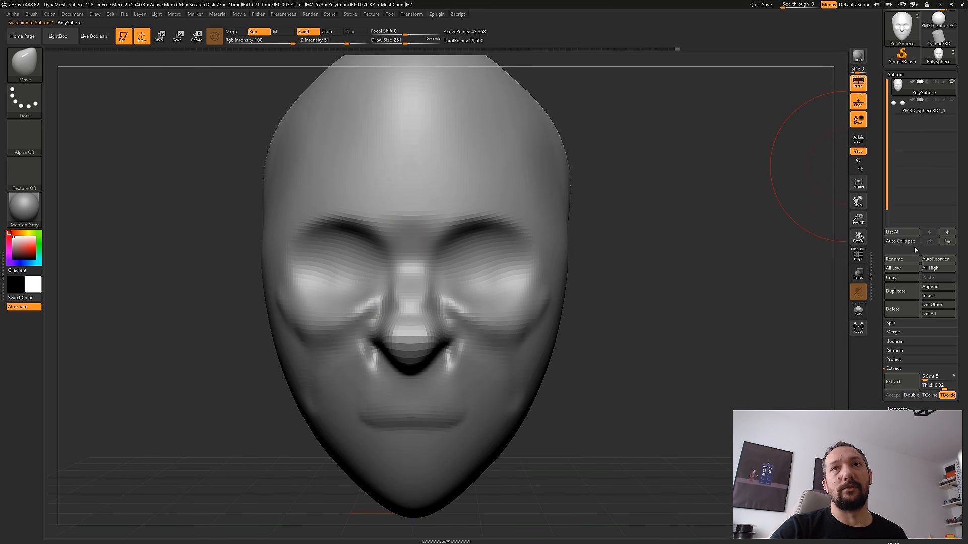
pyautogui.click(905, 293)
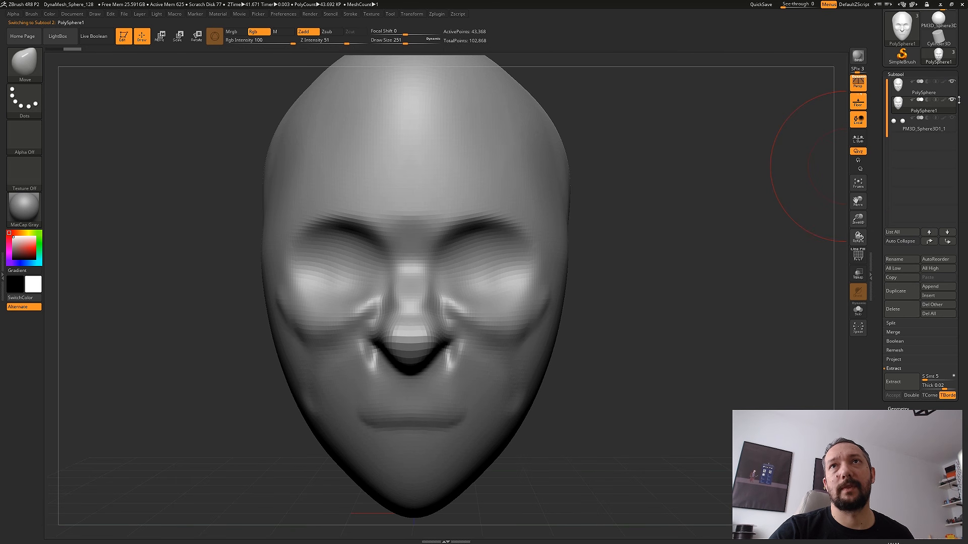
# Sculpt closed eyelids over both eyes of the duplicate head with the Standard brush at draw size 71.
pyautogui.click(24, 61)
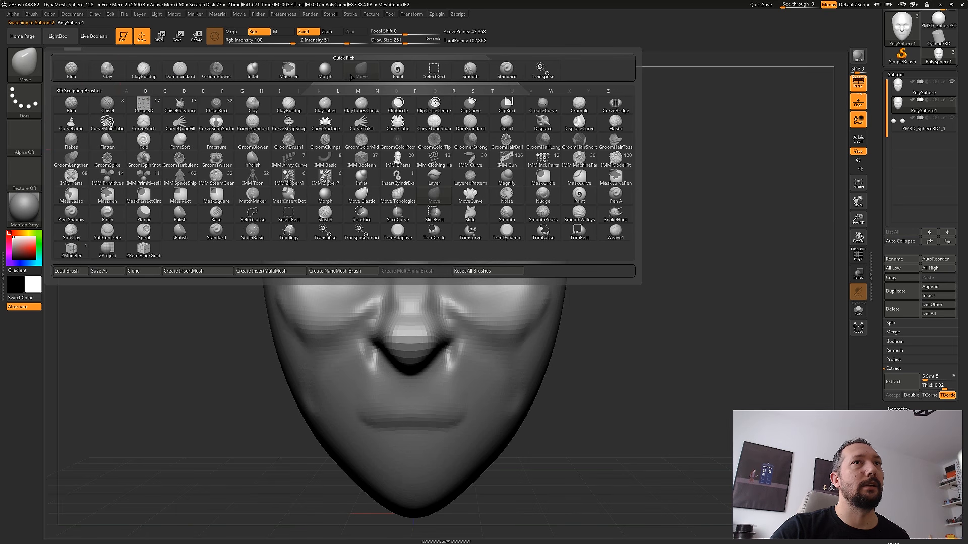
pyautogui.click(506, 71)
pyautogui.press('[')
pyautogui.press('[')
pyautogui.press('[')
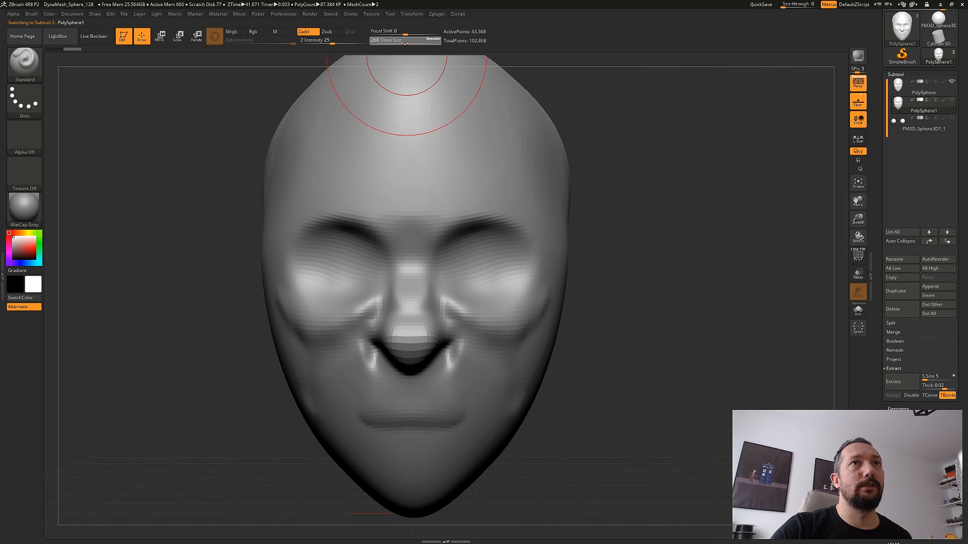
pyautogui.moveTo(467, 261)
pyautogui.mouseDown()
pyautogui.moveTo(499, 260)
pyautogui.moveTo(460, 262)
pyautogui.mouseUp()
pyautogui.moveTo(765, 326)
pyautogui.mouseDown()
pyautogui.moveTo(605, 326)
pyautogui.moveTo(728, 328)
pyautogui.mouseUp()
# Reshape the duplicate head's brows and closed eyes with the Move brush at draw size 400, pulling the eyes inward.
pyautogui.click(20, 61)
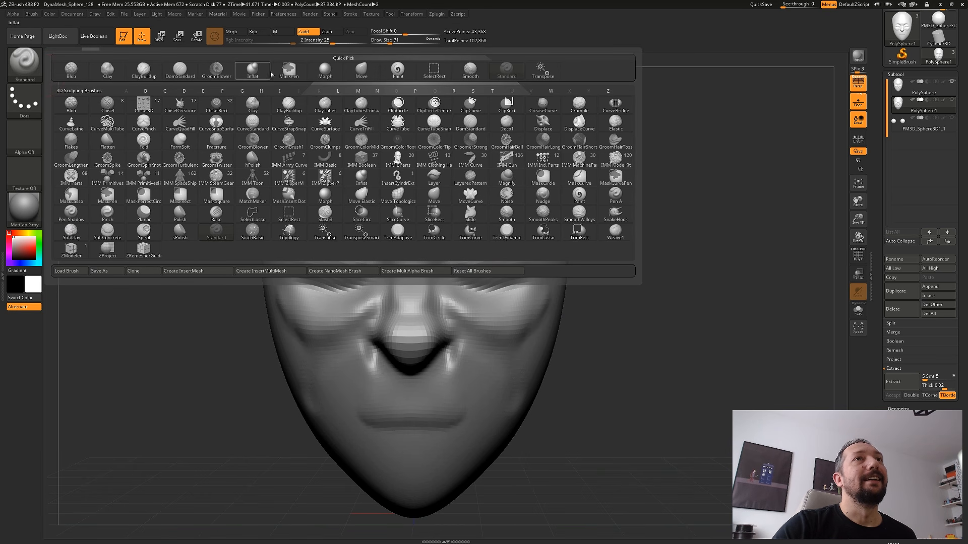
pyautogui.click(361, 72)
pyautogui.press('s')
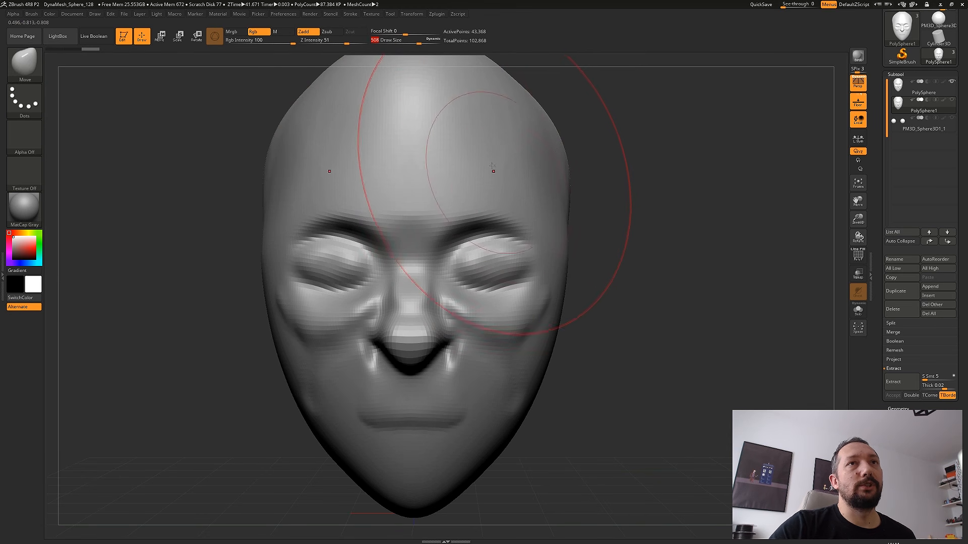
pyautogui.click(413, 43)
pyautogui.moveTo(731, 267); pyautogui.dragTo(663, 269)
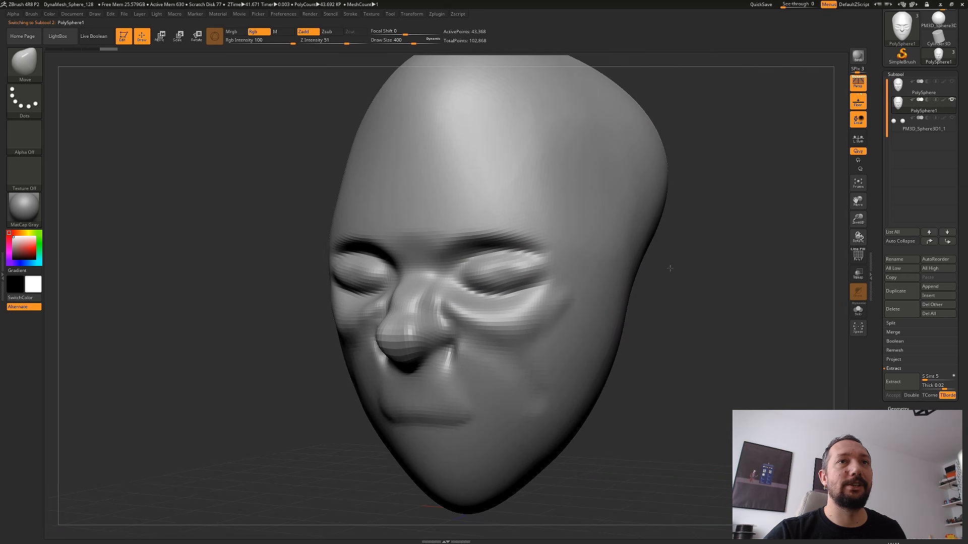
pyautogui.moveTo(483, 218)
pyautogui.mouseDown()
pyautogui.moveTo(504, 169)
pyautogui.moveTo(520, 189)
pyautogui.mouseUp()
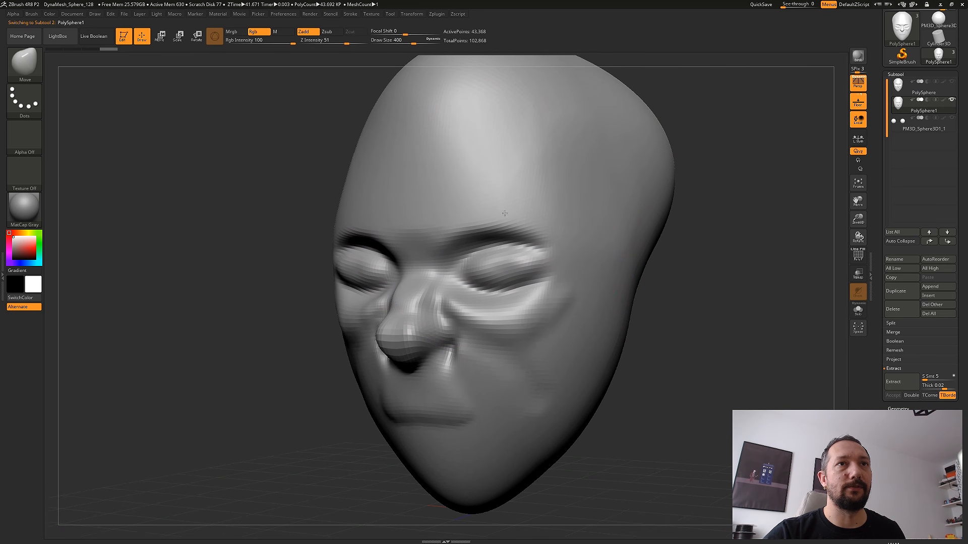
pyautogui.moveTo(721, 295)
pyautogui.mouseDown()
pyautogui.moveTo(740, 297)
pyautogui.moveTo(672, 283)
pyautogui.mouseUp()
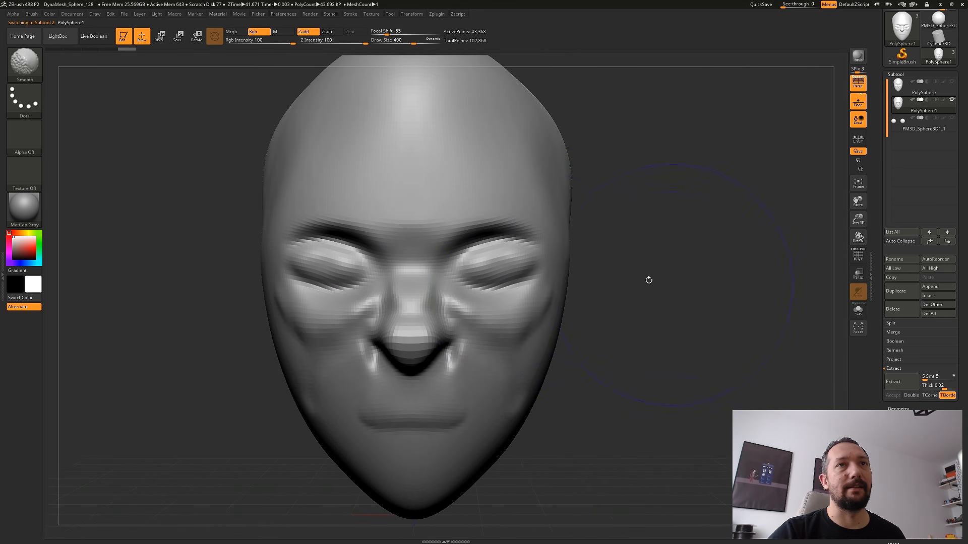
pyautogui.moveTo(524, 254)
pyautogui.mouseDown()
pyautogui.moveTo(483, 246)
pyautogui.moveTo(477, 259)
pyautogui.moveTo(469, 244)
pyautogui.mouseUp()
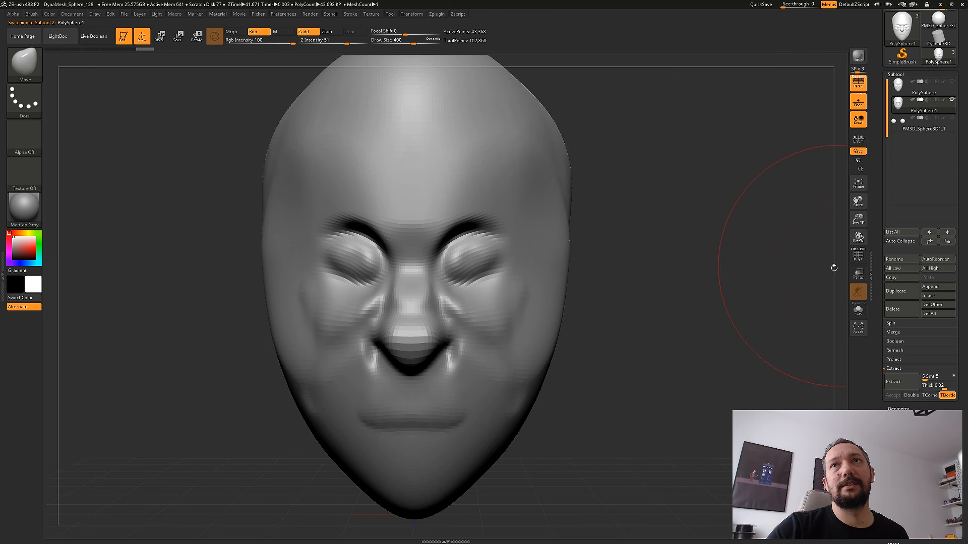
# Delete the duplicate head subtool and show the original head together with the eyeballs.
pyautogui.click(903, 309)
pyautogui.click(830, 327)
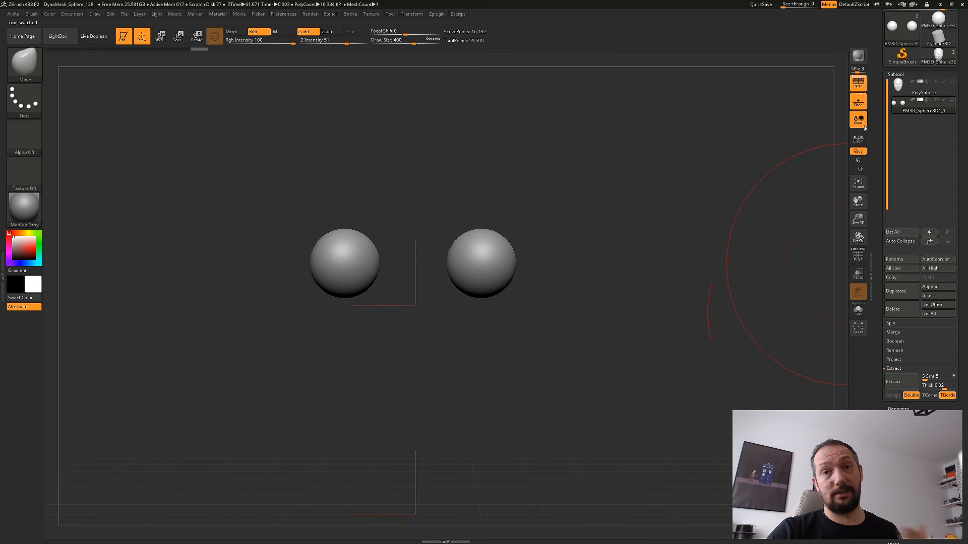
pyautogui.click(951, 81)
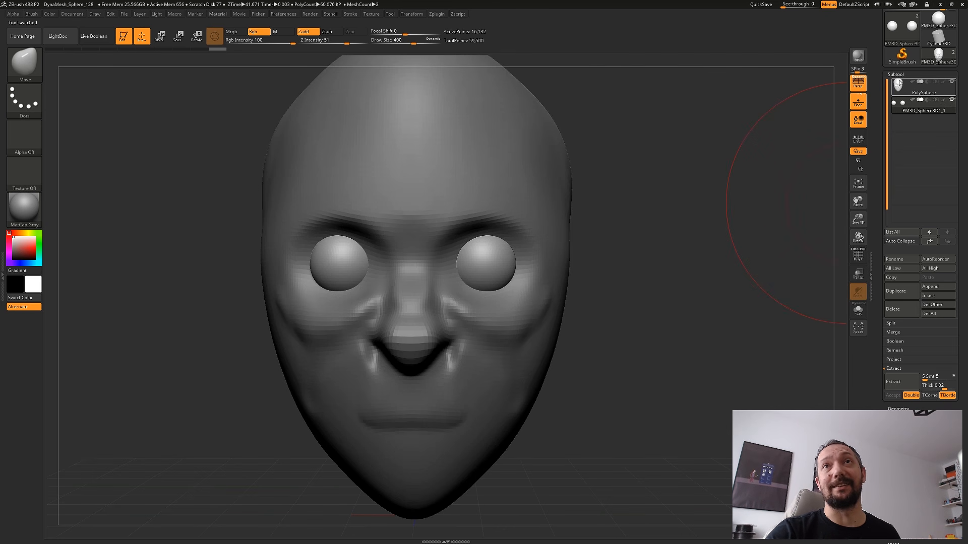
# Select the original head and shape an angry brow and eye openings around the eyeballs with the Move brush.
pyautogui.click(923, 87)
pyautogui.moveTo(414, 43); pyautogui.dragTo(407, 44)
pyautogui.moveTo(465, 208); pyautogui.dragTo(474, 239)
pyautogui.moveTo(495, 328); pyautogui.dragTo(489, 320)
pyautogui.moveTo(407, 43); pyautogui.dragTo(412, 43)
pyautogui.moveTo(485, 213); pyautogui.dragTo(487, 225)
pyautogui.moveTo(735, 288); pyautogui.dragTo(663, 302)
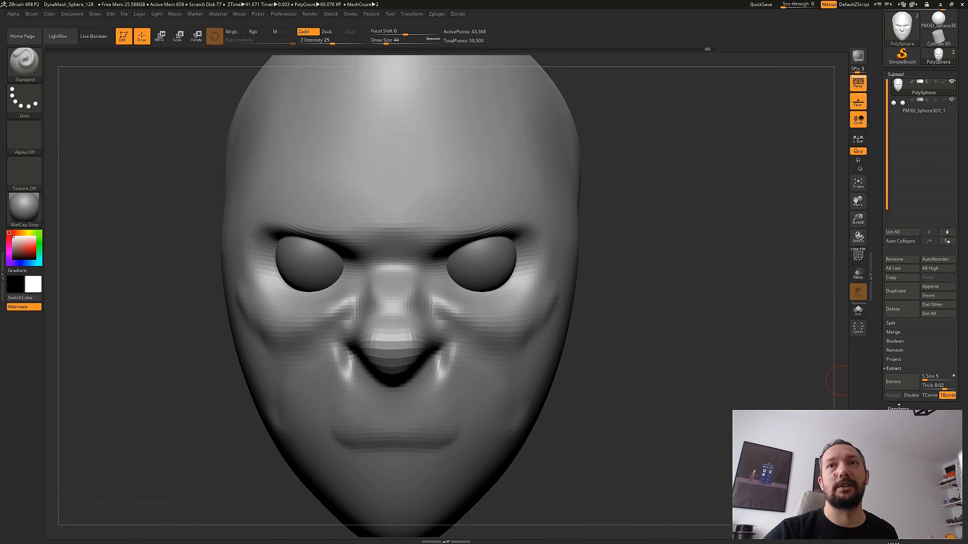
# Divide the head mesh up to subdivision level 3.
pyautogui.click(898, 407)
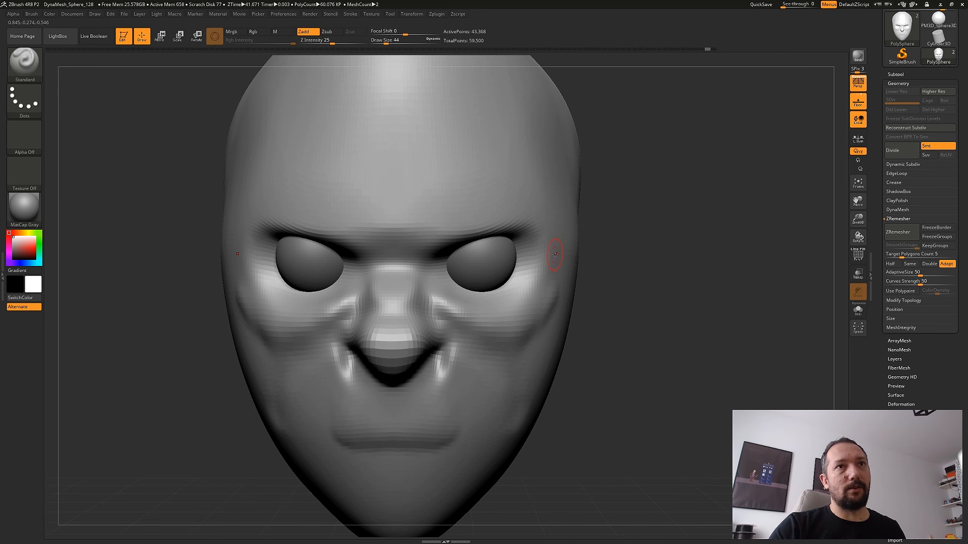
pyautogui.click(899, 157)
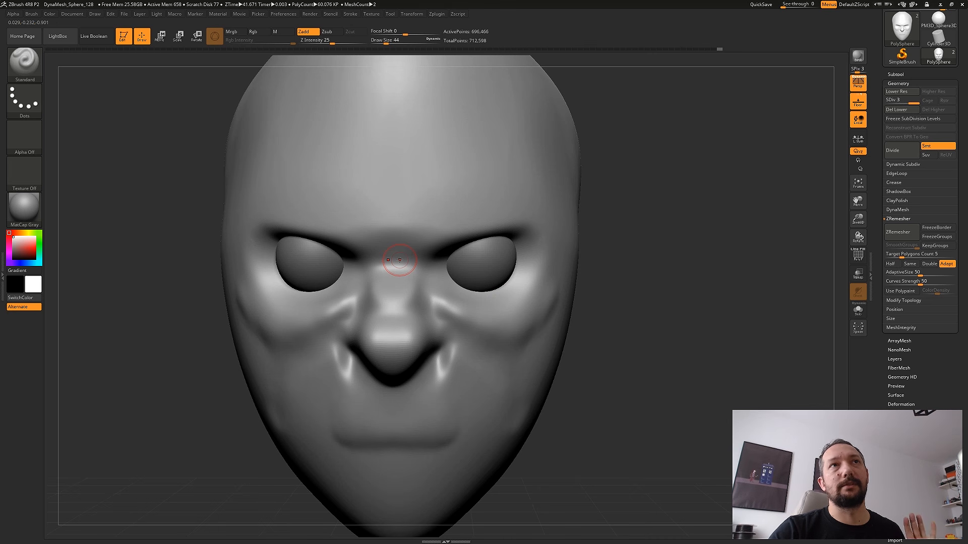
# Try a DamStandard stroke across the forehead at subdivision level 1 and undo it.
pyautogui.hotkey('shift', 'd')
pyautogui.press('b')
pyautogui.press('d')
pyautogui.press('s')
pyautogui.moveTo(386, 161)
pyautogui.mouseDown()
pyautogui.moveTo(325, 126)
pyautogui.moveTo(276, 138)
pyautogui.moveTo(276, 157)
pyautogui.mouseUp()
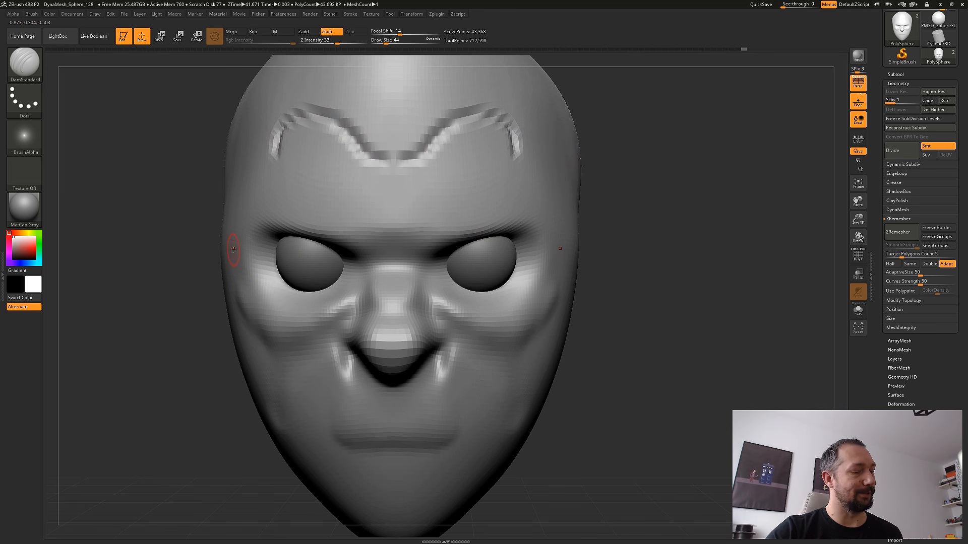
pyautogui.hotkey('ctrl', 'z')
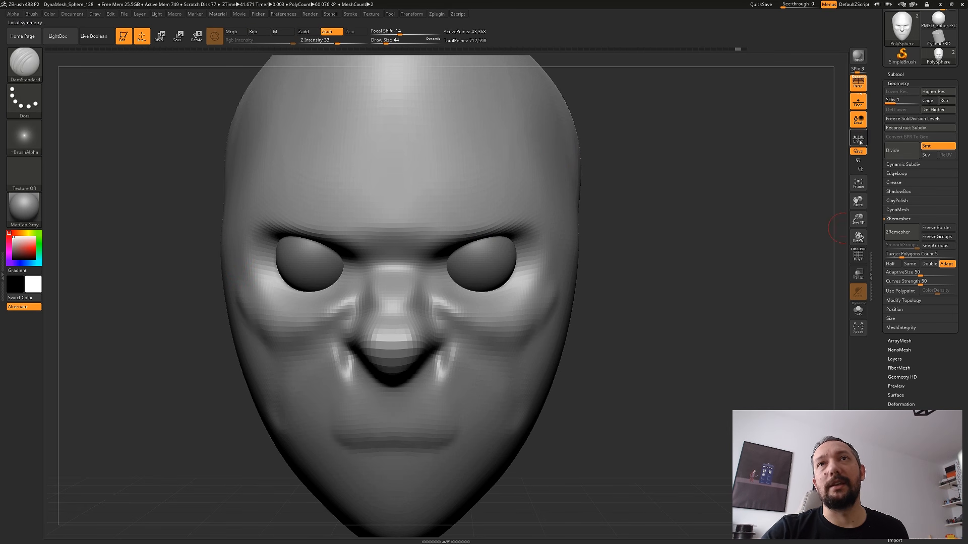
# Return the head to subdivision level 3, try a DamStandard stroke on the forehead and undo it.
pyautogui.click(917, 103)
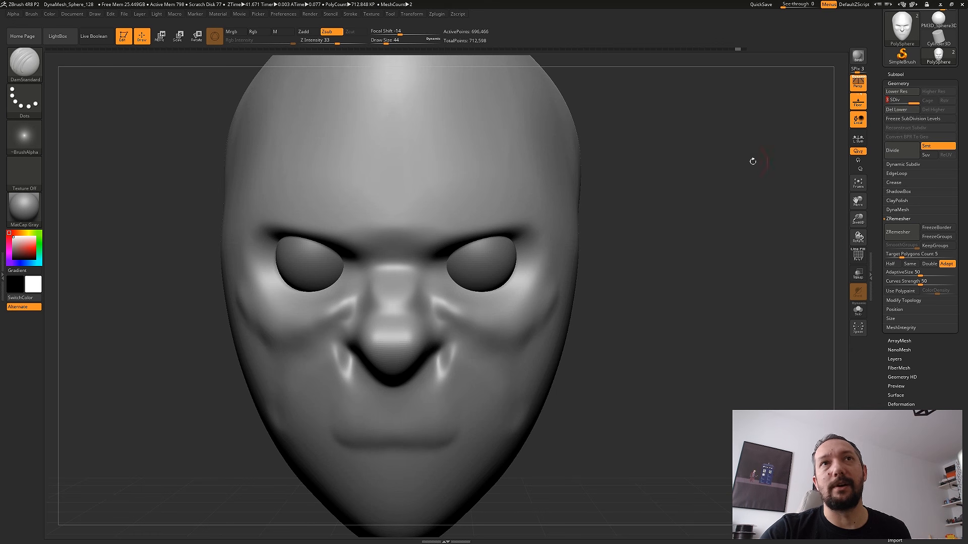
pyautogui.moveTo(522, 146)
pyautogui.mouseDown()
pyautogui.moveTo(482, 131)
pyautogui.moveTo(436, 171)
pyautogui.moveTo(402, 158)
pyautogui.moveTo(434, 158)
pyautogui.moveTo(418, 158)
pyautogui.mouseUp()
pyautogui.hotkey('ctrl', 'z')
# Mask a pair of slanted eyebrow shapes above the eyes with the MaskPen at draw size 18.
pyautogui.moveTo(409, 222)
pyautogui.keyDown('ctrl'); pyautogui.mouseDown()
pyautogui.moveTo(426, 234)
pyautogui.moveTo(529, 213)
pyautogui.moveTo(545, 220)
pyautogui.moveTo(504, 205)
pyautogui.moveTo(423, 226)
pyautogui.mouseUp(); pyautogui.keyUp('ctrl')
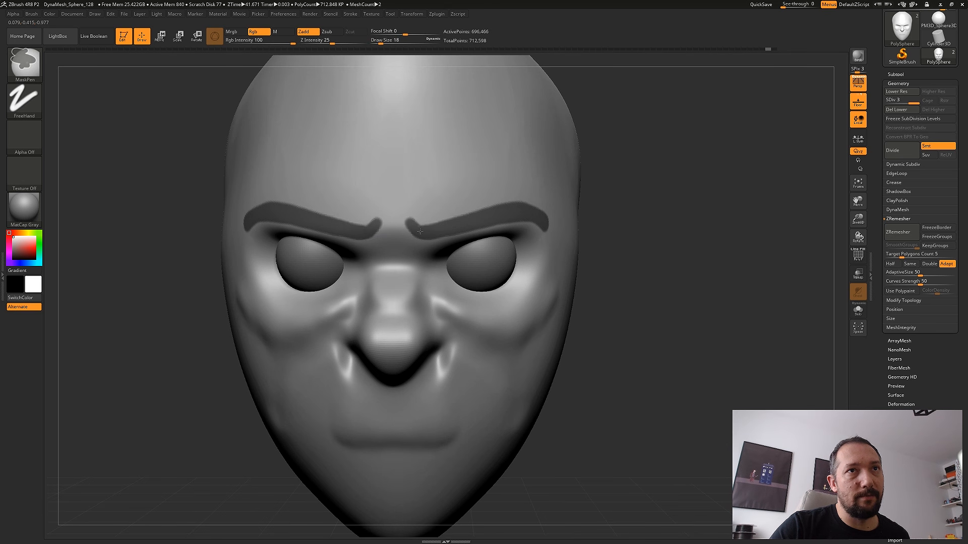
pyautogui.moveTo(703, 359); pyautogui.dragTo(599, 353)
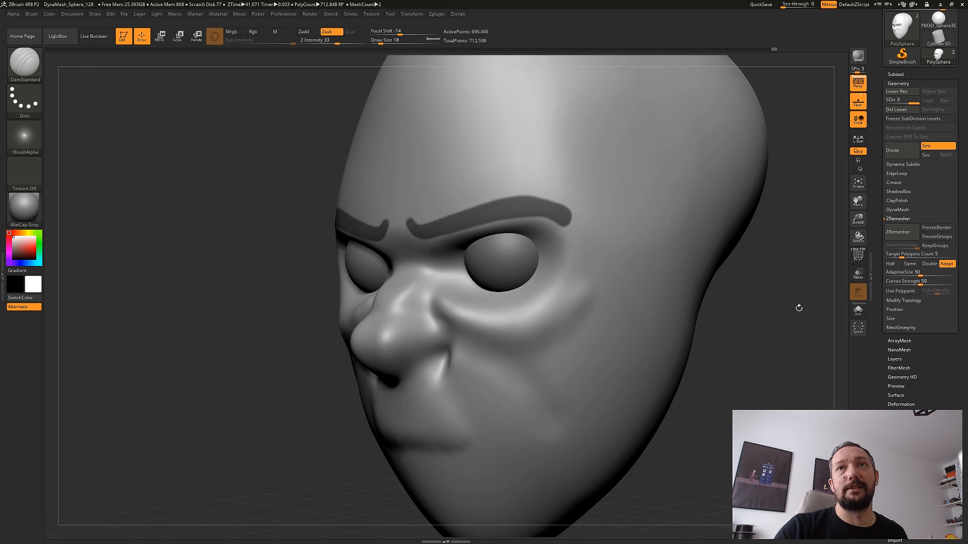
# Extract the masked eyebrows with smoothness 5 and thickness 0.02, and accept them as a new subtool.
pyautogui.click(896, 74)
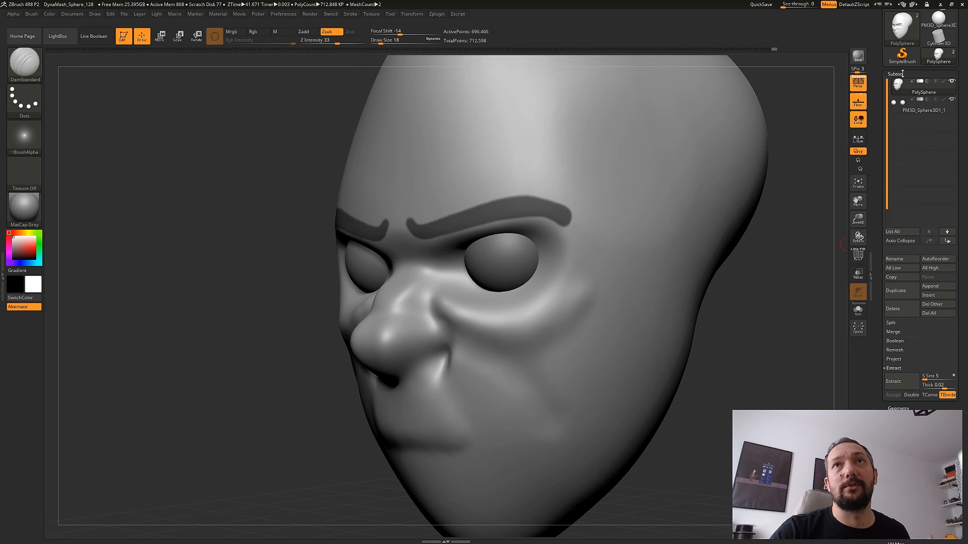
pyautogui.click(904, 383)
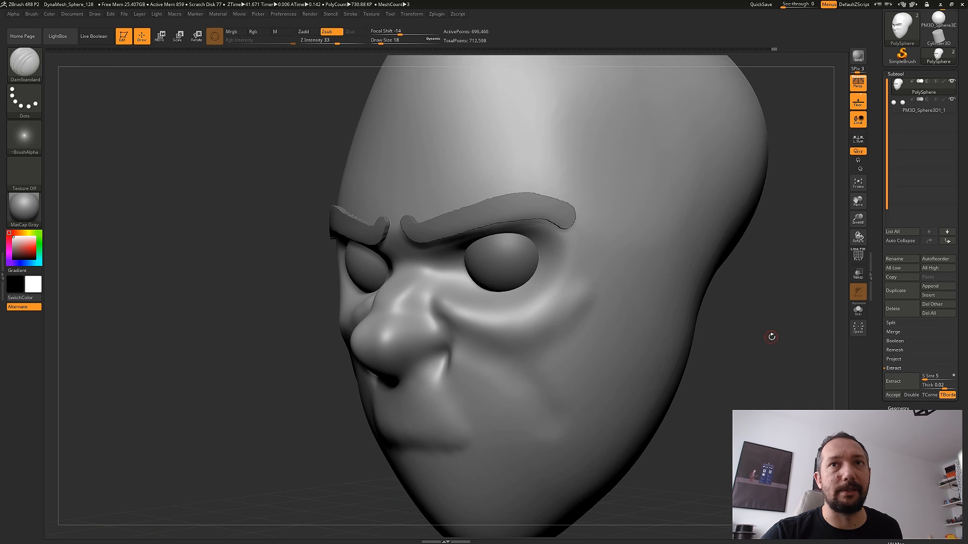
pyautogui.moveTo(784, 339)
pyautogui.mouseDown()
pyautogui.moveTo(772, 338)
pyautogui.moveTo(812, 325)
pyautogui.moveTo(767, 354)
pyautogui.mouseUp()
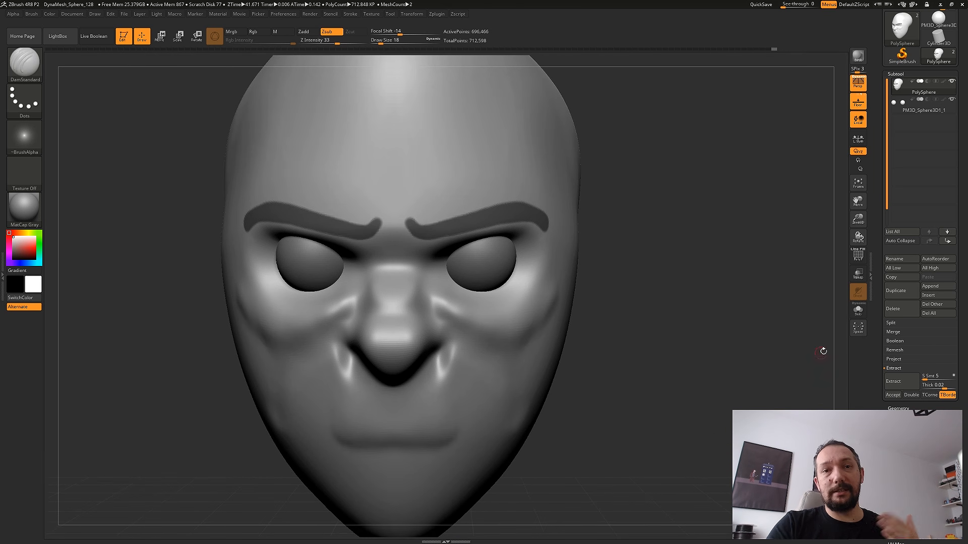
pyautogui.click(906, 386)
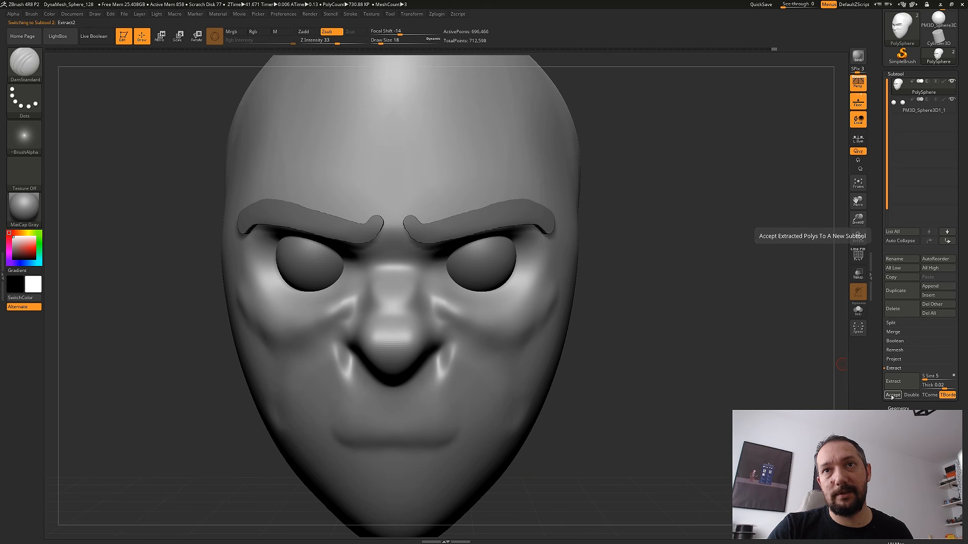
pyautogui.click(892, 395)
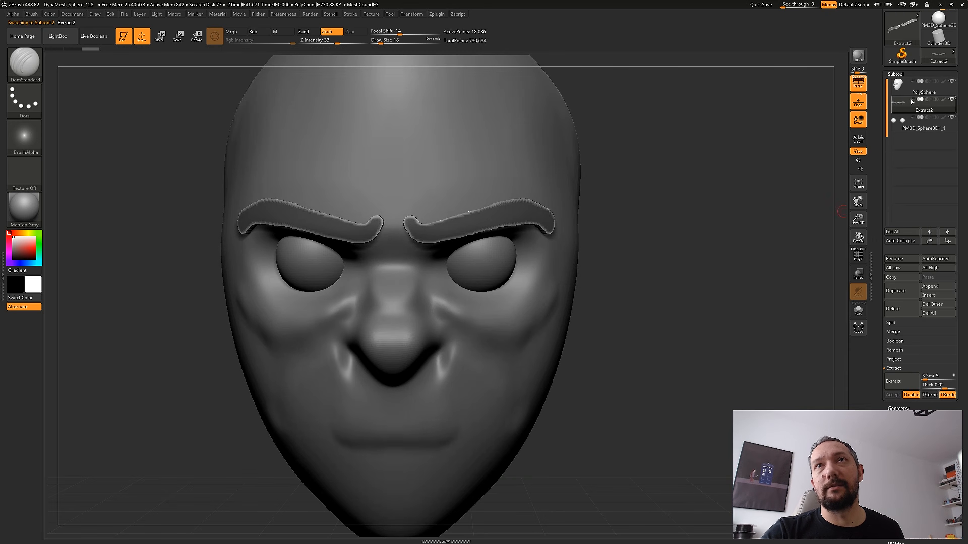
# Select the extracted eyebrows subtool and clear its mask.
pyautogui.click(899, 125)
pyautogui.click(897, 109)
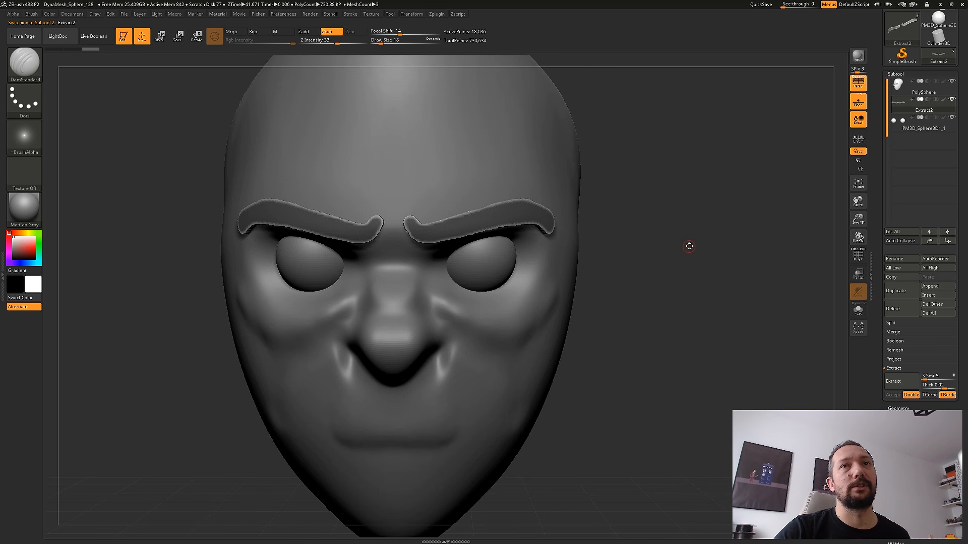
pyautogui.press('ctrl')
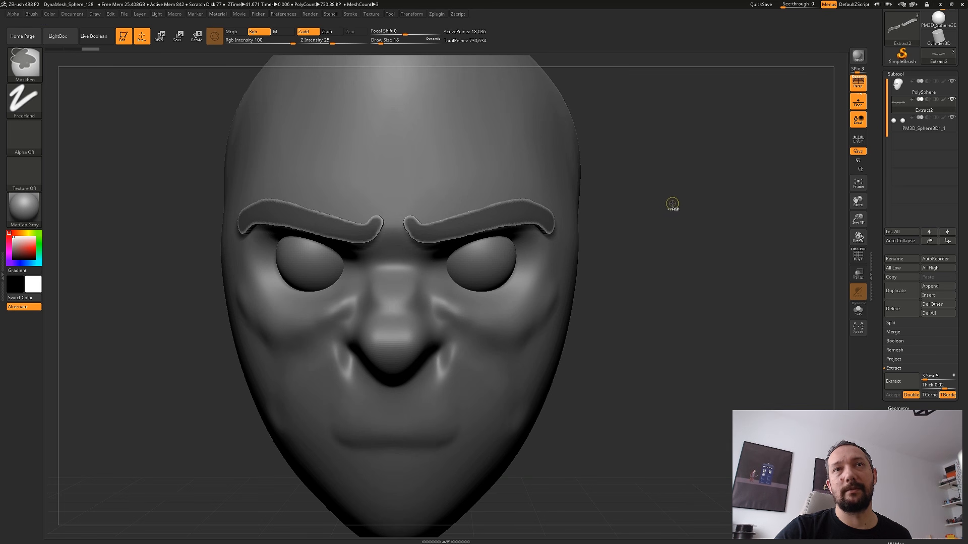
pyautogui.keyDown('ctrl'); pyautogui.moveTo(676, 216); pyautogui.dragTo(751, 266); pyautogui.keyUp('ctrl')
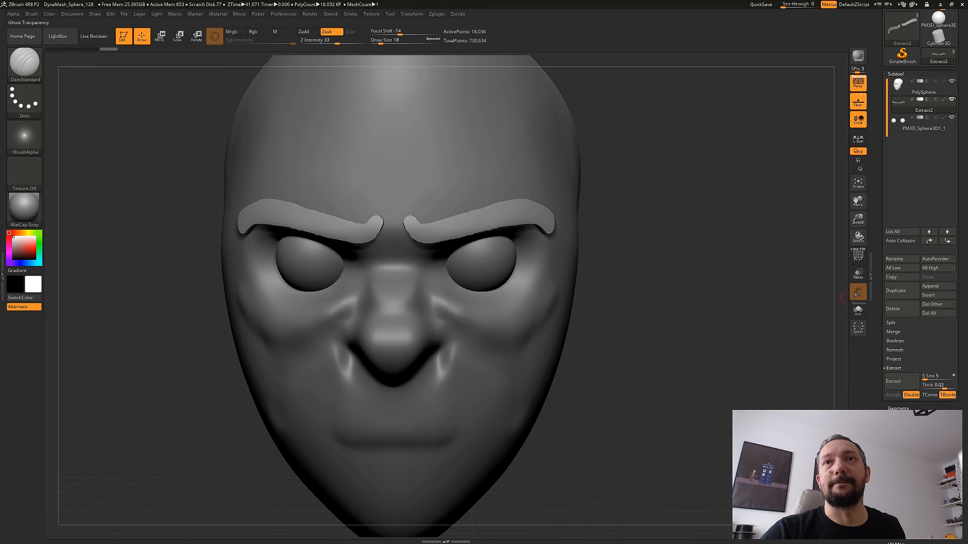
# Soften the jagged edges of the eyebrows with the Relax deformation.
pyautogui.moveTo(739, 344)
pyautogui.mouseDown()
pyautogui.moveTo(736, 320)
pyautogui.moveTo(630, 277)
pyautogui.moveTo(564, 283)
pyautogui.mouseUp()
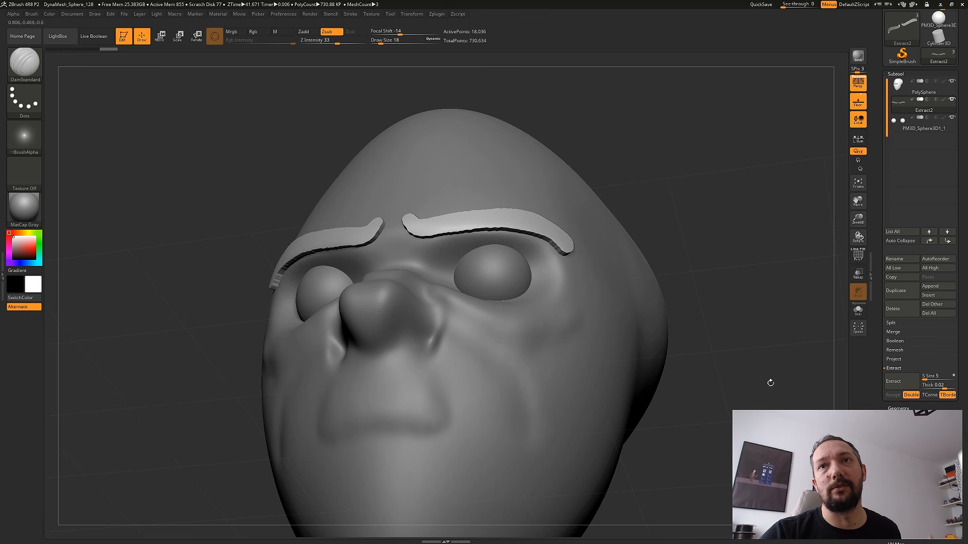
pyautogui.click(870, 277)
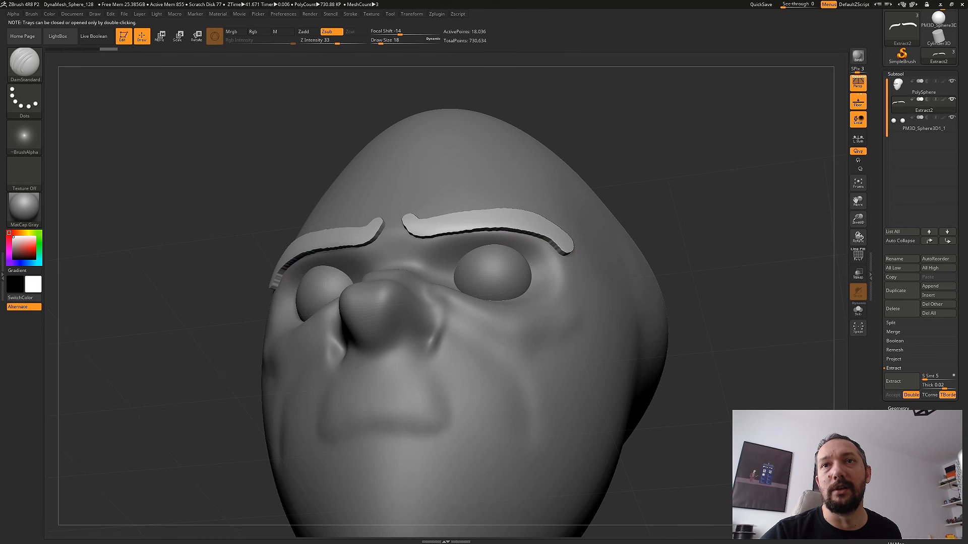
pyautogui.click(900, 482)
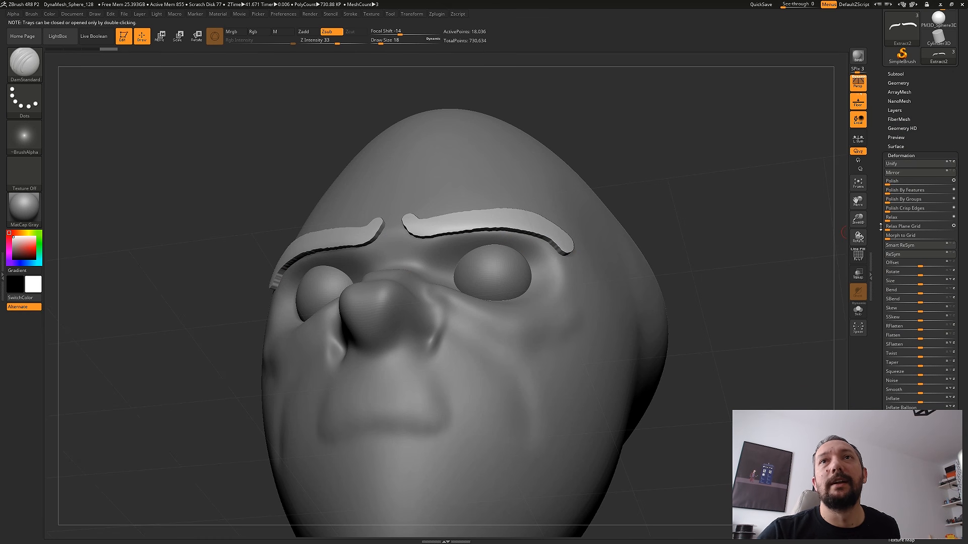
pyautogui.moveTo(891, 218); pyautogui.dragTo(909, 220)
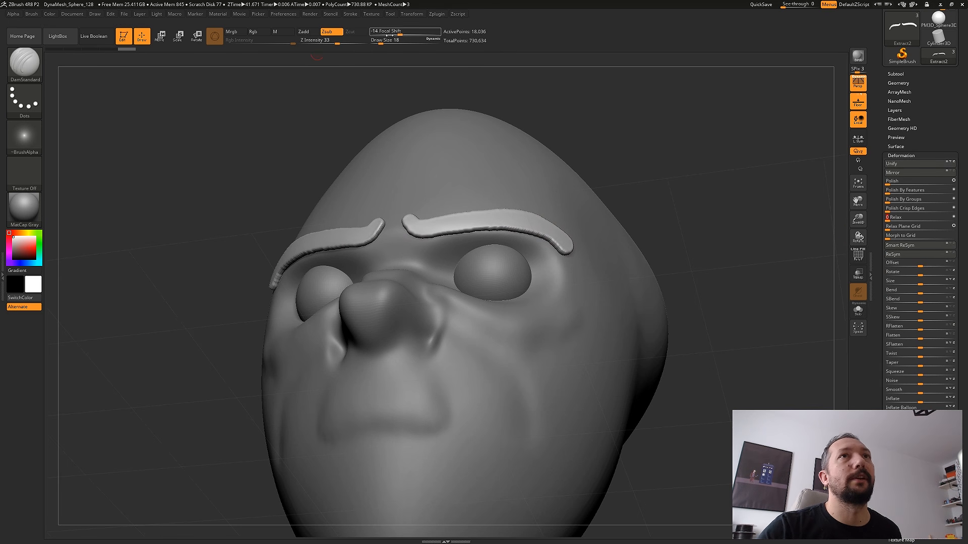
# Smooth the eyebrow edges by brush at draw size 56 and check them from several sides.
pyautogui.moveTo(381, 41); pyautogui.dragTo(387, 41)
pyautogui.press('shift')
pyautogui.moveTo(409, 231)
pyautogui.keyDown('shift'); pyautogui.mouseDown()
pyautogui.moveTo(422, 217)
pyautogui.moveTo(551, 217)
pyautogui.moveTo(567, 245)
pyautogui.mouseUp(); pyautogui.keyUp('shift')
pyautogui.moveTo(713, 189); pyautogui.dragTo(629, 229)
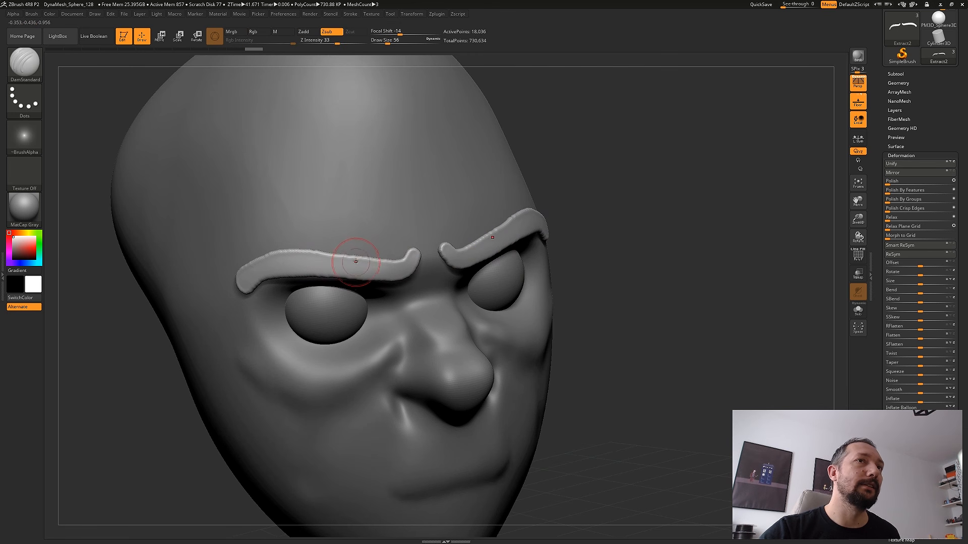
pyautogui.moveTo(719, 271); pyautogui.dragTo(702, 298)
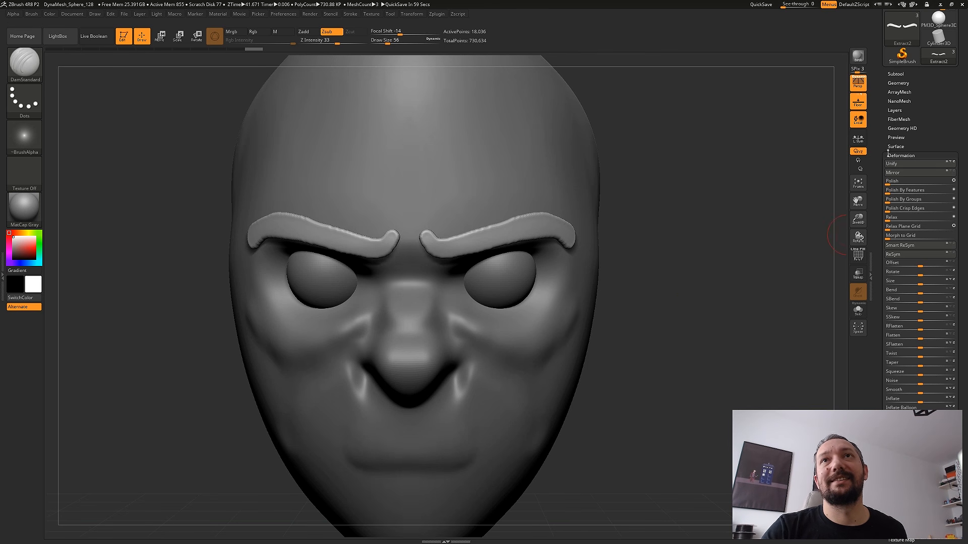
# Remesh the eyebrows with ZRemesher at a target polygons count of 0.1.
pyautogui.click(895, 83)
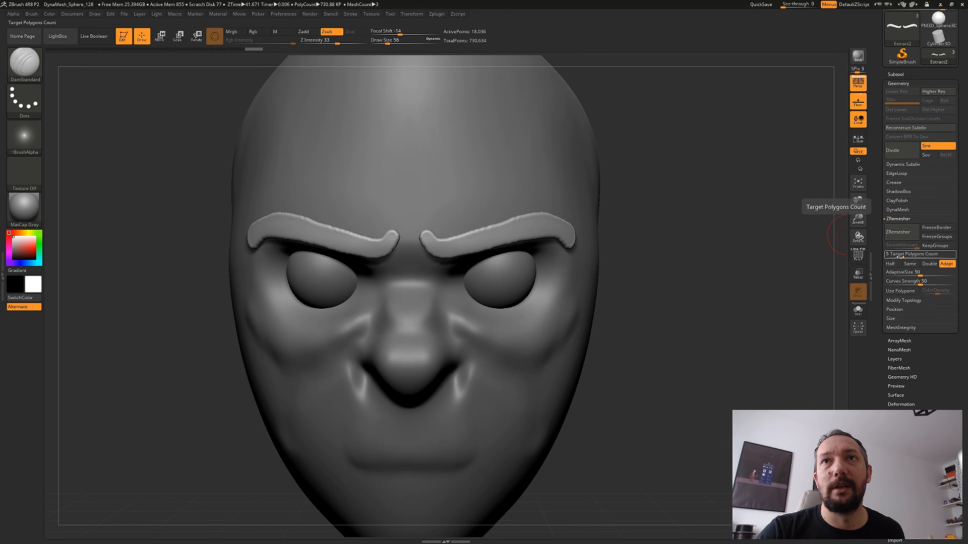
pyautogui.moveTo(900, 256); pyautogui.dragTo(901, 256)
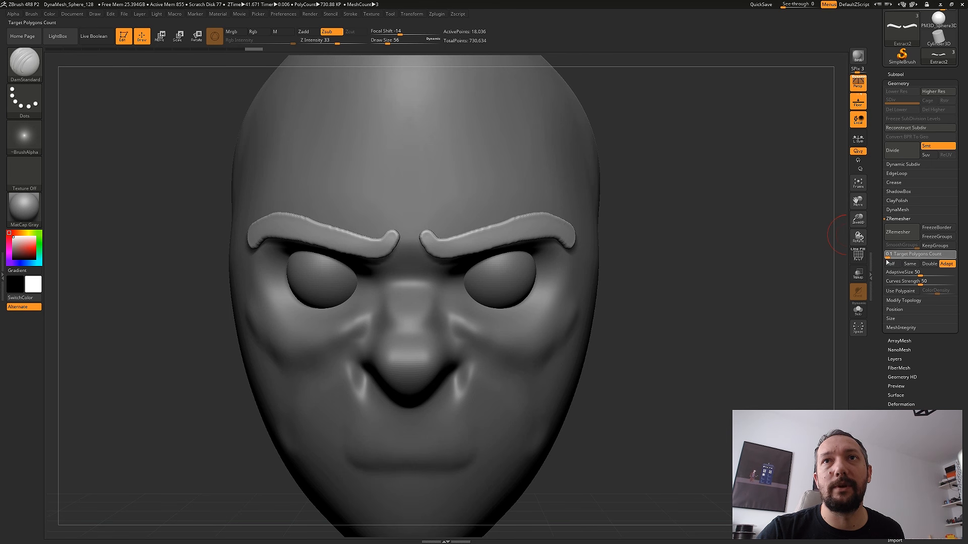
pyautogui.click(891, 231)
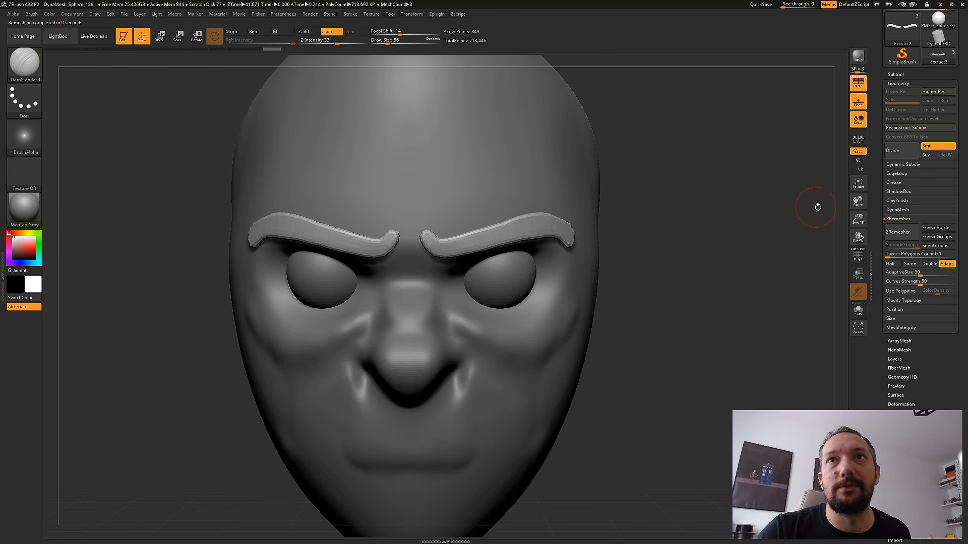
# Remesh the eyebrows once more with ZRemesher and subdivide them twice, up to subdivision level 3.
pyautogui.click(903, 236)
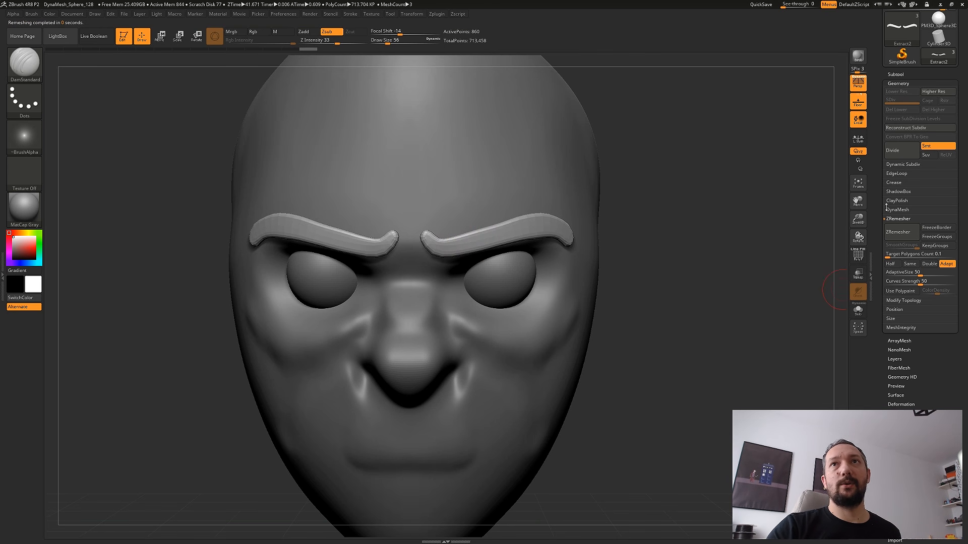
pyautogui.click(902, 151)
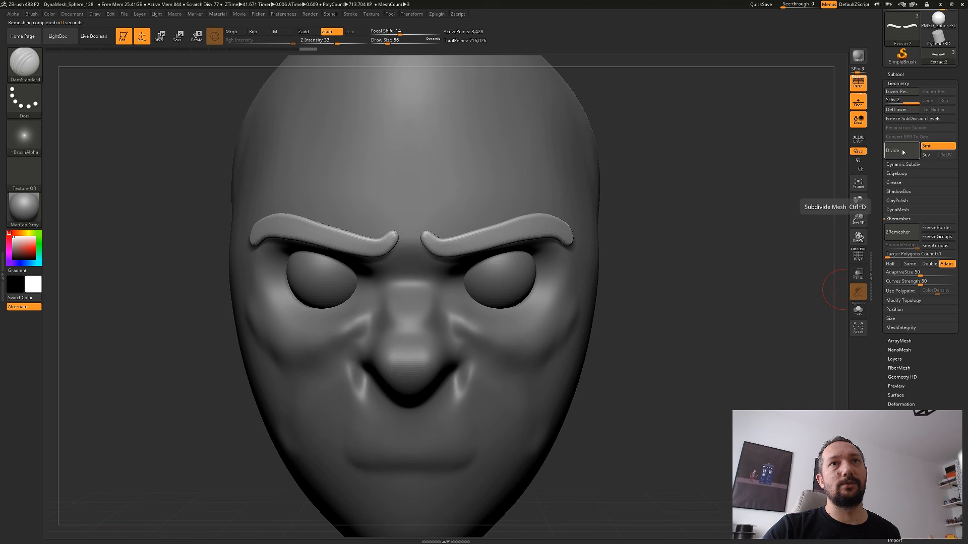
pyautogui.click(902, 152)
pyautogui.moveTo(673, 276)
pyautogui.mouseDown()
pyautogui.moveTo(691, 222)
pyautogui.moveTo(590, 258)
pyautogui.mouseUp()
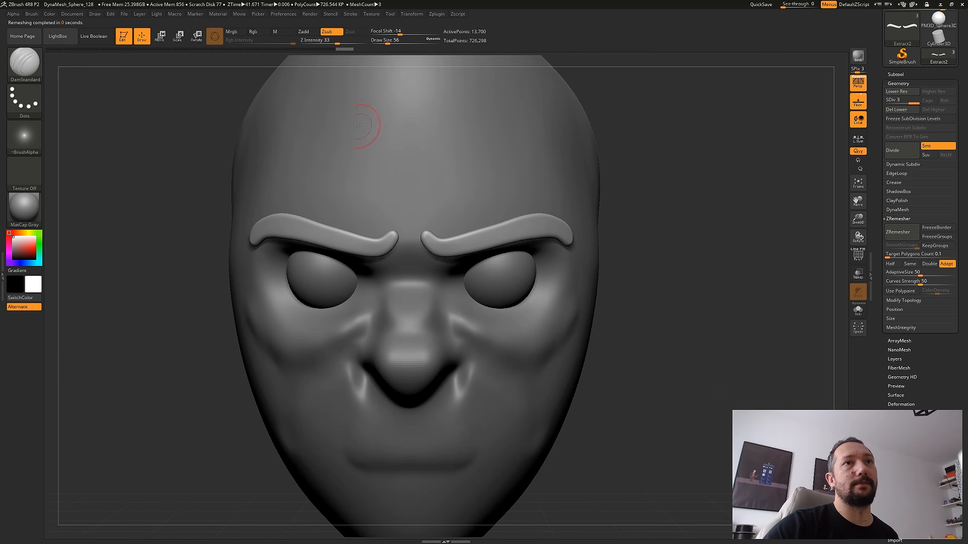
# Choose the Inflat brush and puff up the front of the eyebrows along their length.
pyautogui.click(24, 63)
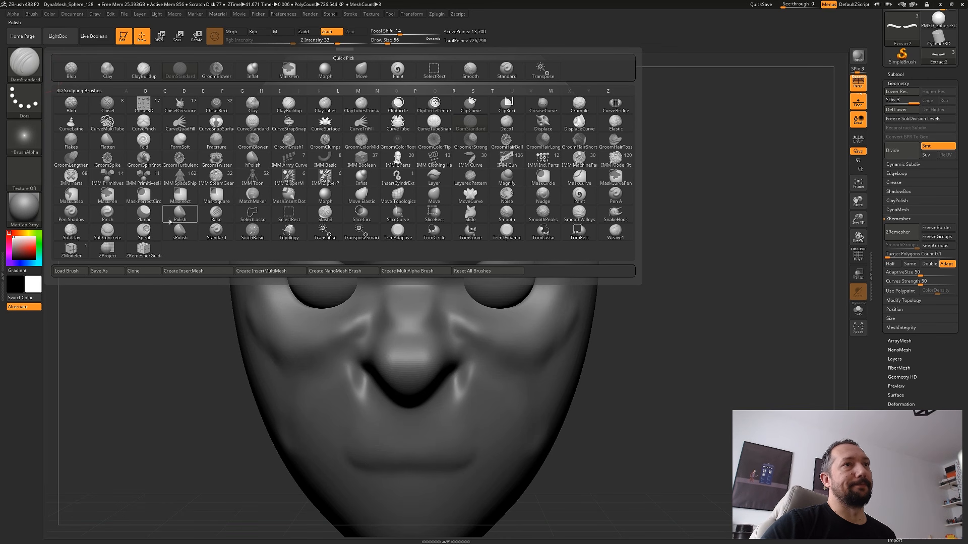
pyautogui.press('i')
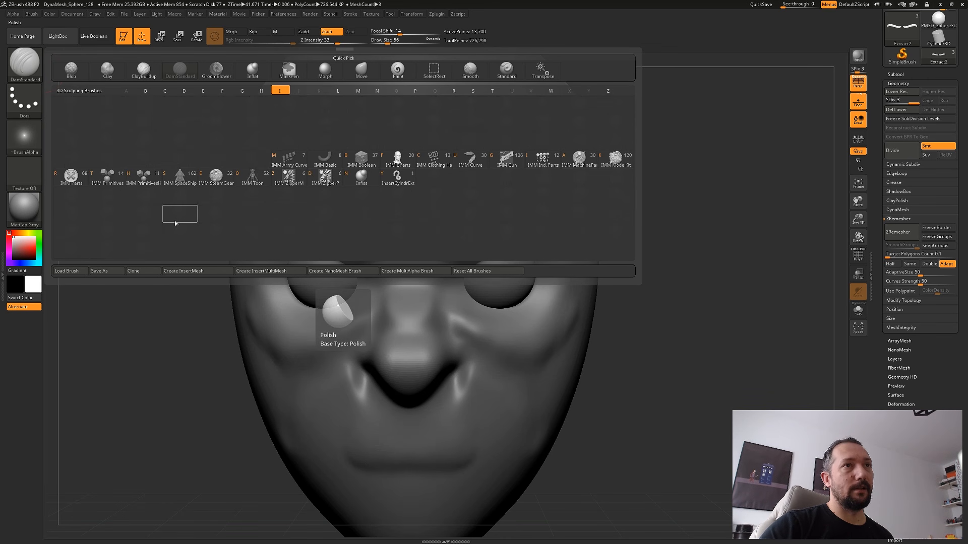
pyautogui.click(359, 180)
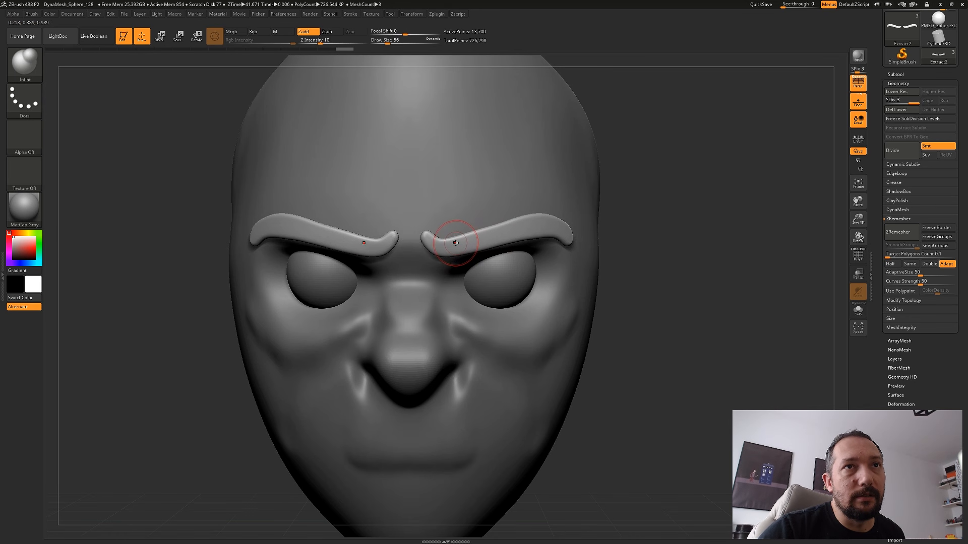
pyautogui.moveTo(694, 244); pyautogui.dragTo(676, 234)
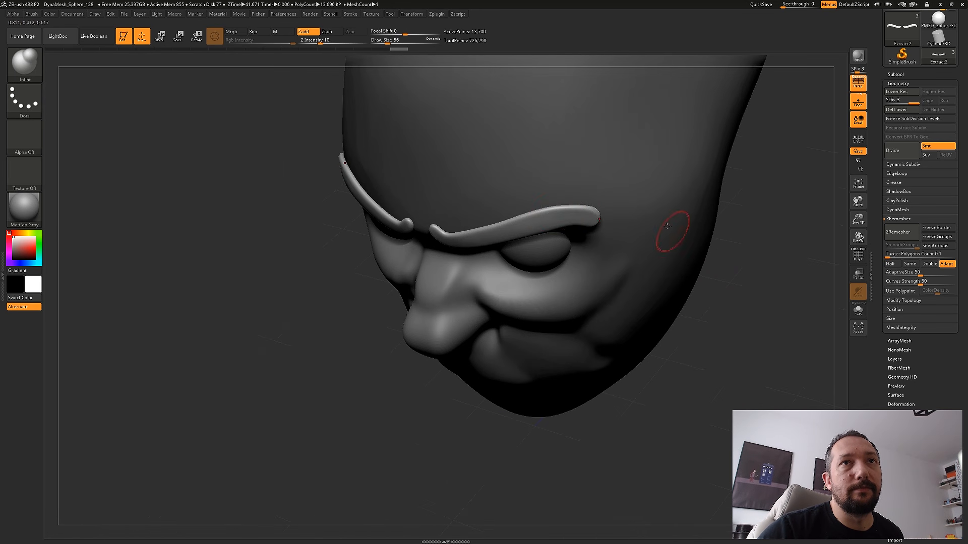
pyautogui.moveTo(556, 219)
pyautogui.mouseDown()
pyautogui.moveTo(580, 219)
pyautogui.moveTo(530, 220)
pyautogui.moveTo(463, 241)
pyautogui.mouseUp()
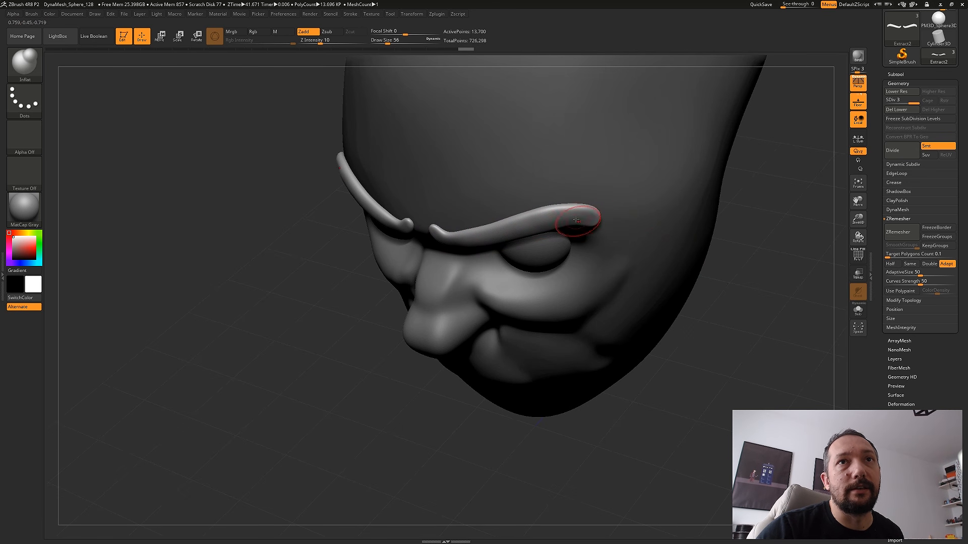
# Inflate the outer ends and upper surface of the eyebrows and check their roundness close up and from a distance.
pyautogui.moveTo(800, 271)
pyautogui.mouseDown()
pyautogui.moveTo(799, 216)
pyautogui.moveTo(801, 235)
pyautogui.moveTo(789, 242)
pyautogui.moveTo(563, 227)
pyautogui.moveTo(583, 239)
pyautogui.moveTo(585, 208)
pyautogui.mouseUp()
pyautogui.keyDown('alt'); pyautogui.moveTo(519, 242); pyautogui.dragTo(538, 327); pyautogui.keyUp('alt')
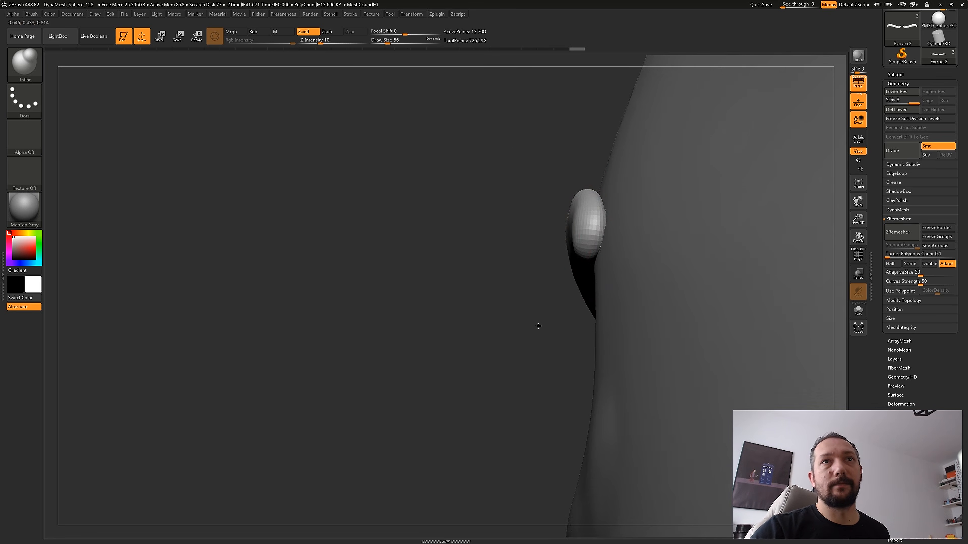
pyautogui.moveTo(589, 228); pyautogui.dragTo(588, 214)
pyautogui.moveTo(587, 215); pyautogui.dragTo(589, 230)
pyautogui.moveTo(363, 242)
pyautogui.mouseDown()
pyautogui.moveTo(482, 280)
pyautogui.moveTo(550, 273)
pyautogui.mouseUp()
pyautogui.moveTo(525, 219); pyautogui.dragTo(293, 282)
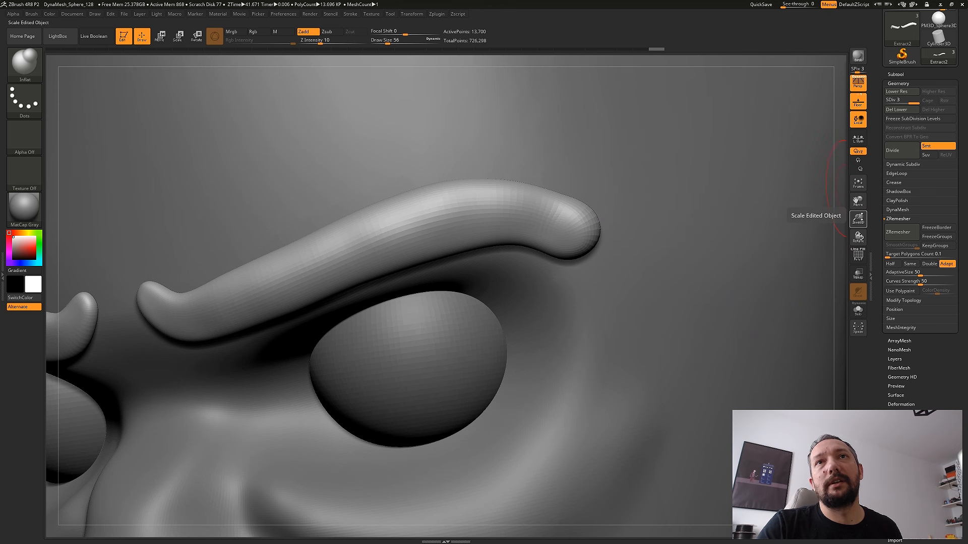
pyautogui.moveTo(858, 218); pyautogui.dragTo(840, 142)
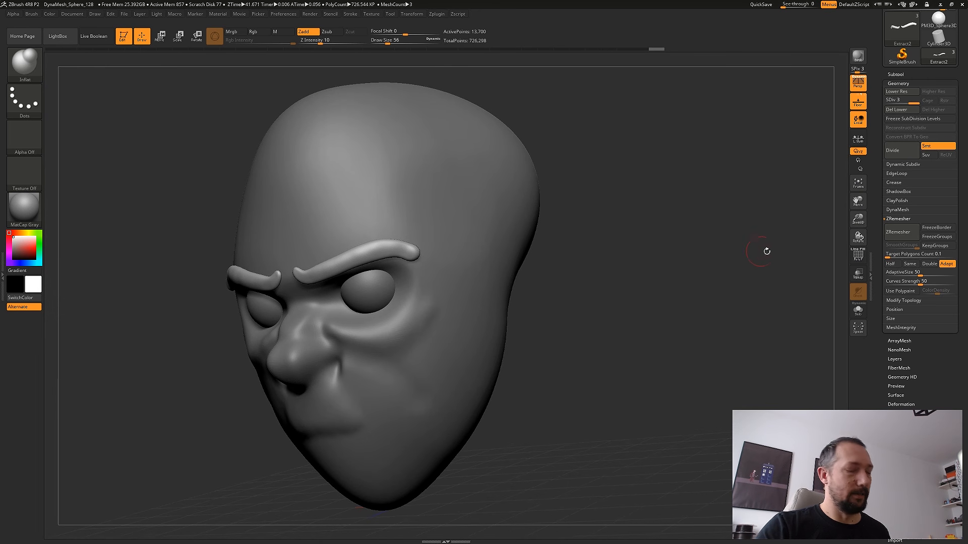
pyautogui.moveTo(858, 220); pyautogui.dragTo(844, 366)
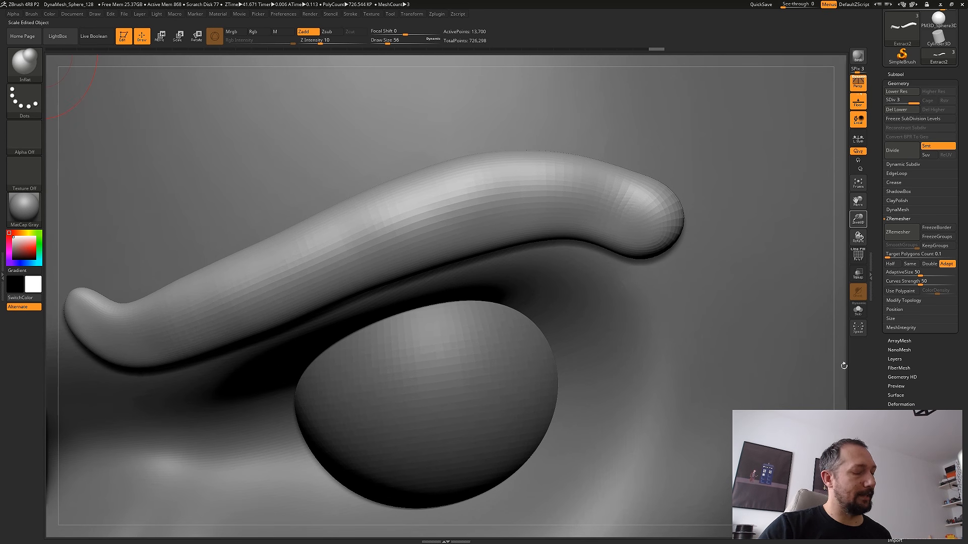
pyautogui.press('f')
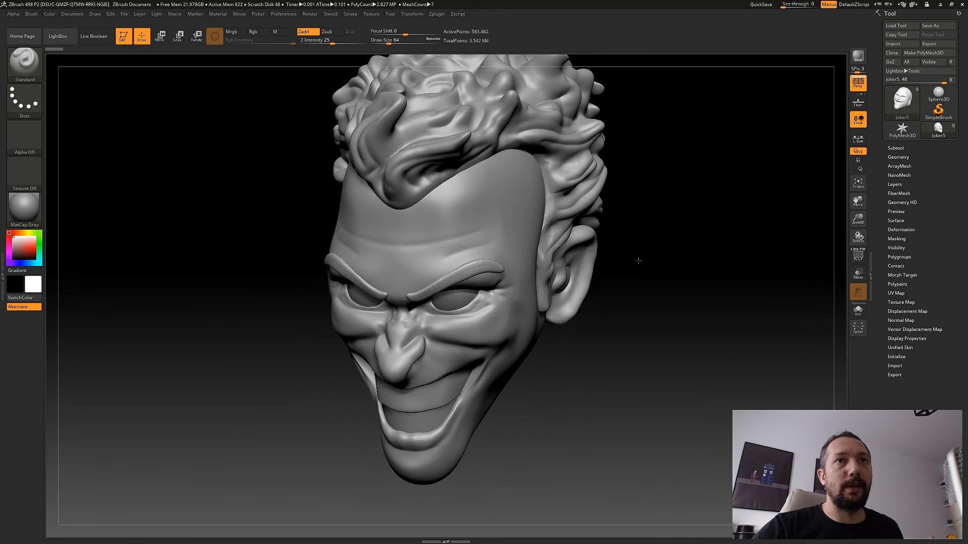
# Merge all visible subtools of the finished Joker head into one mesh and make the merged tool active.
pyautogui.moveTo(643, 292)
pyautogui.keyDown('alt'); pyautogui.mouseDown()
pyautogui.moveTo(637, 281)
pyautogui.moveTo(656, 302)
pyautogui.moveTo(638, 311)
pyautogui.moveTo(656, 331)
pyautogui.moveTo(652, 342)
pyautogui.moveTo(693, 355)
pyautogui.mouseUp(); pyautogui.keyUp('alt')
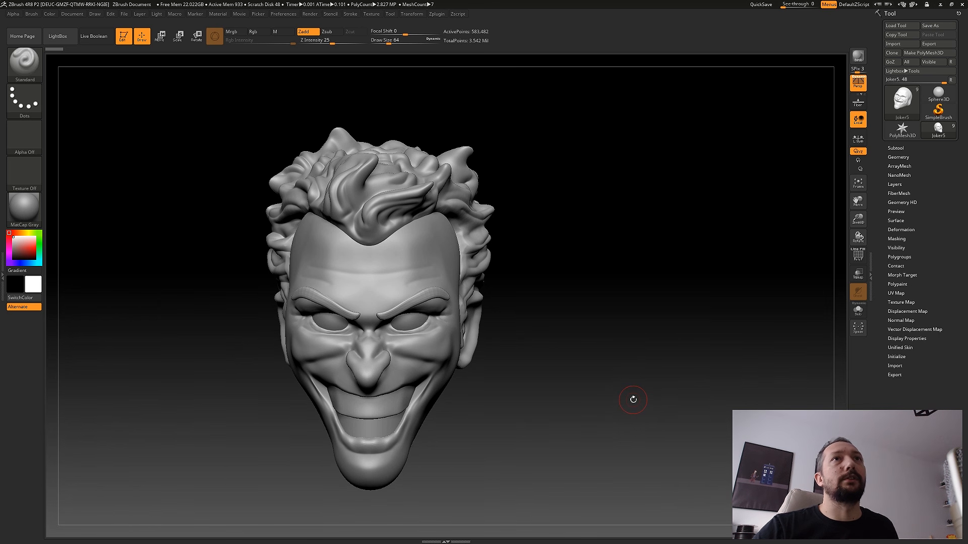
pyautogui.moveTo(625, 397); pyautogui.dragTo(609, 420)
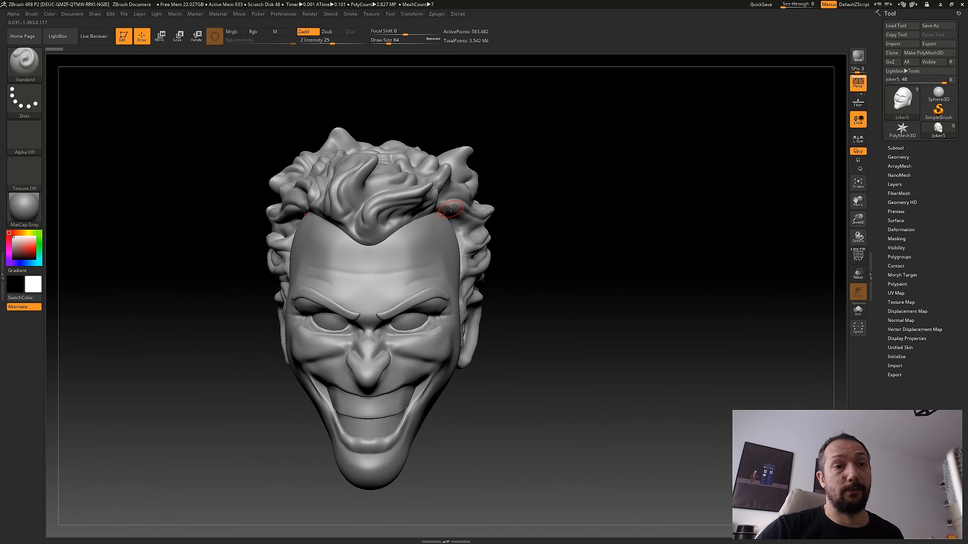
pyautogui.click(895, 147)
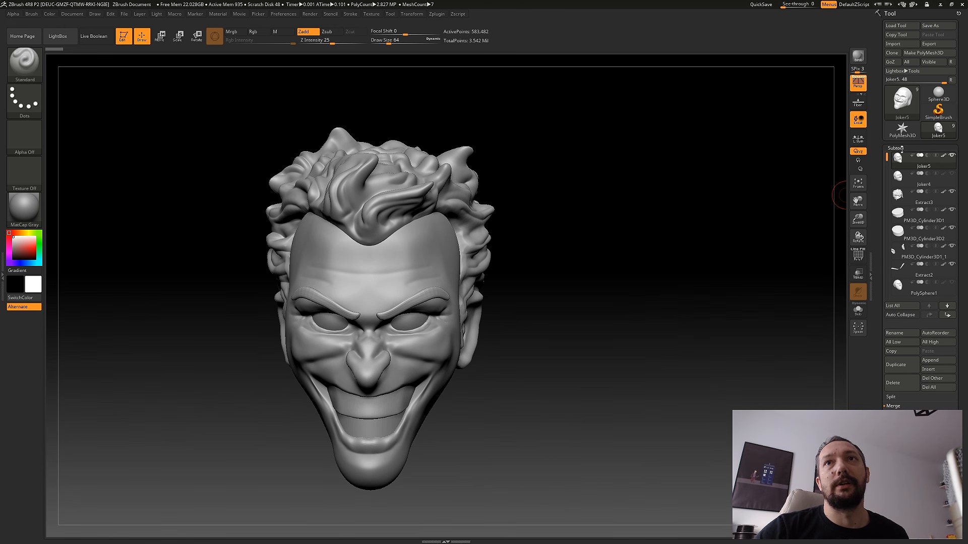
pyautogui.moveTo(898, 195)
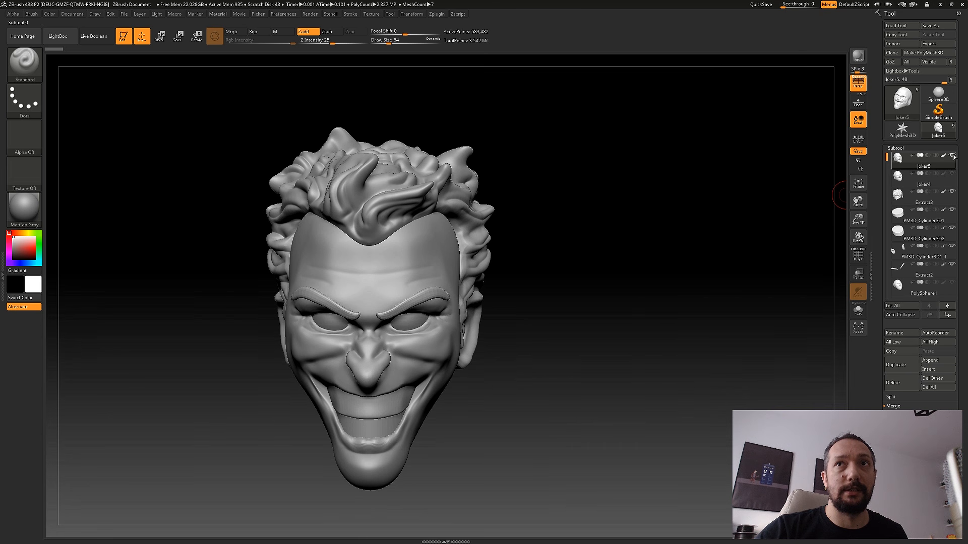
pyautogui.moveTo(954, 210)
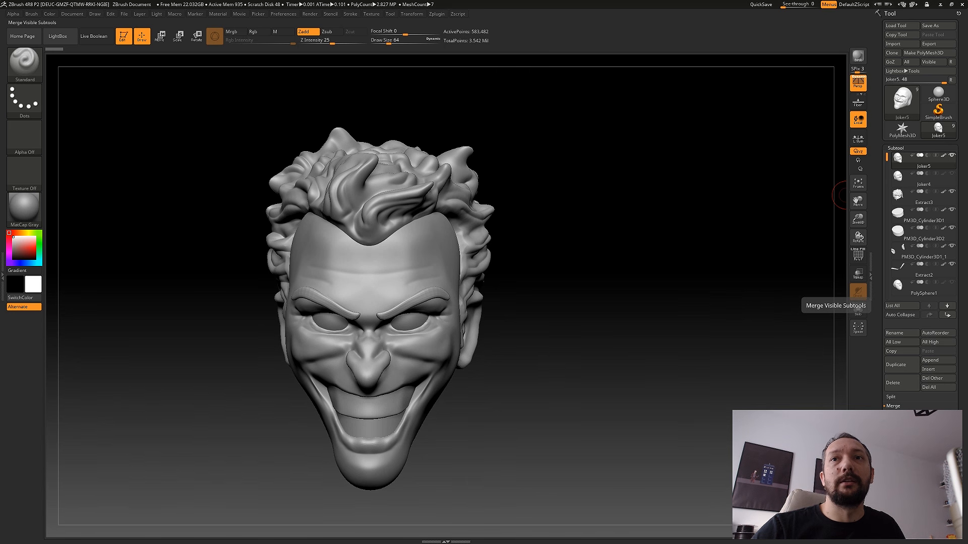
pyautogui.click(857, 291)
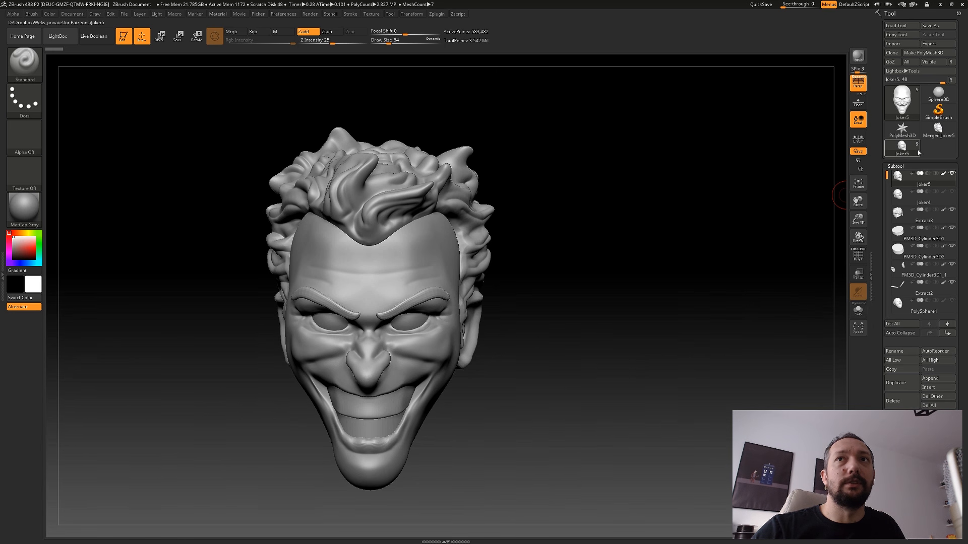
pyautogui.click(940, 137)
# Try smoothing the ear and the seam where the sideburn meets the face on the merged head.
pyautogui.moveTo(832, 222); pyautogui.dragTo(691, 417)
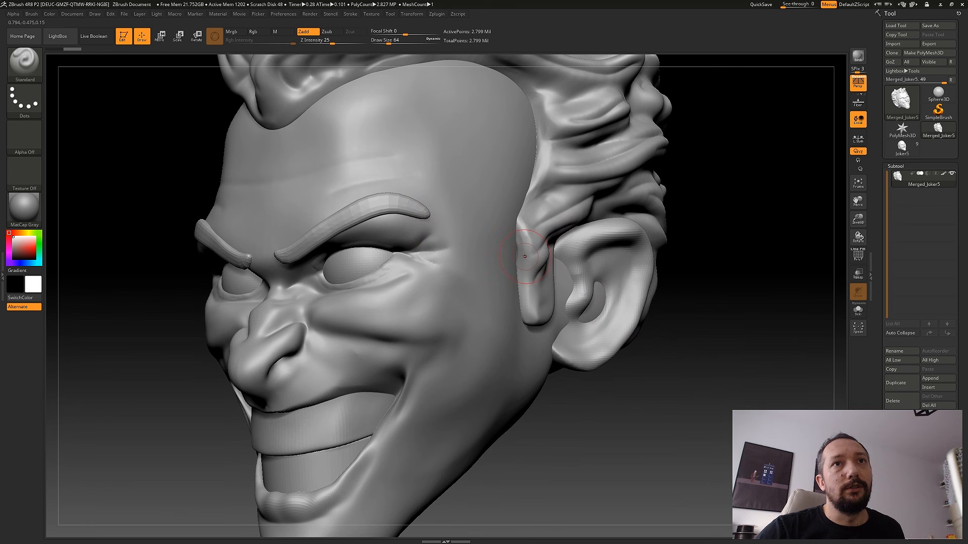
pyautogui.moveTo(691, 350)
pyautogui.keyDown('alt'); pyautogui.mouseDown()
pyautogui.moveTo(715, 378)
pyautogui.moveTo(675, 348)
pyautogui.mouseUp(); pyautogui.keyUp('alt')
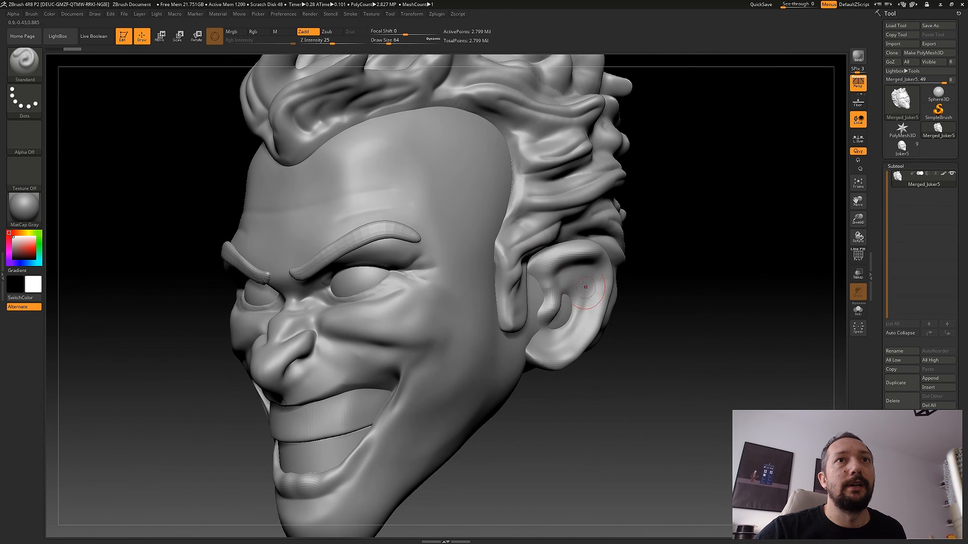
pyautogui.press('shift')
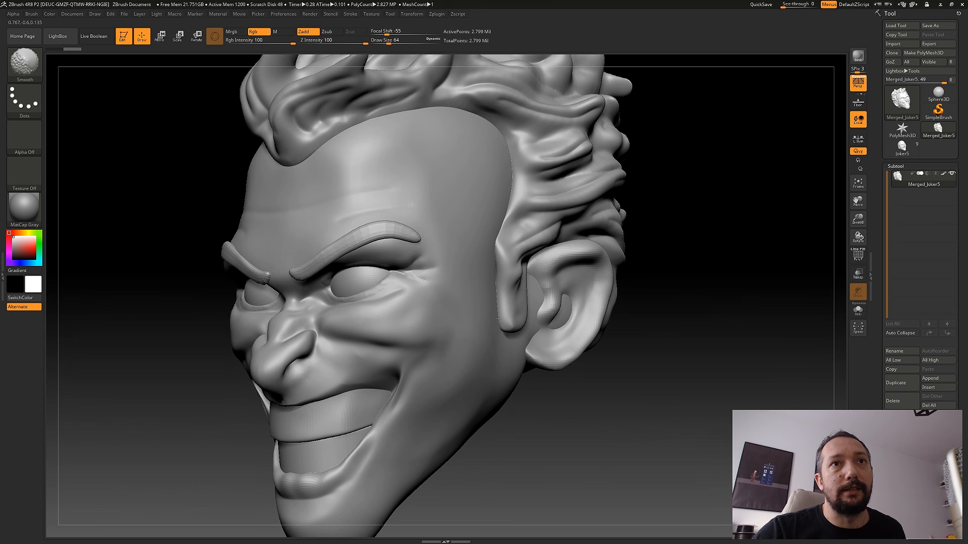
pyautogui.keyDown('alt'); pyautogui.moveTo(640, 410); pyautogui.dragTo(685, 443); pyautogui.keyUp('alt')
pyautogui.keyDown('ctrl'); pyautogui.moveTo(709, 463); pyautogui.dragTo(749, 456, button='right'); pyautogui.keyUp('ctrl')
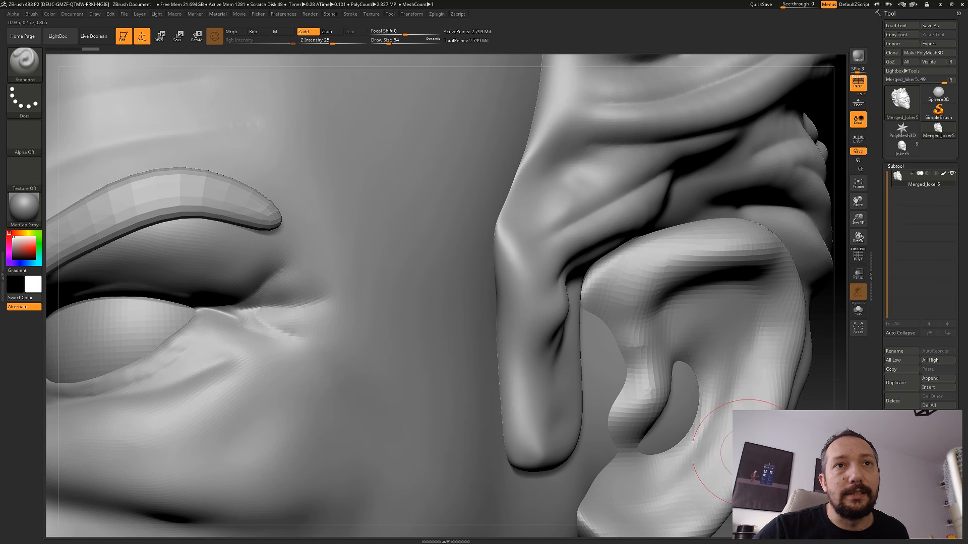
pyautogui.keyDown('shift'); pyautogui.moveTo(522, 337); pyautogui.dragTo(500, 357); pyautogui.keyUp('shift')
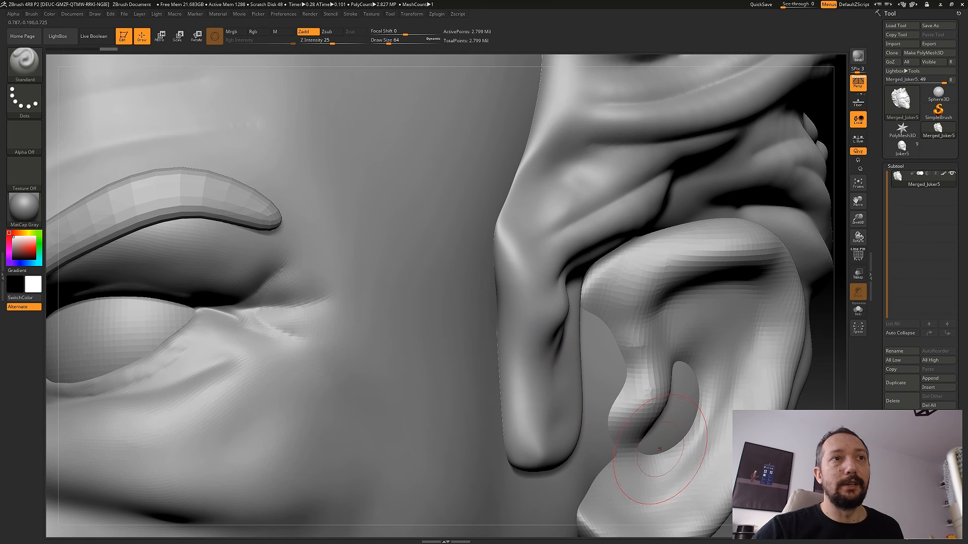
pyautogui.moveTo(767, 484)
pyautogui.mouseDown(button='right')
pyautogui.moveTo(705, 529)
pyautogui.moveTo(801, 458)
pyautogui.mouseUp(button='right')
pyautogui.press('f')
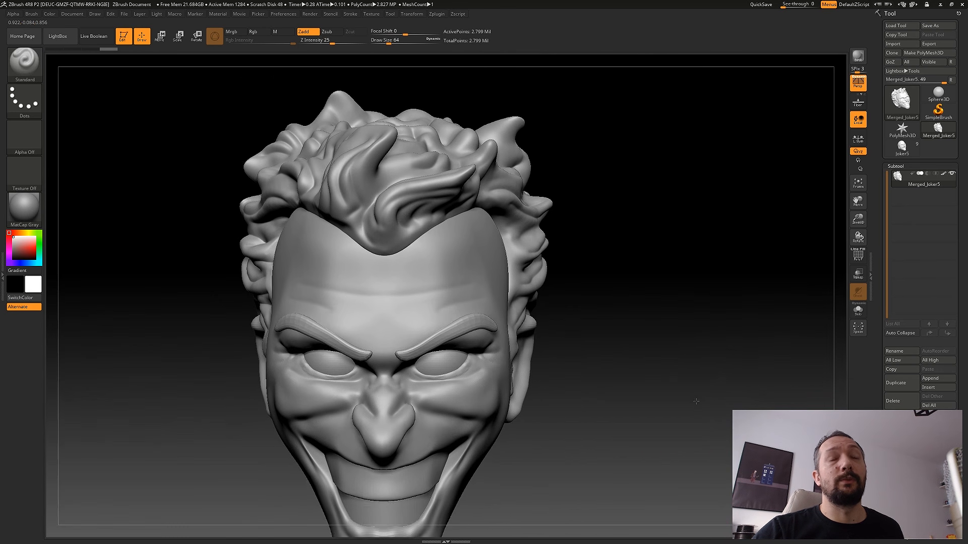
# Convert the merged Joker head to a single DynaMesh at resolution 832.
pyautogui.moveTo(675, 454)
pyautogui.mouseDown(button='right')
pyautogui.moveTo(570, 449)
pyautogui.moveTo(678, 454)
pyautogui.moveTo(673, 427)
pyautogui.moveTo(687, 426)
pyautogui.mouseUp(button='right')
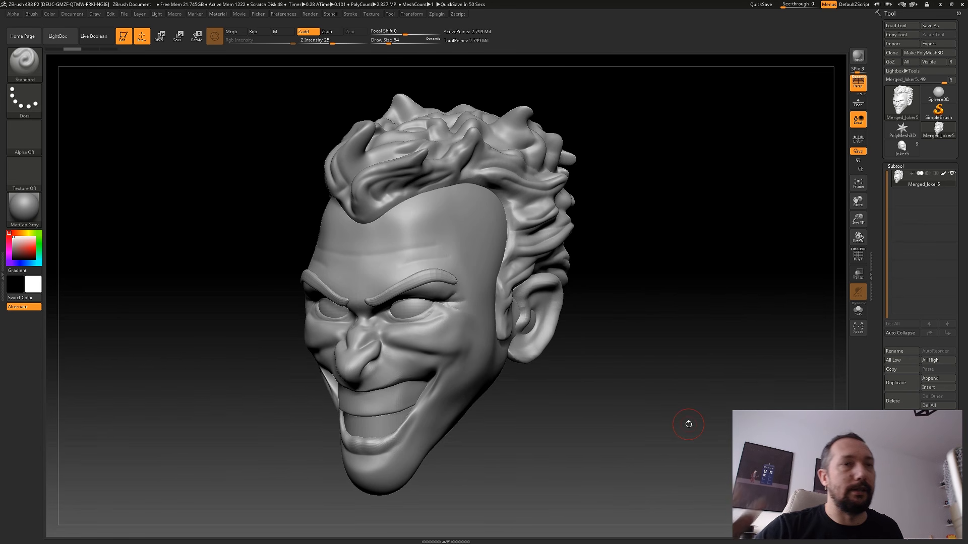
pyautogui.moveTo(652, 341); pyautogui.dragTo(672, 401)
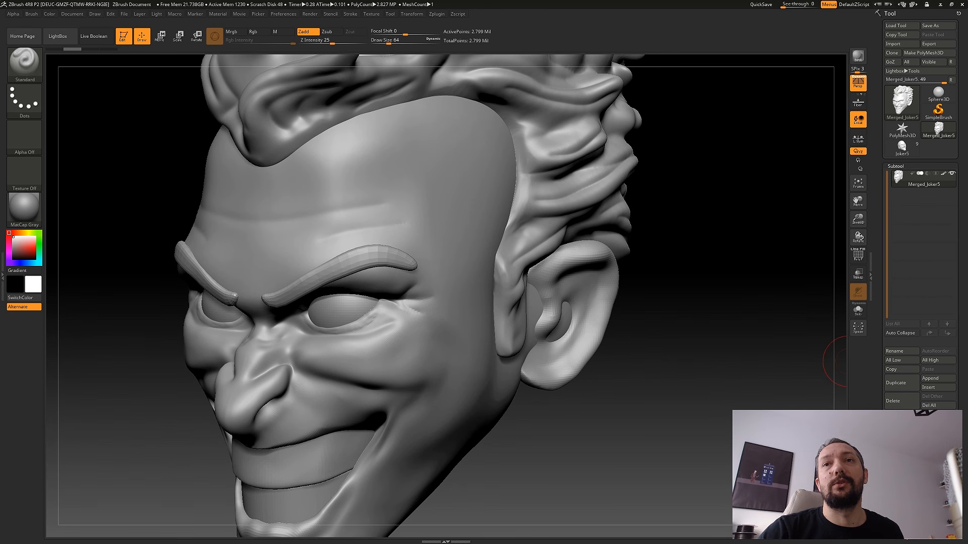
pyautogui.click(901, 473)
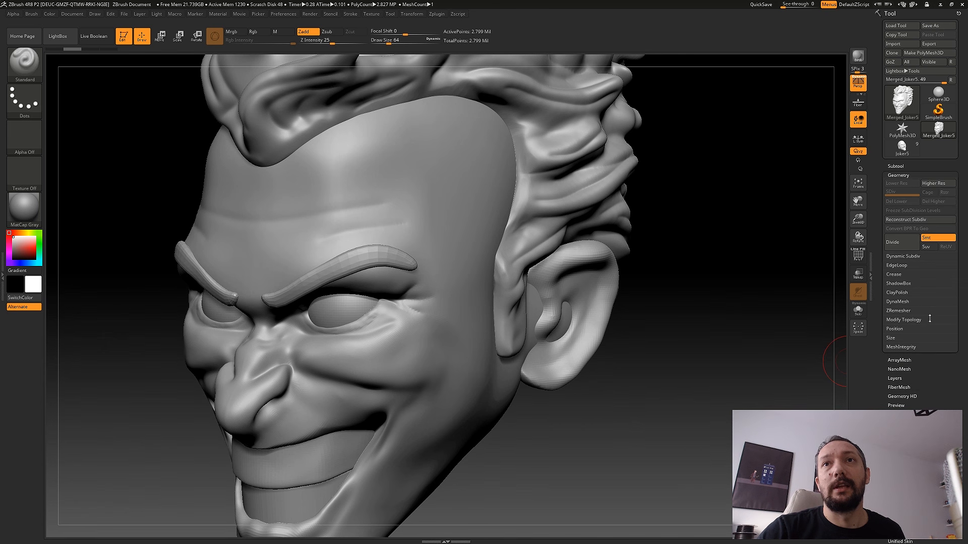
pyautogui.click(908, 301)
pyautogui.moveTo(760, 341); pyautogui.dragTo(788, 342)
pyautogui.click(887, 328)
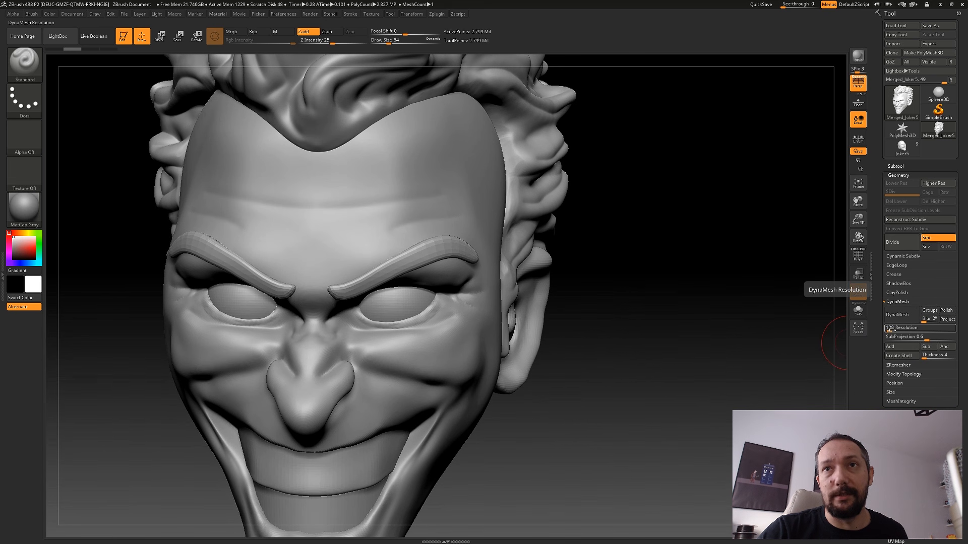
pyautogui.write('640')
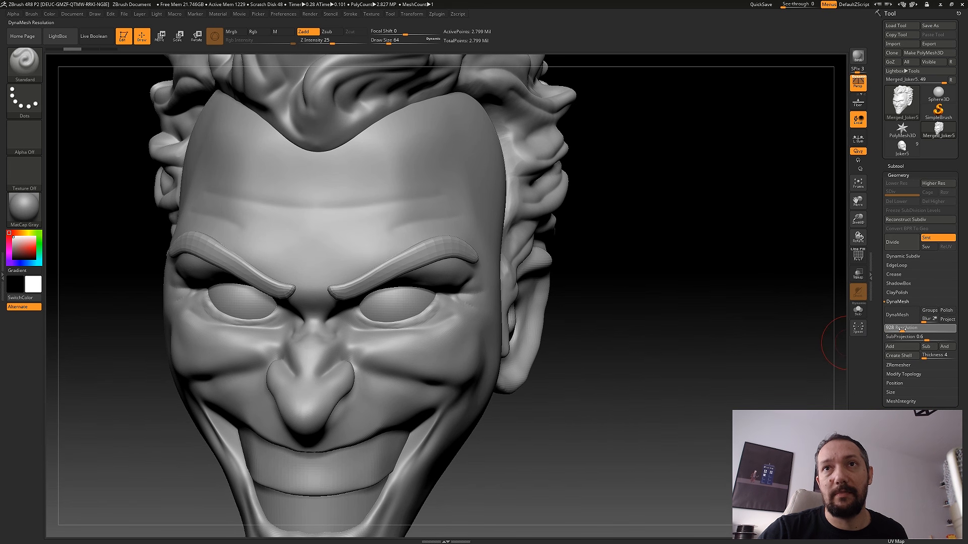
pyautogui.click(901, 328)
pyautogui.write('832')
pyautogui.press('Return')
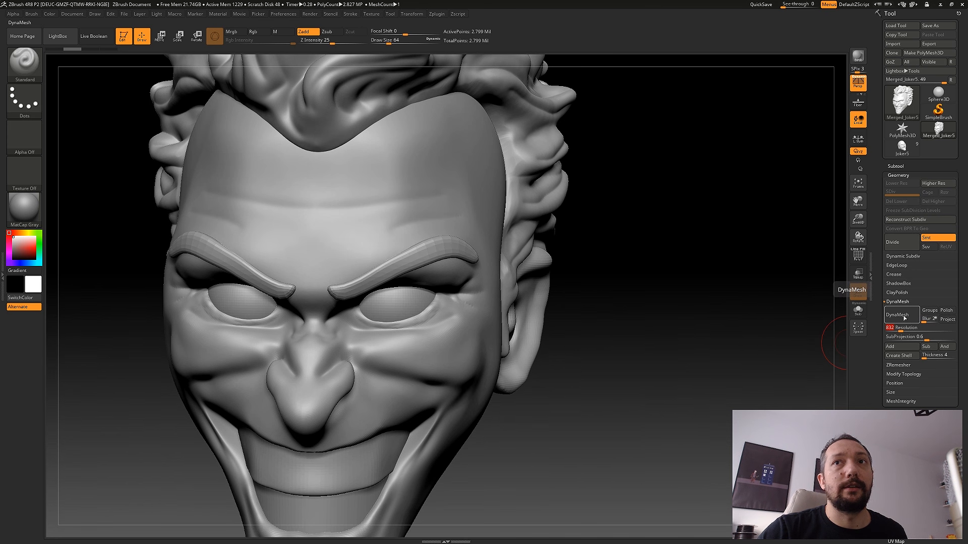
pyautogui.click(905, 318)
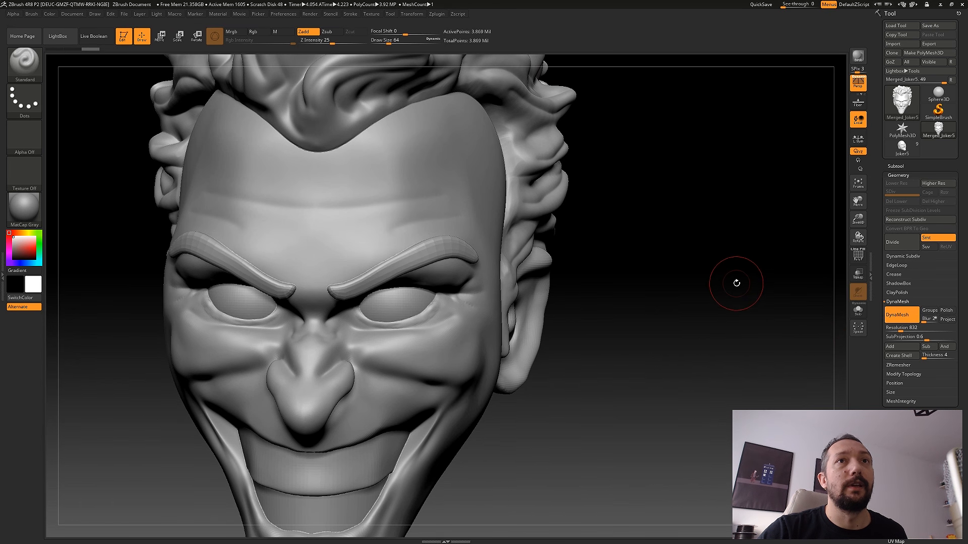
# Compare the hairline, ear and eyebrow junctions before and after the DynaMesh by stepping through the undo history.
pyautogui.moveTo(829, 297); pyautogui.dragTo(792, 397)
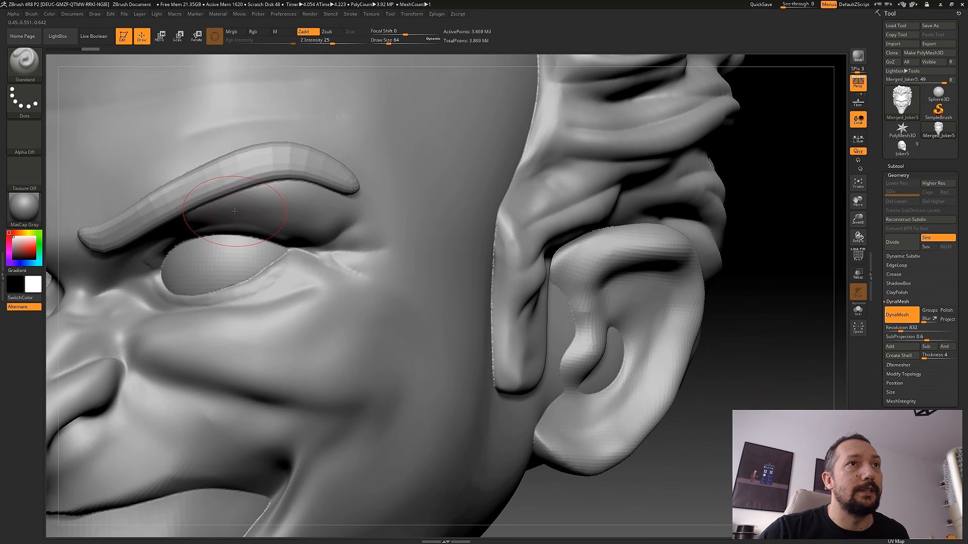
pyautogui.click(73, 49)
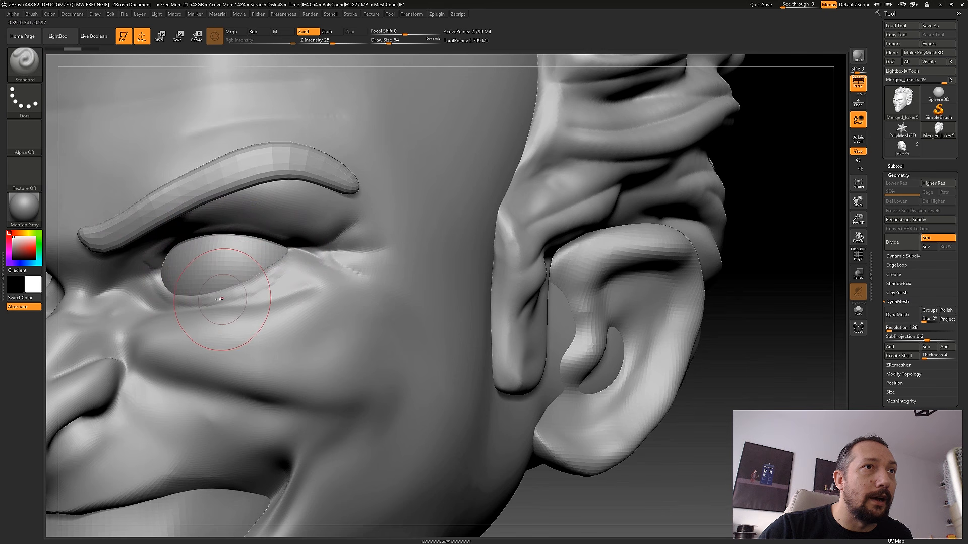
pyautogui.click(94, 50)
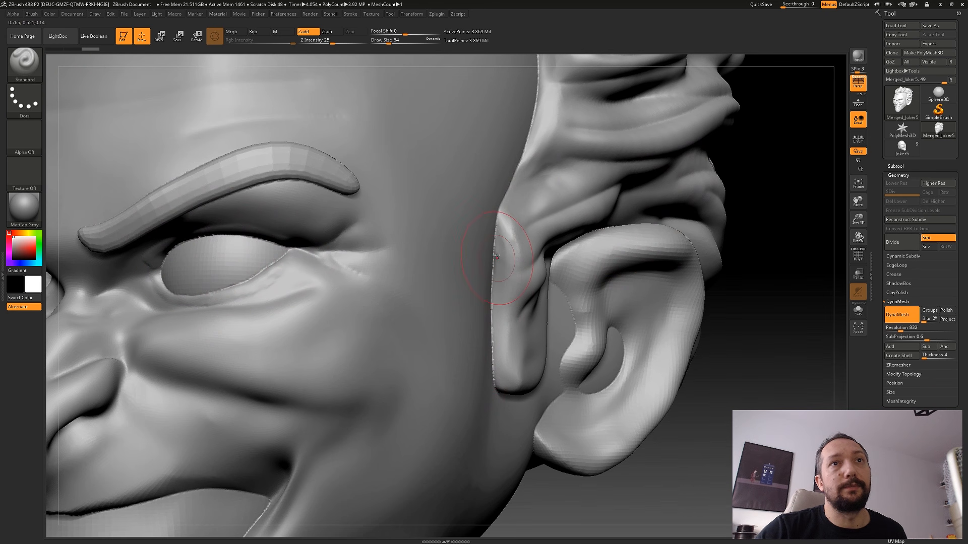
# Smooth the seam where the sideburn and hairline meet the face on the DynaMeshed Joker head.
pyautogui.keyDown('shift'); pyautogui.moveTo(504, 202); pyautogui.dragTo(488, 352); pyautogui.keyUp('shift')
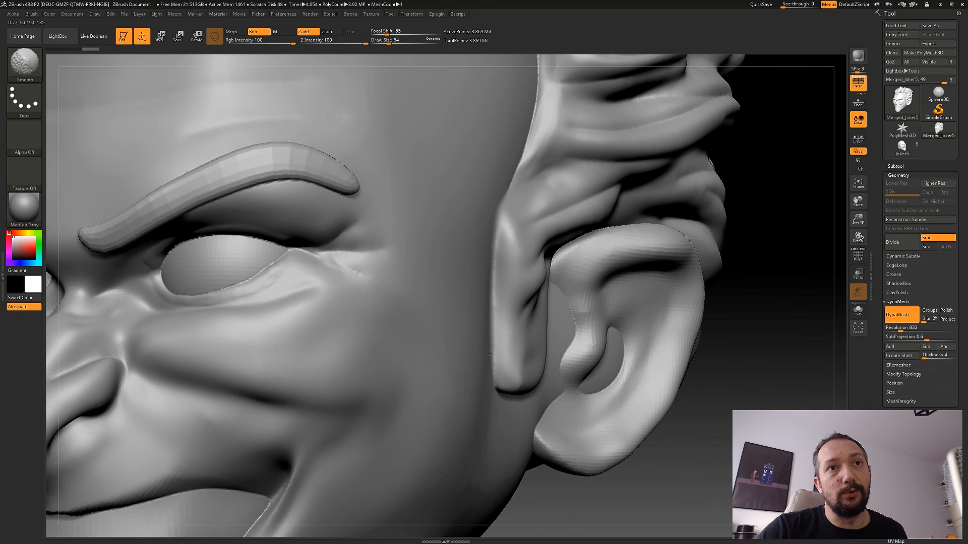
pyautogui.keyDown('shift'); pyautogui.moveTo(500, 384); pyautogui.dragTo(503, 387); pyautogui.keyUp('shift')
pyautogui.keyDown('shift'); pyautogui.moveTo(520, 166); pyautogui.dragTo(539, 61); pyautogui.keyUp('shift')
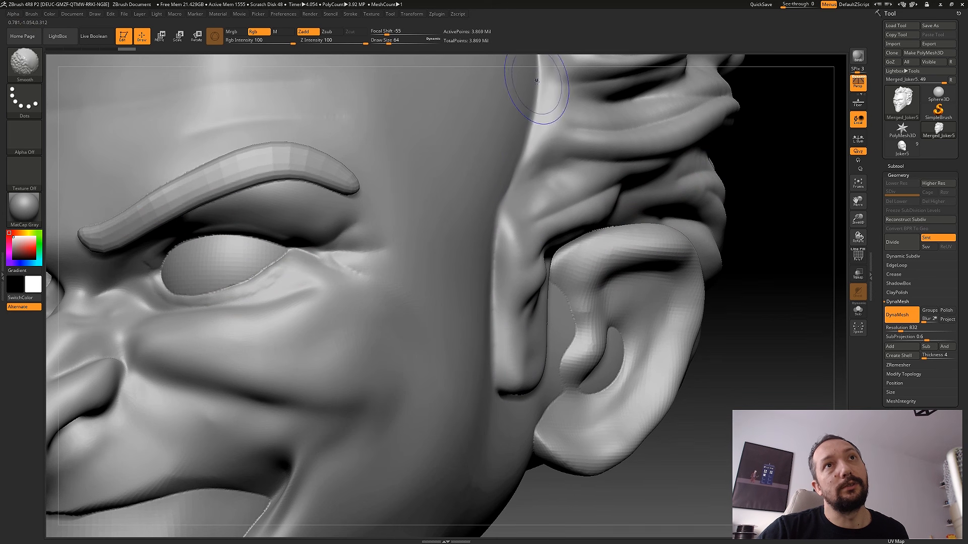
# Pre-process the merged Joker head with Decimation Master and decimate it to 20%.
pyautogui.moveTo(692, 406); pyautogui.dragTo(650, 399)
pyautogui.moveTo(593, 297)
pyautogui.keyDown('shift'); pyautogui.mouseDown()
pyautogui.moveTo(602, 384)
pyautogui.moveTo(657, 363)
pyautogui.mouseUp(); pyautogui.keyUp('shift')
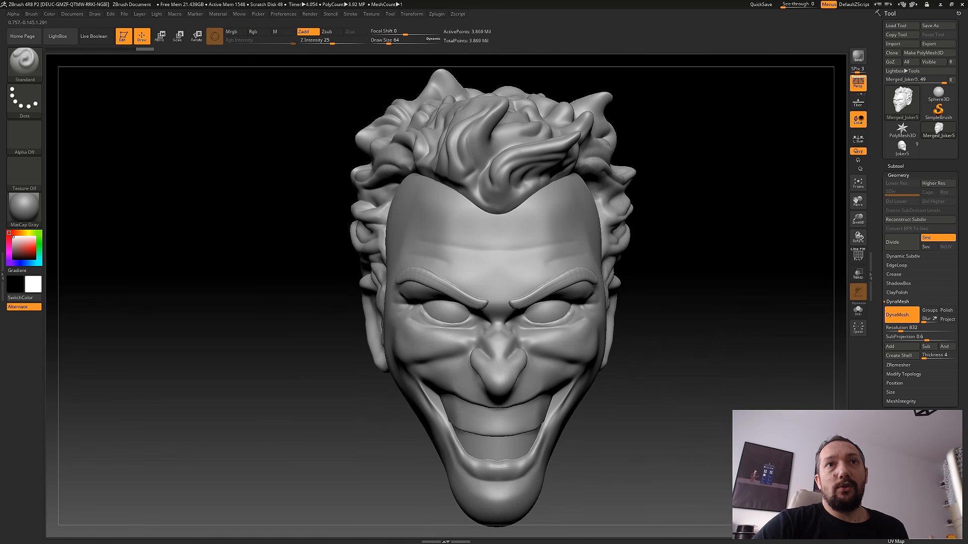
pyautogui.keyDown('alt'); pyautogui.moveTo(751, 474); pyautogui.dragTo(664, 379); pyautogui.keyUp('alt')
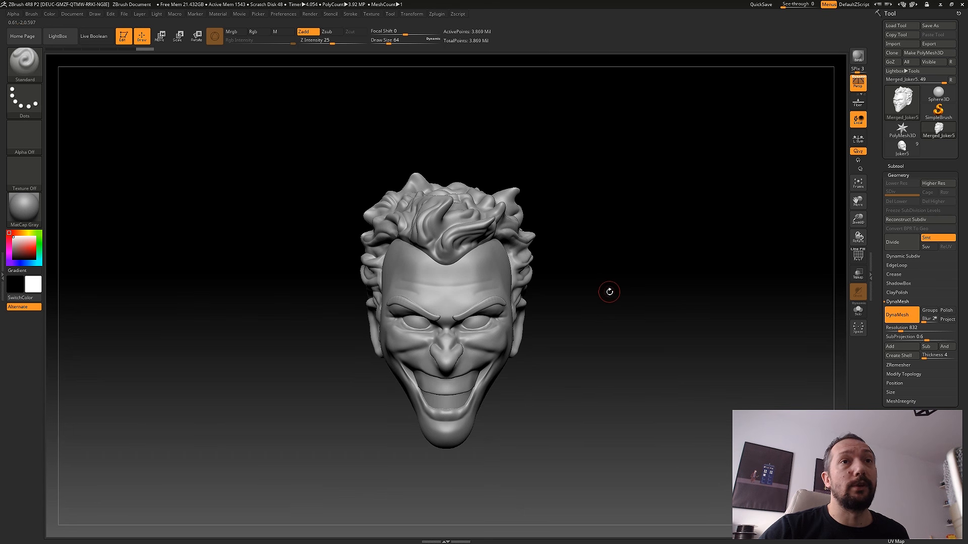
pyautogui.click(440, 17)
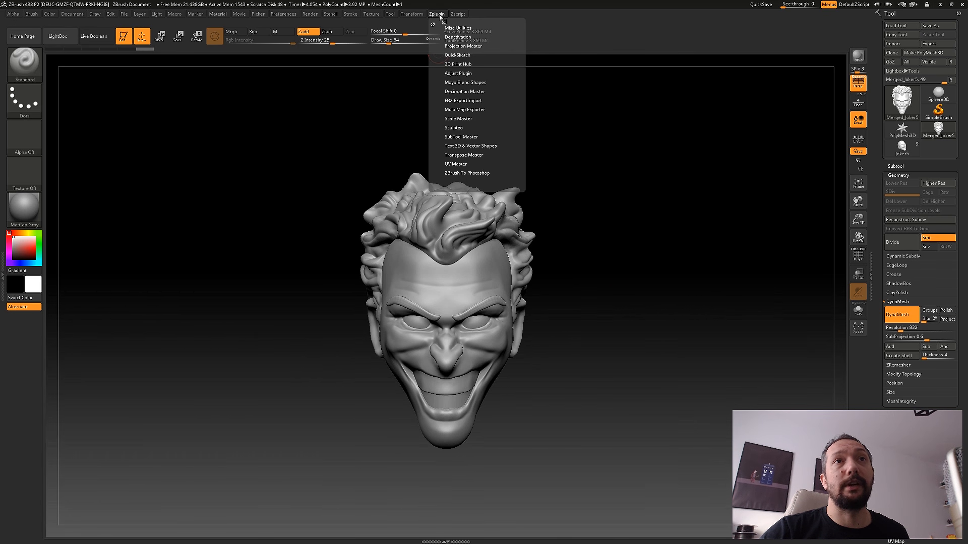
pyautogui.click(480, 91)
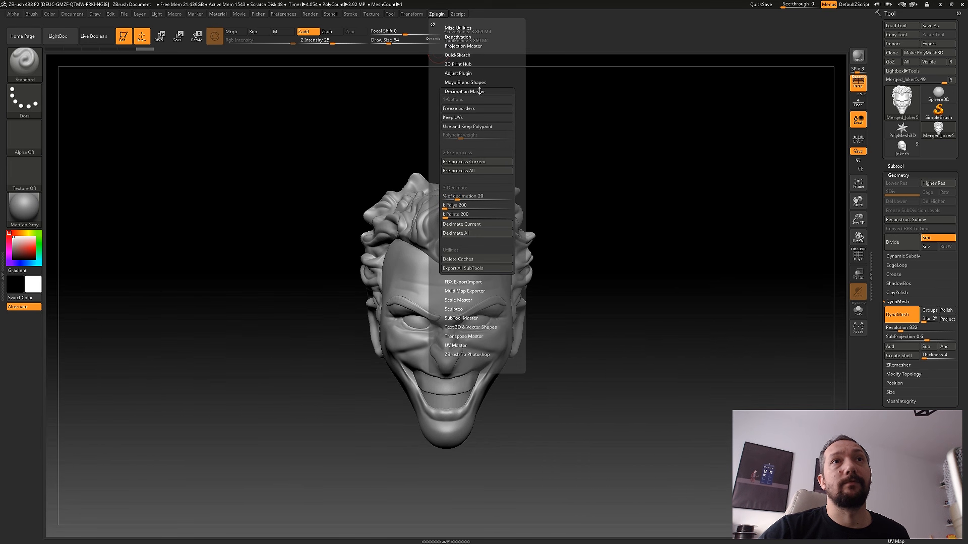
pyautogui.click(480, 162)
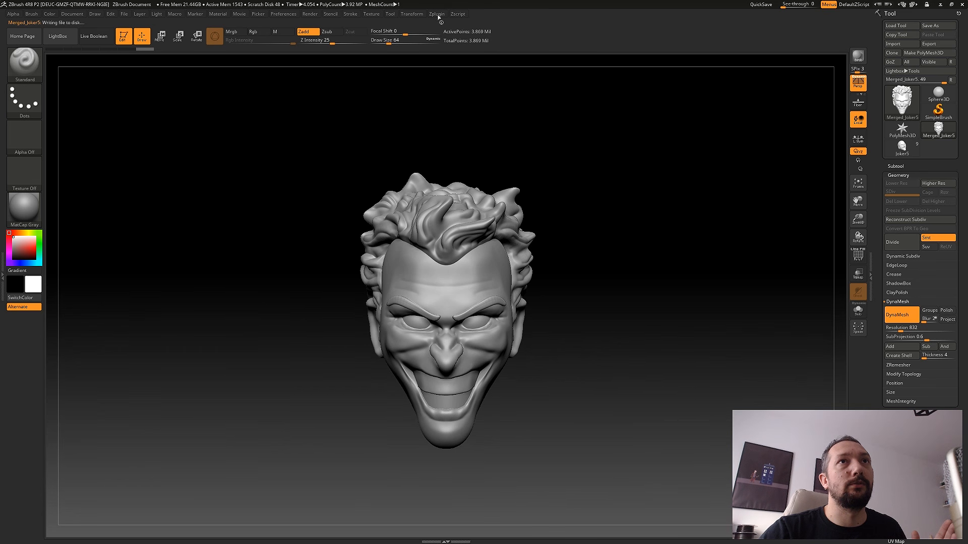
pyautogui.click(437, 15)
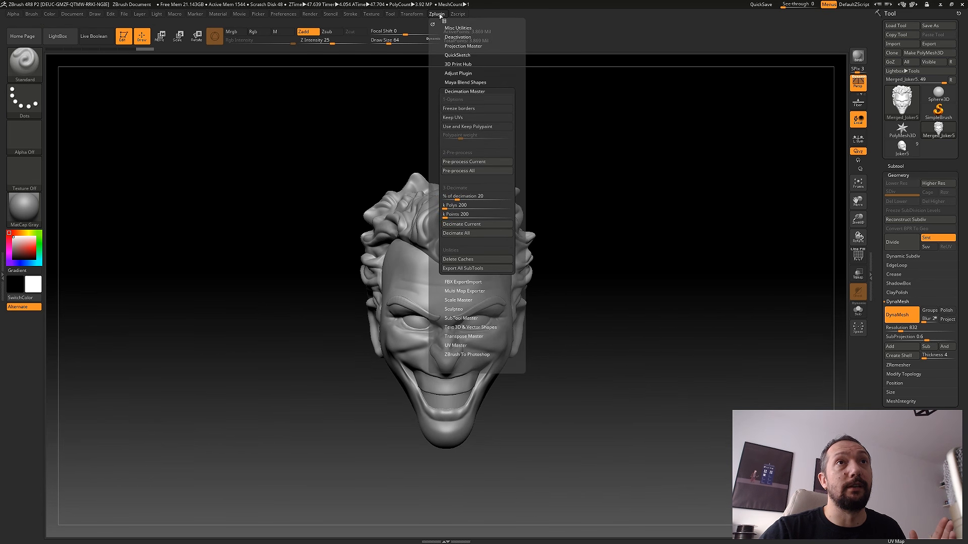
pyautogui.click(484, 228)
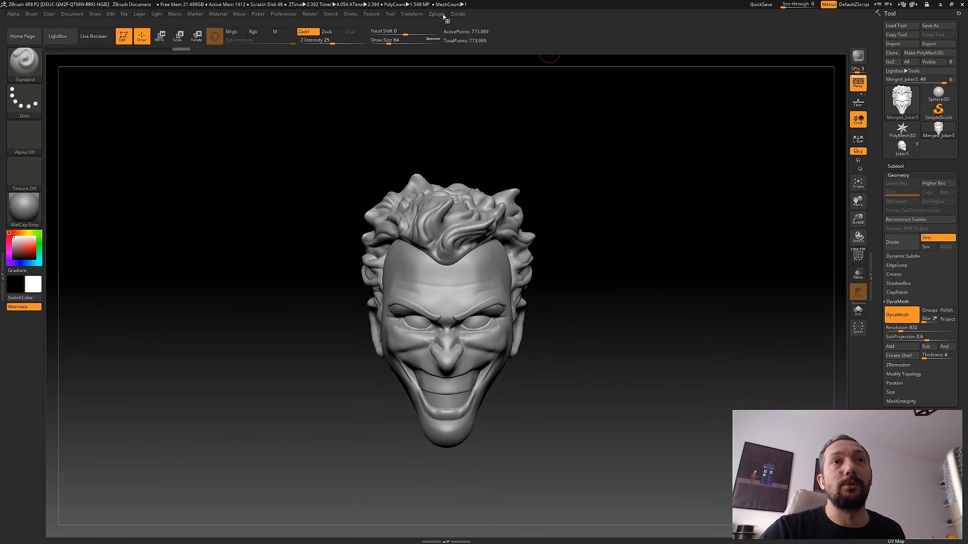
# Run a second Decimation Master pass on the already reduced head, pre-processing it again and decimating to 20%.
pyautogui.click(319, 46)
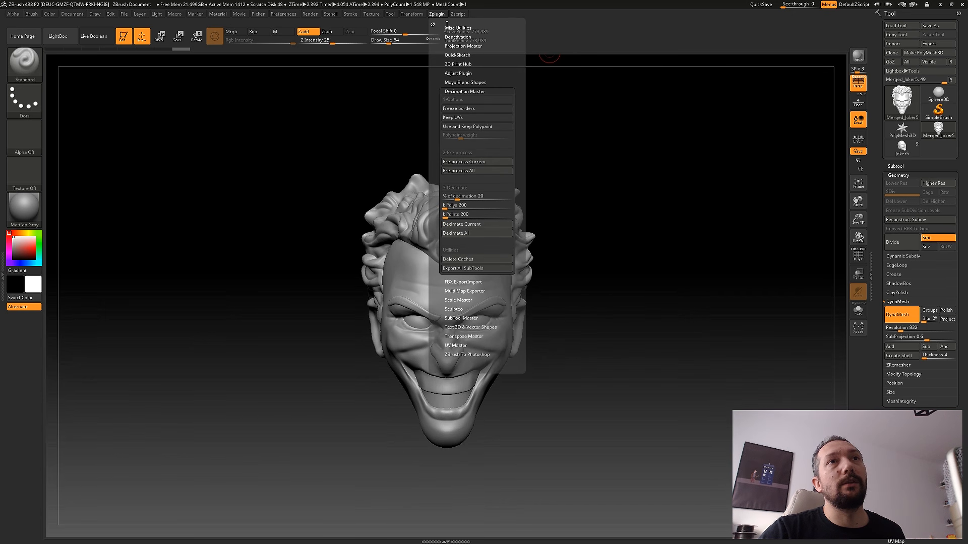
pyautogui.click(476, 161)
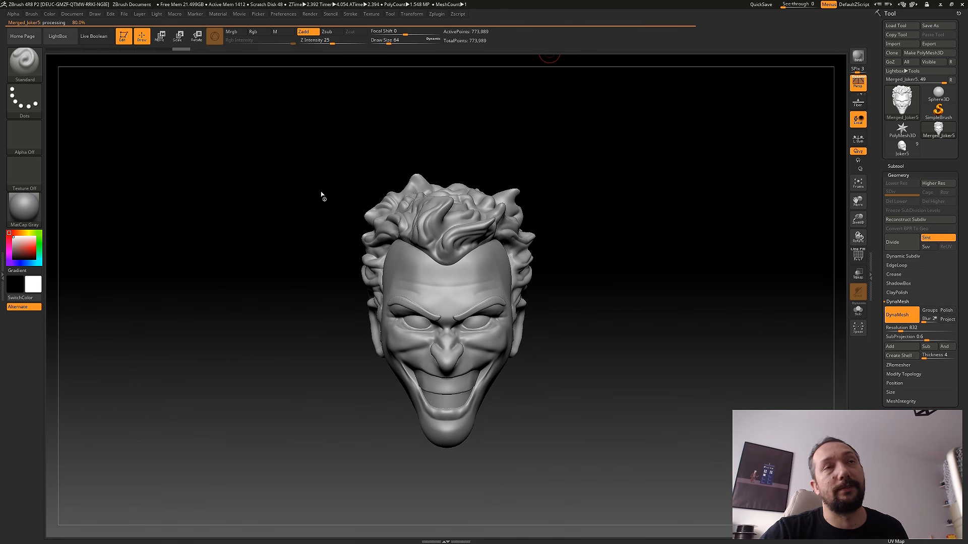
pyautogui.click(434, 16)
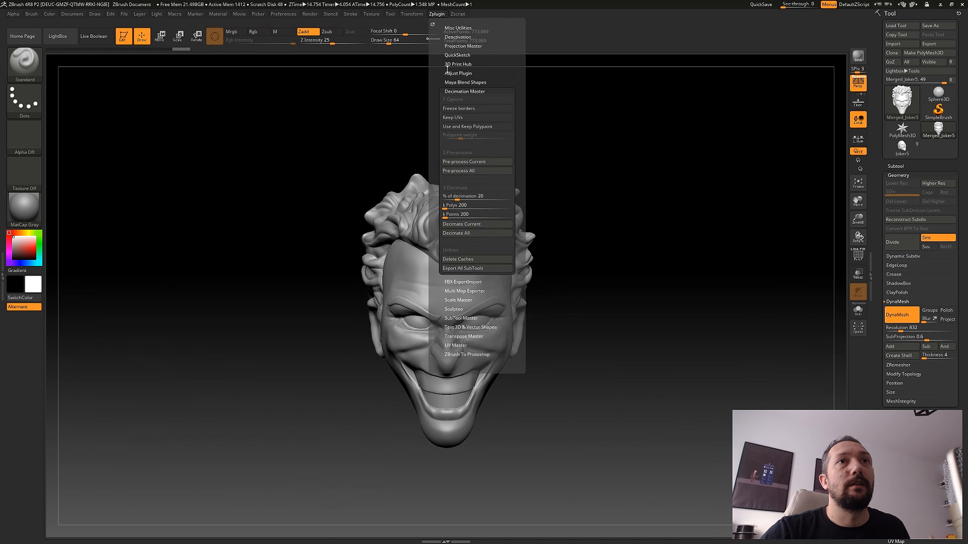
pyautogui.click(463, 226)
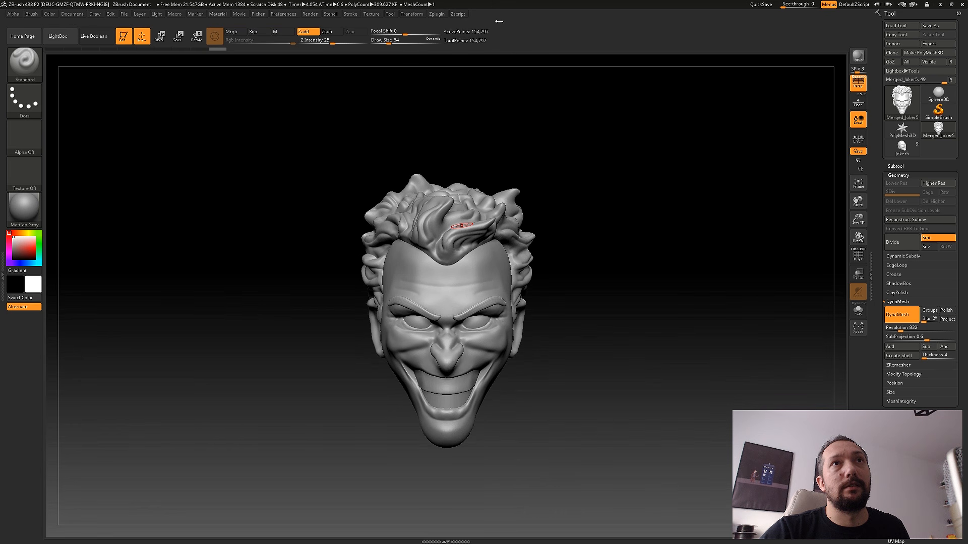
# Bring up the project's file options for opening and saving.
pyautogui.moveTo(649, 303); pyautogui.dragTo(669, 341)
pyautogui.press('f')
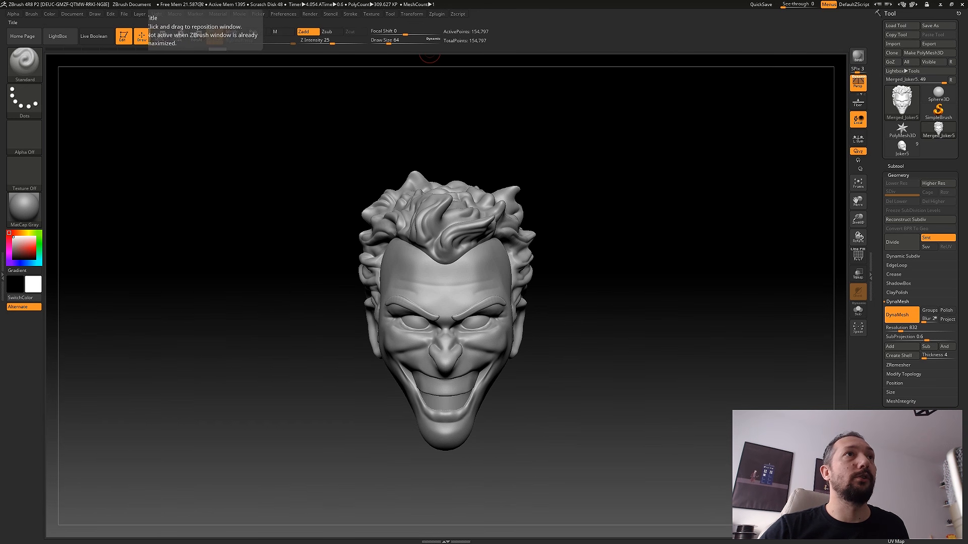
pyautogui.click(124, 13)
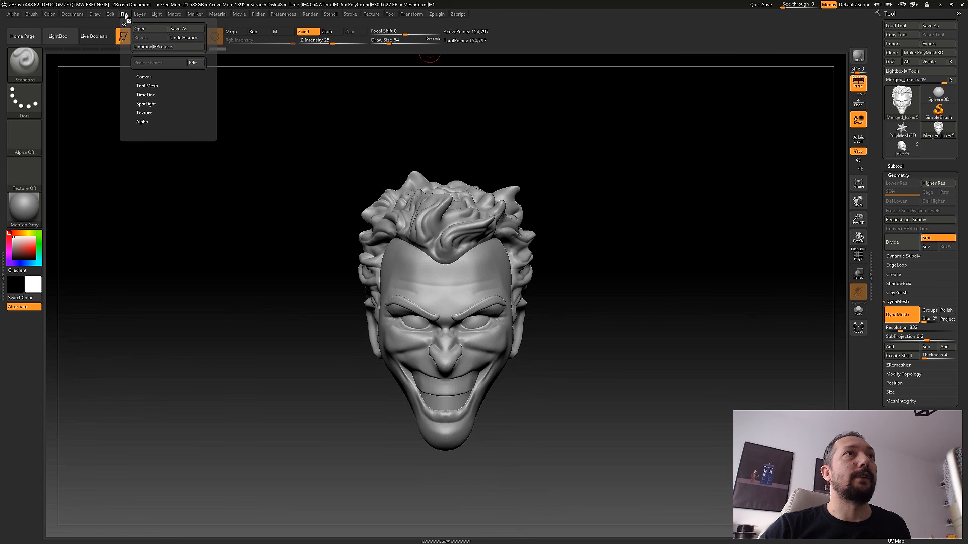